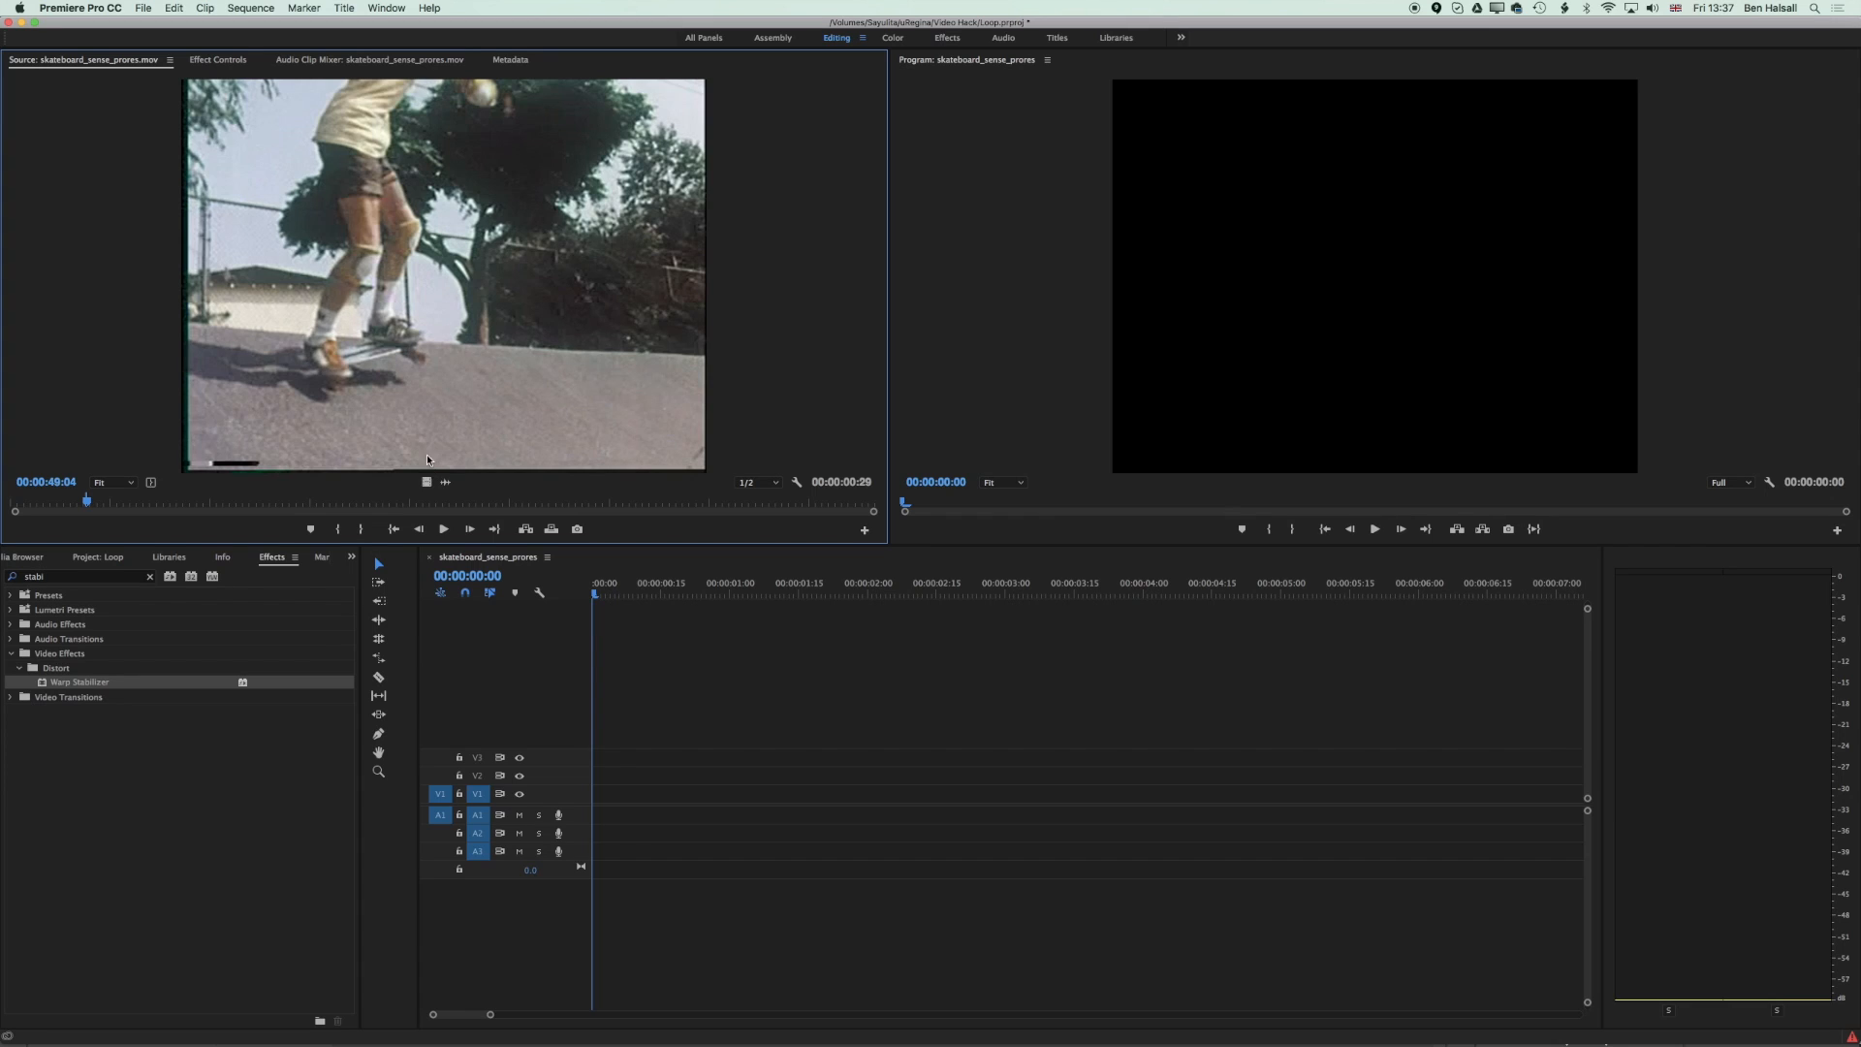
Step: Review the marked skateboard section in the source clip and place only its video on track V1 at the sequence start
left_click_drag(15, 511, 351, 510)
mouse_move(150, 511)
left_mouse_down()
mouse_move(199, 508)
mouse_move(162, 509)
mouse_move(177, 504)
left_mouse_up()
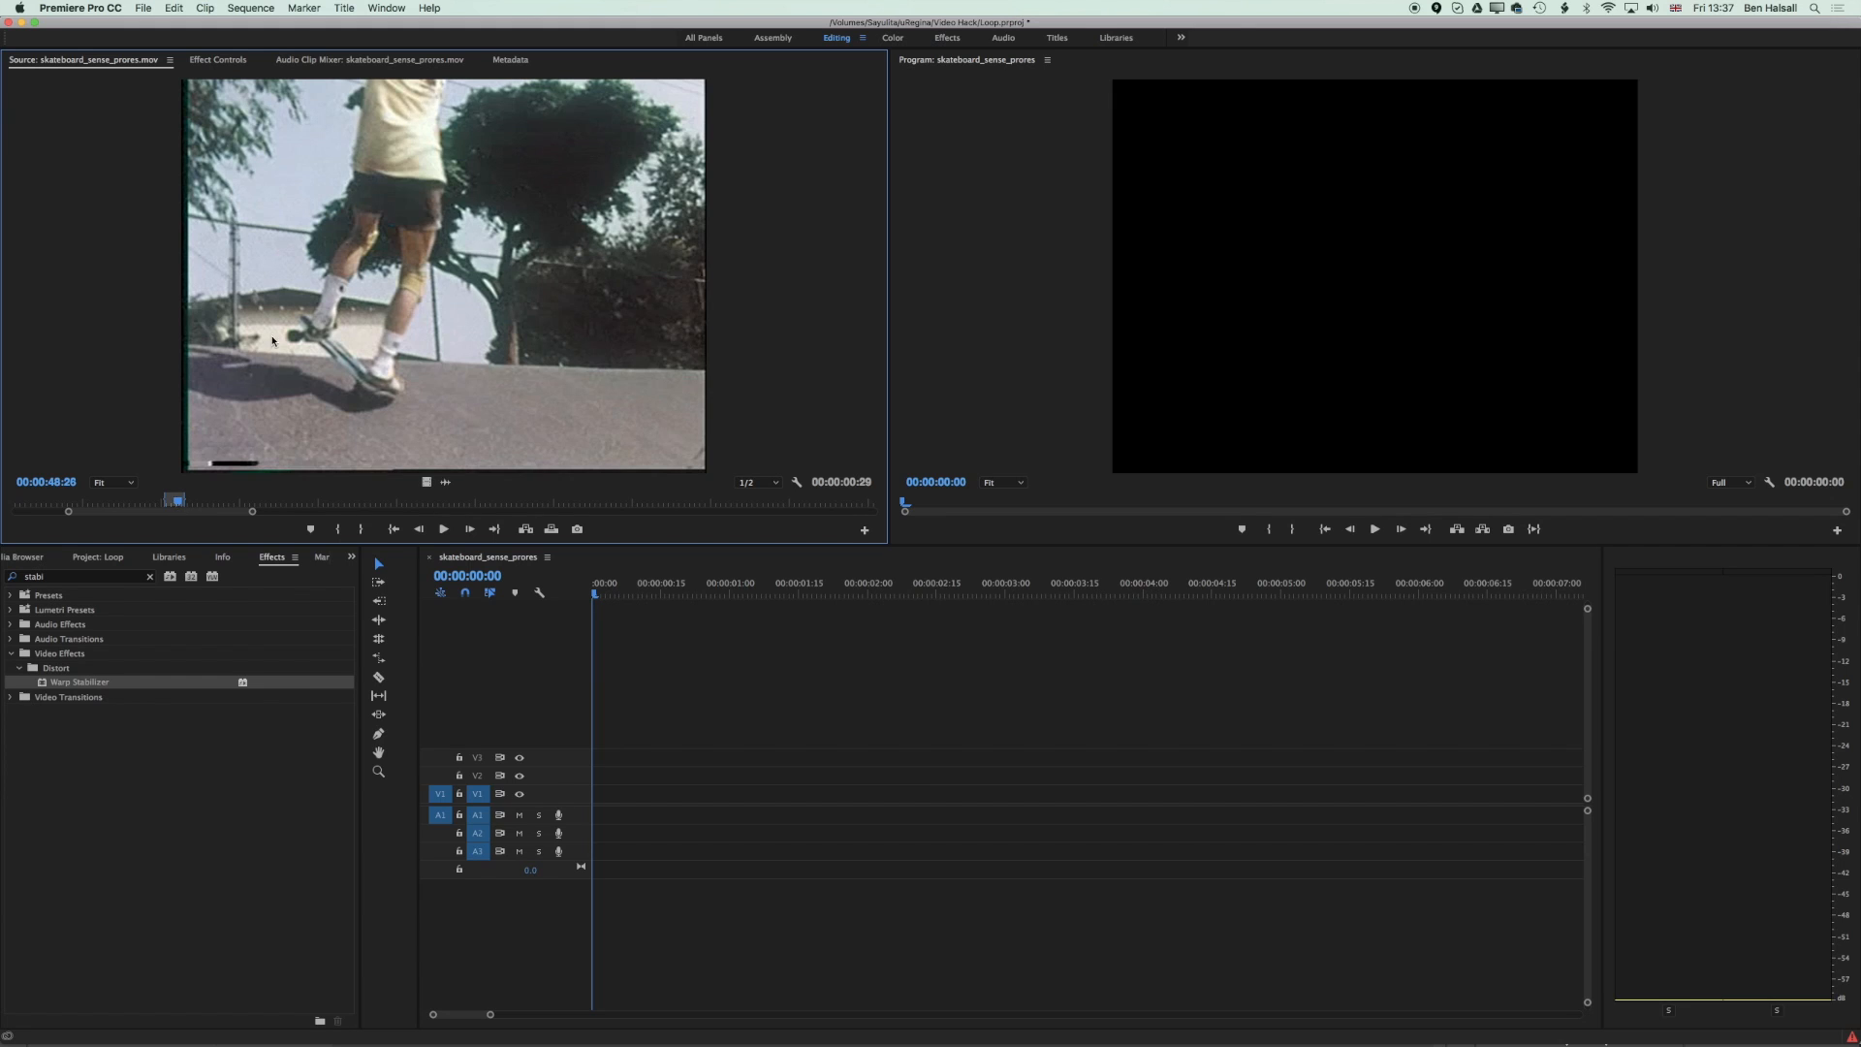
left_click_drag(177, 503, 184, 505)
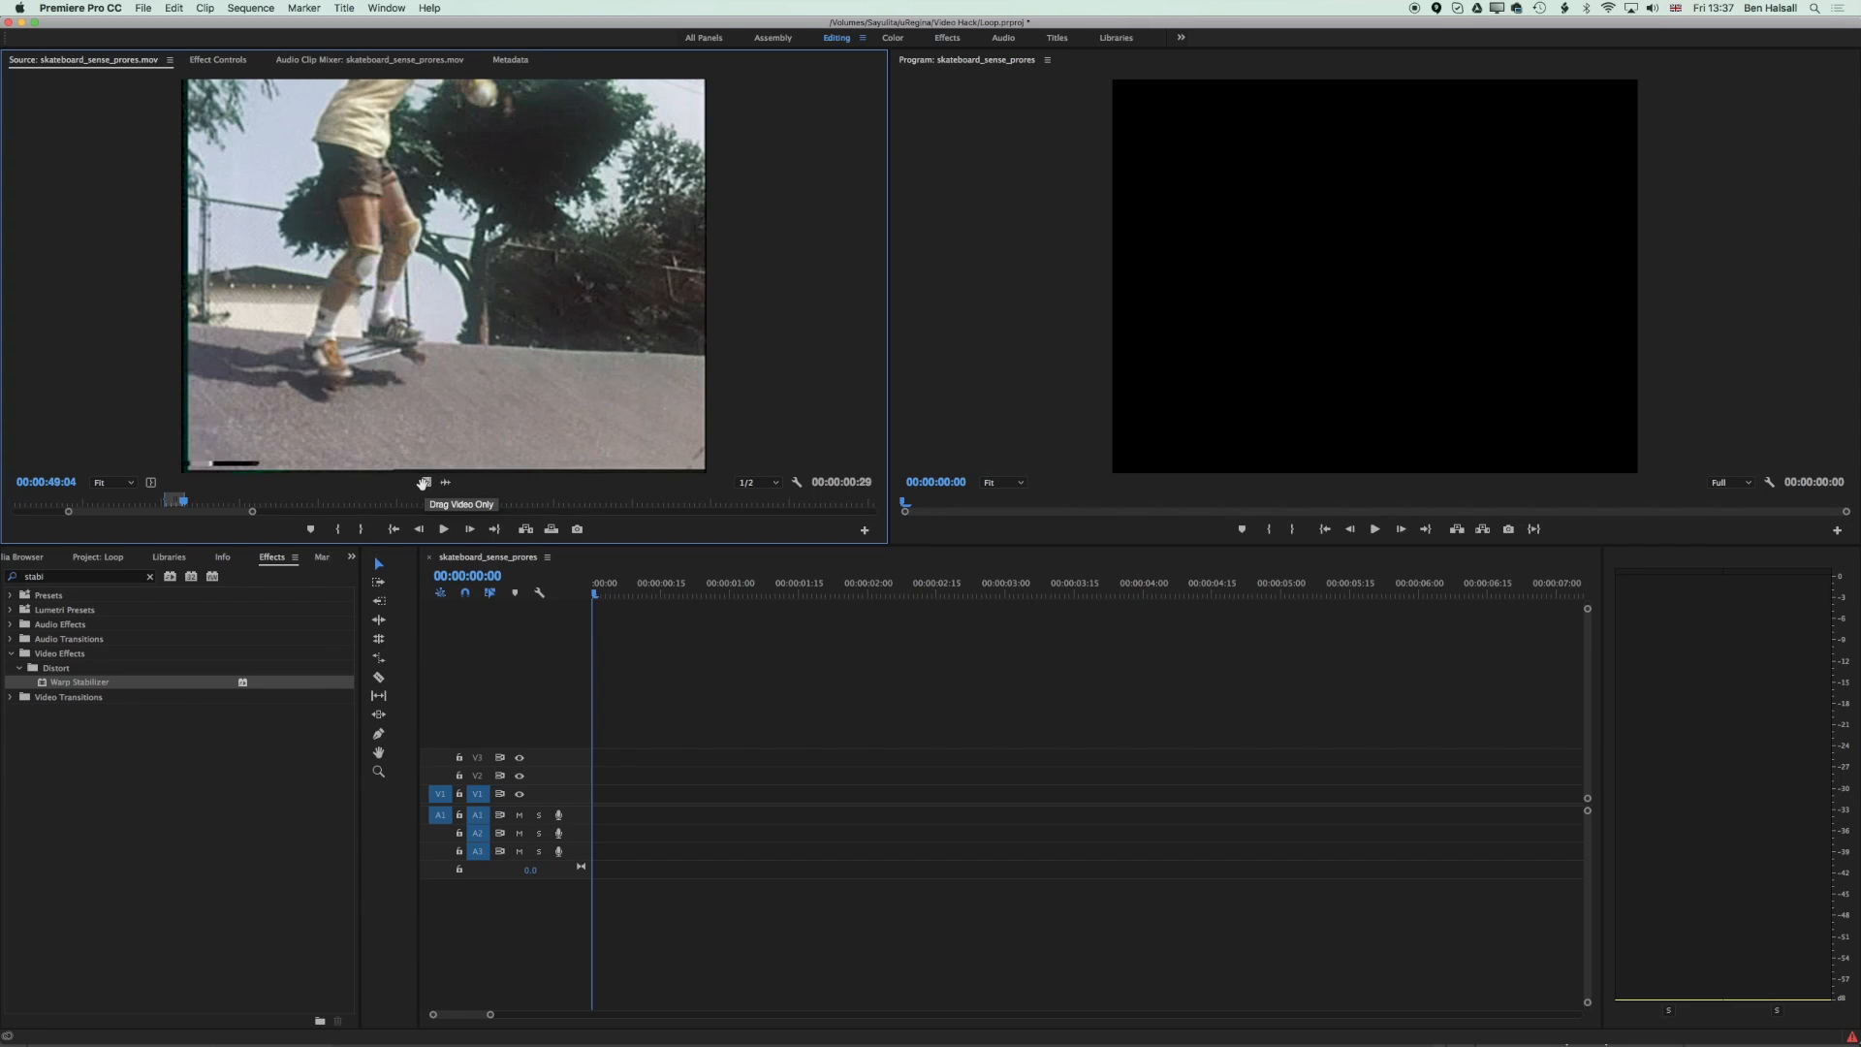
left_click_drag(427, 482, 604, 783)
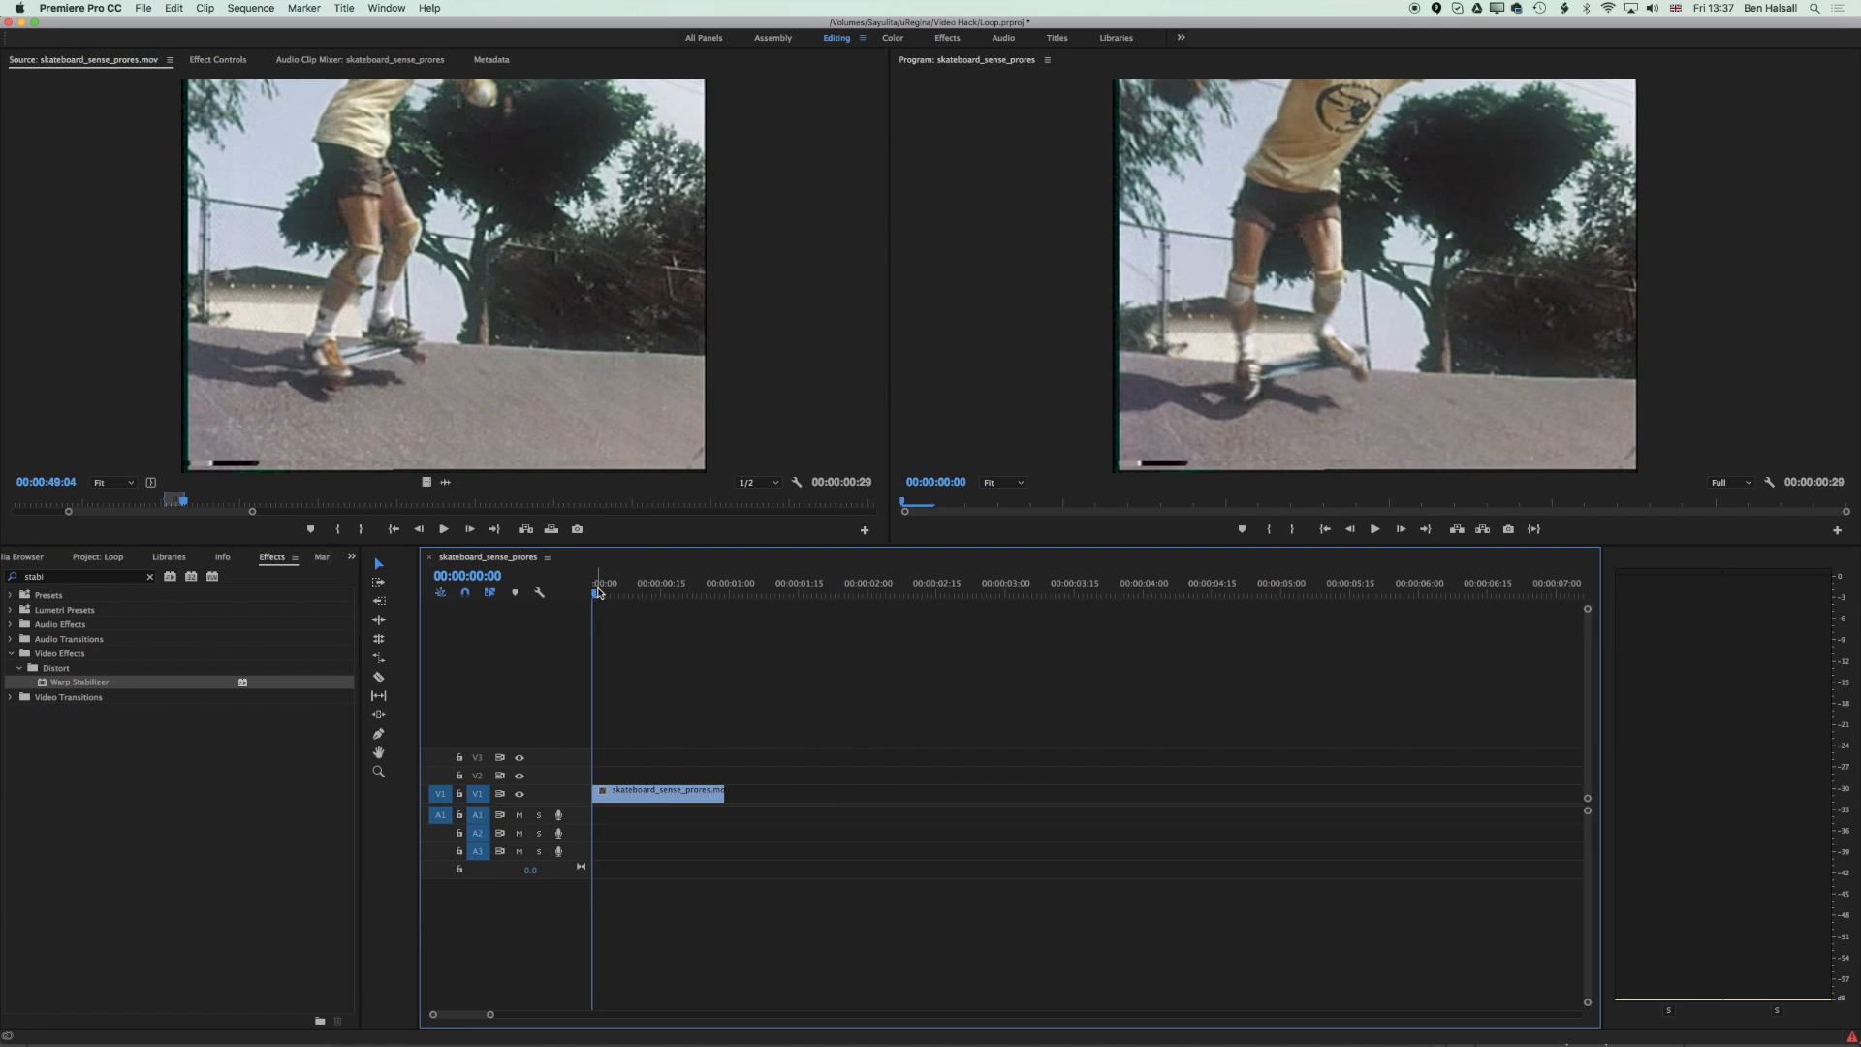
mouse_move(599, 596)
left_mouse_down()
mouse_move(707, 596)
mouse_move(586, 603)
left_mouse_up()
Step: Search the effects for "stabi" and apply Warp Stabilizer to the skateboard clip on V1
left_click(80, 580)
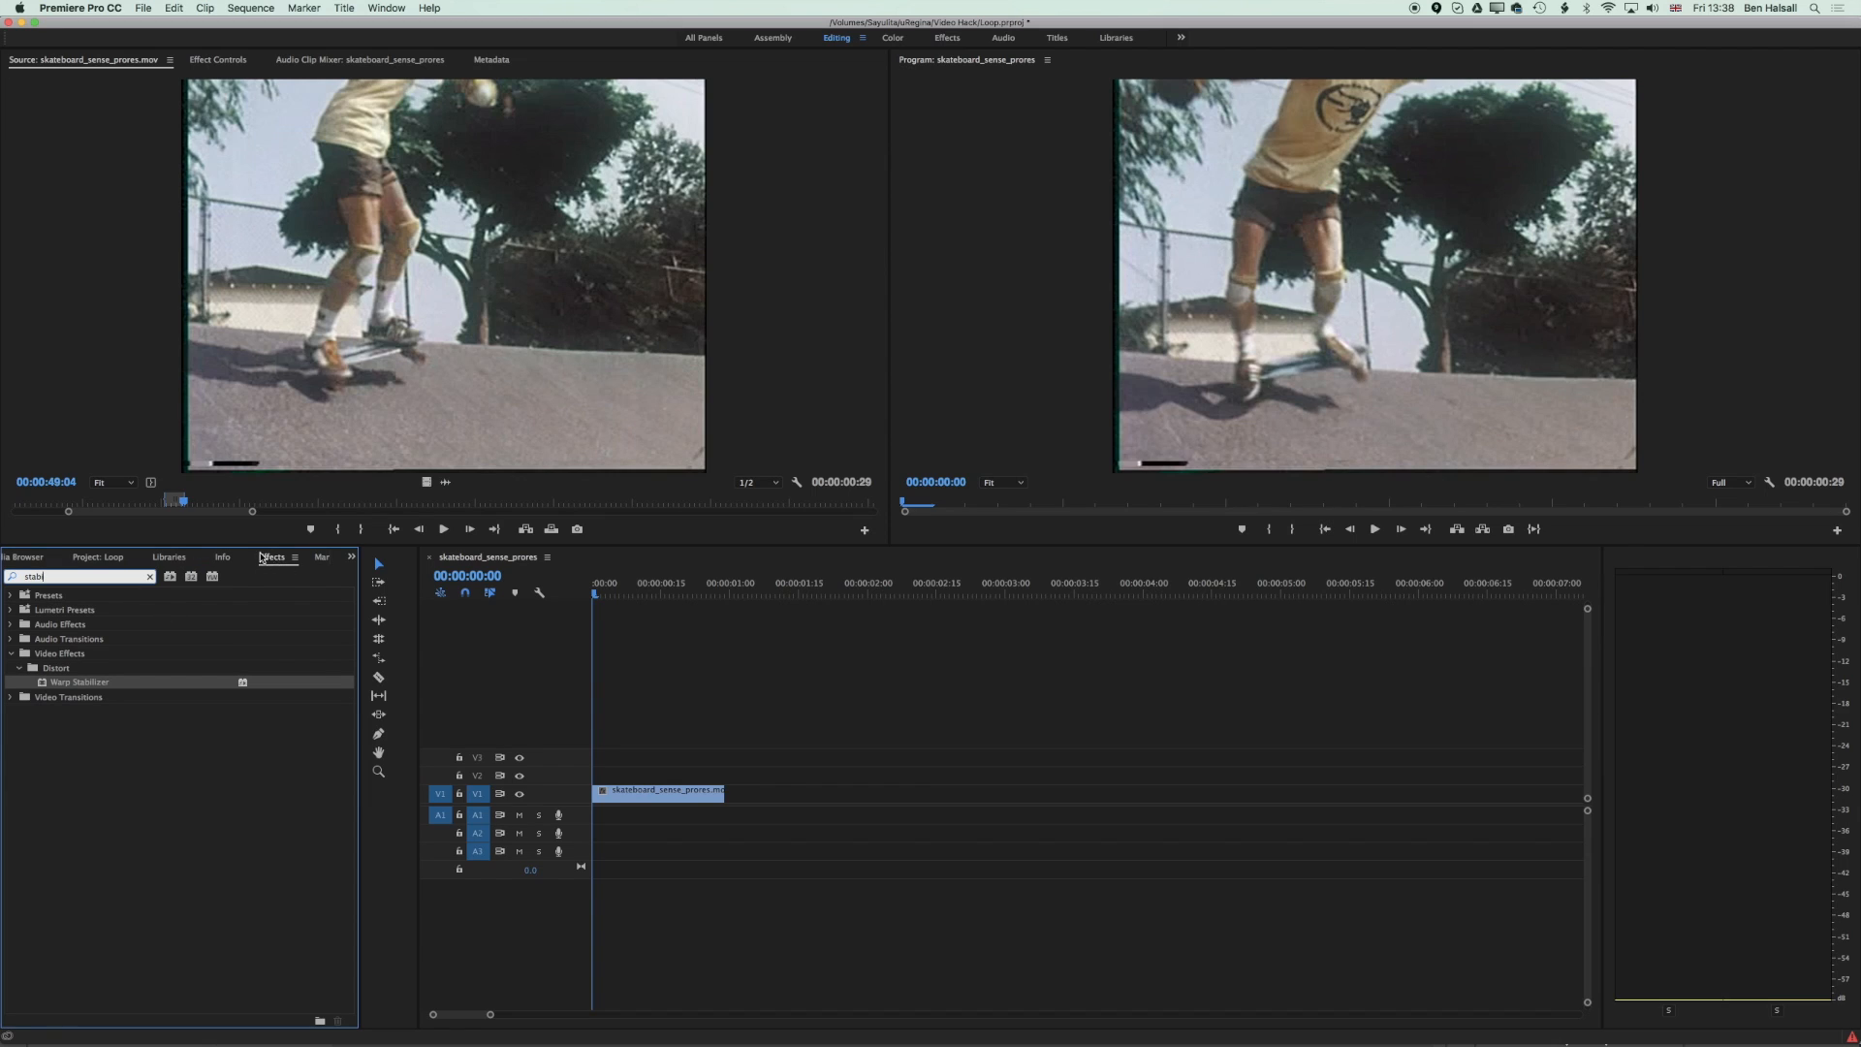
left_click(38, 560)
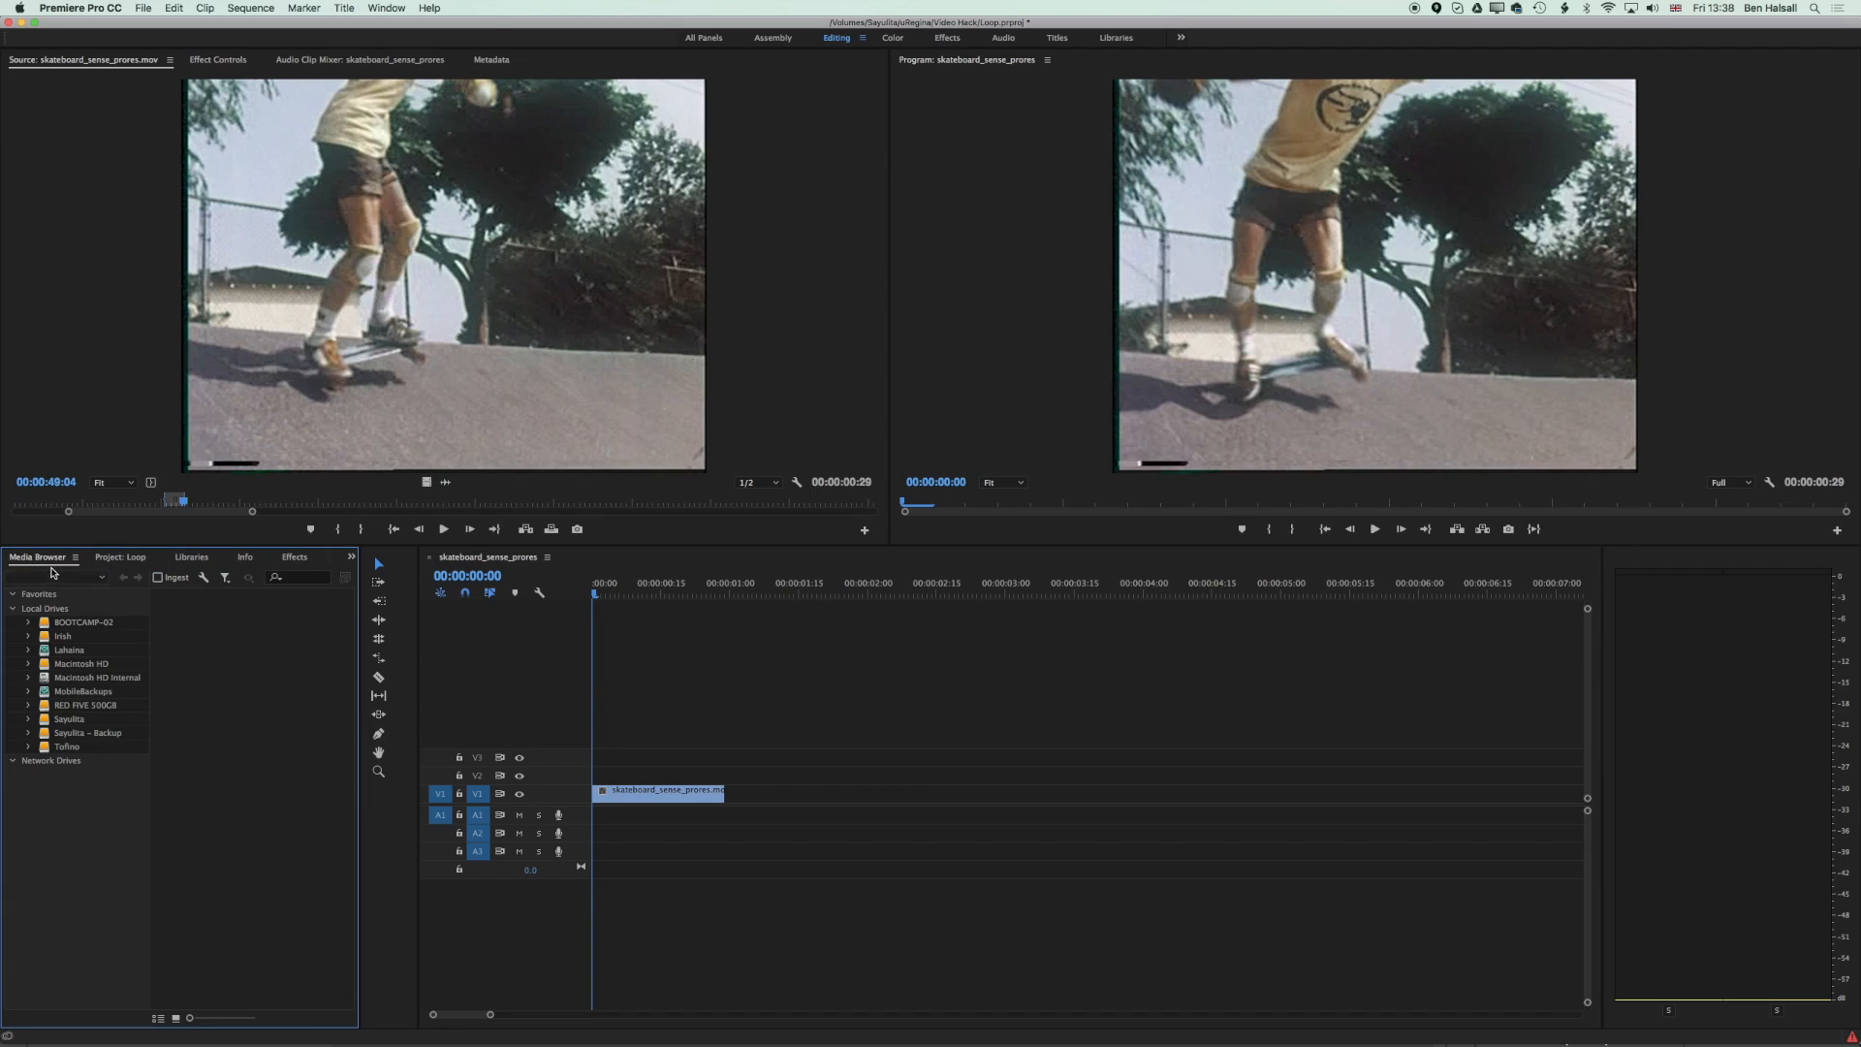
left_click(115, 559)
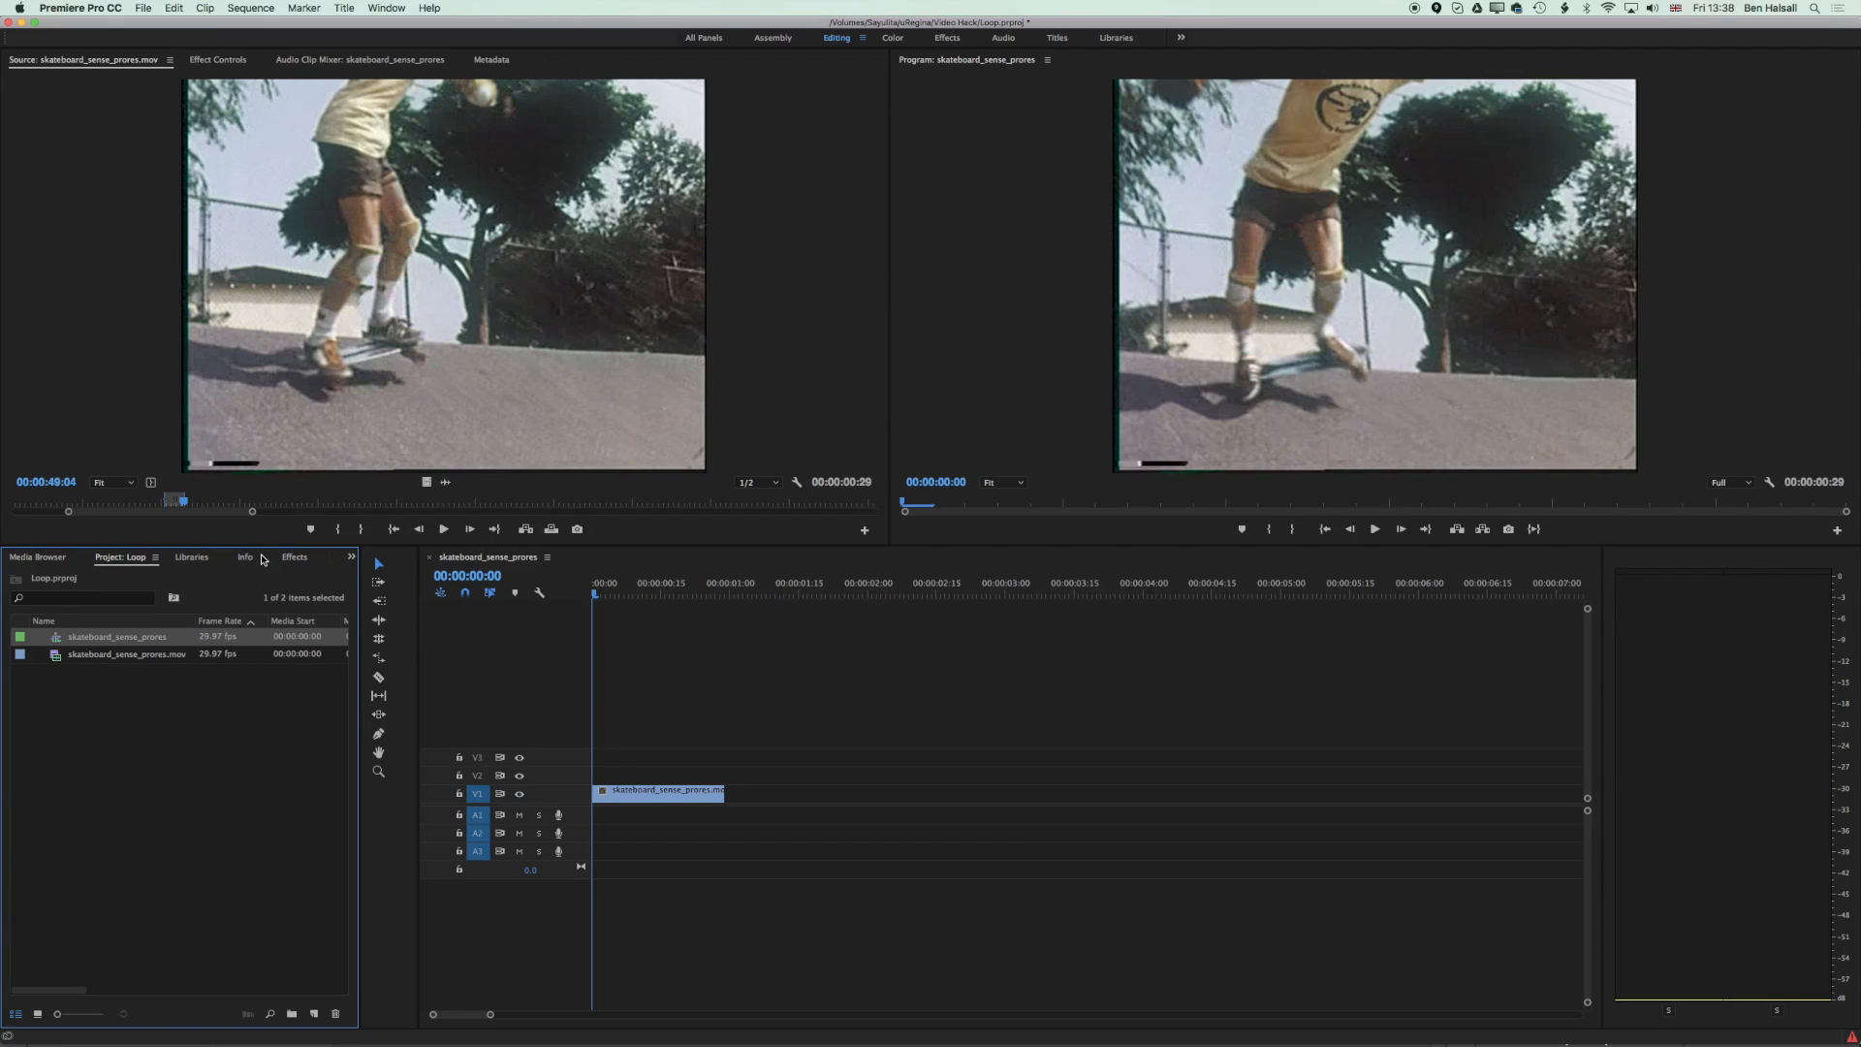
left_click(296, 559)
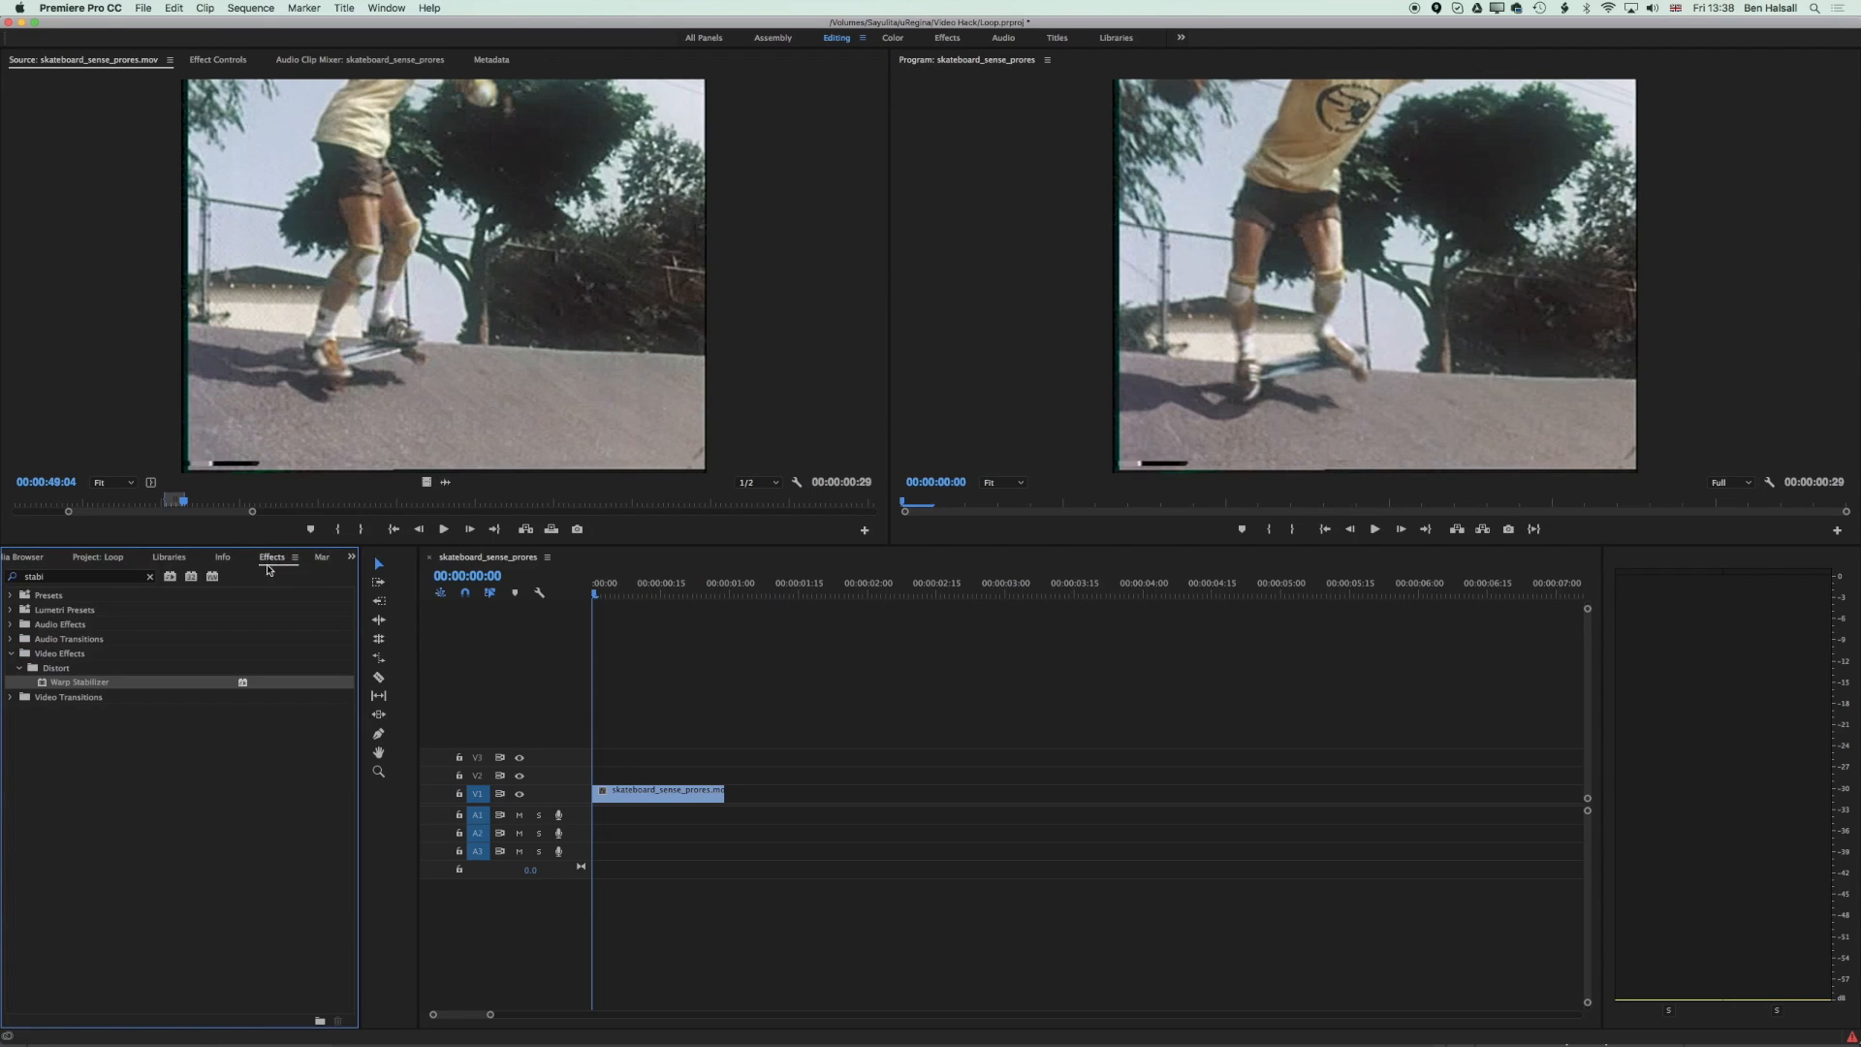
left_click(5, 579)
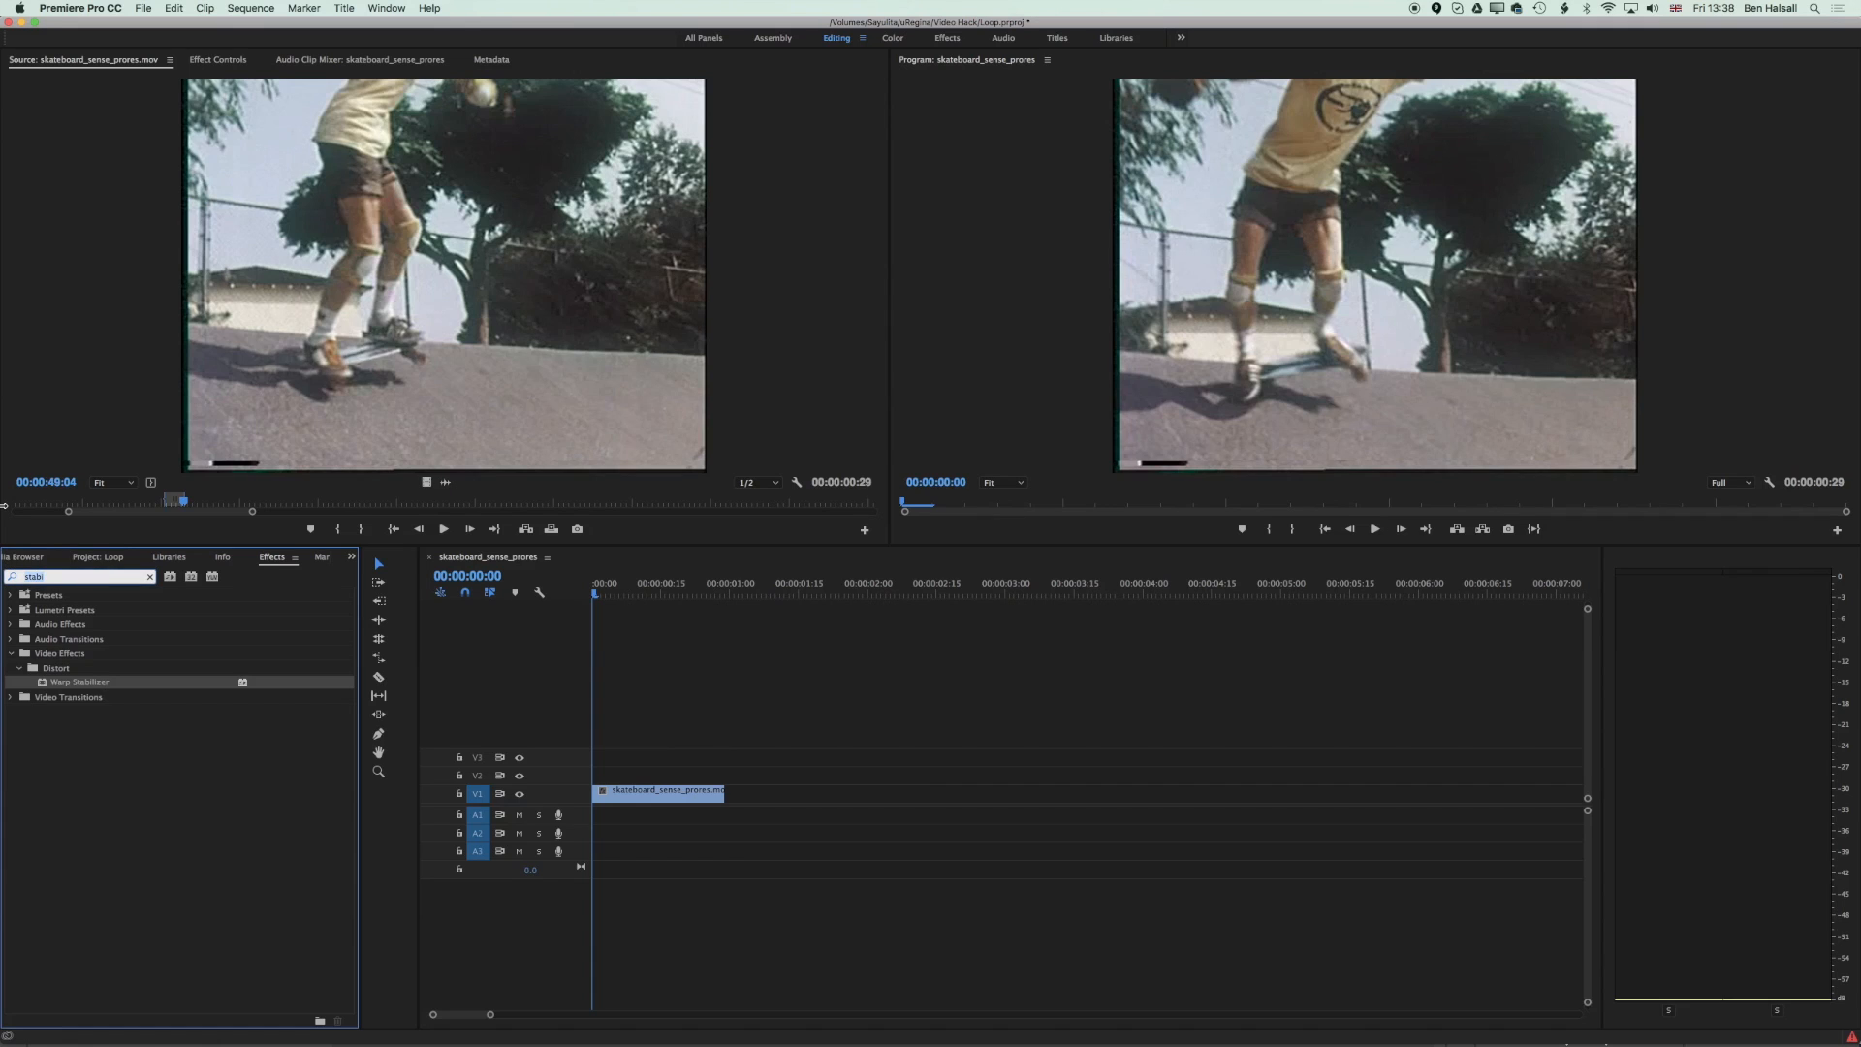
type("stab")
type("i")
left_click_drag(65, 684, 641, 797)
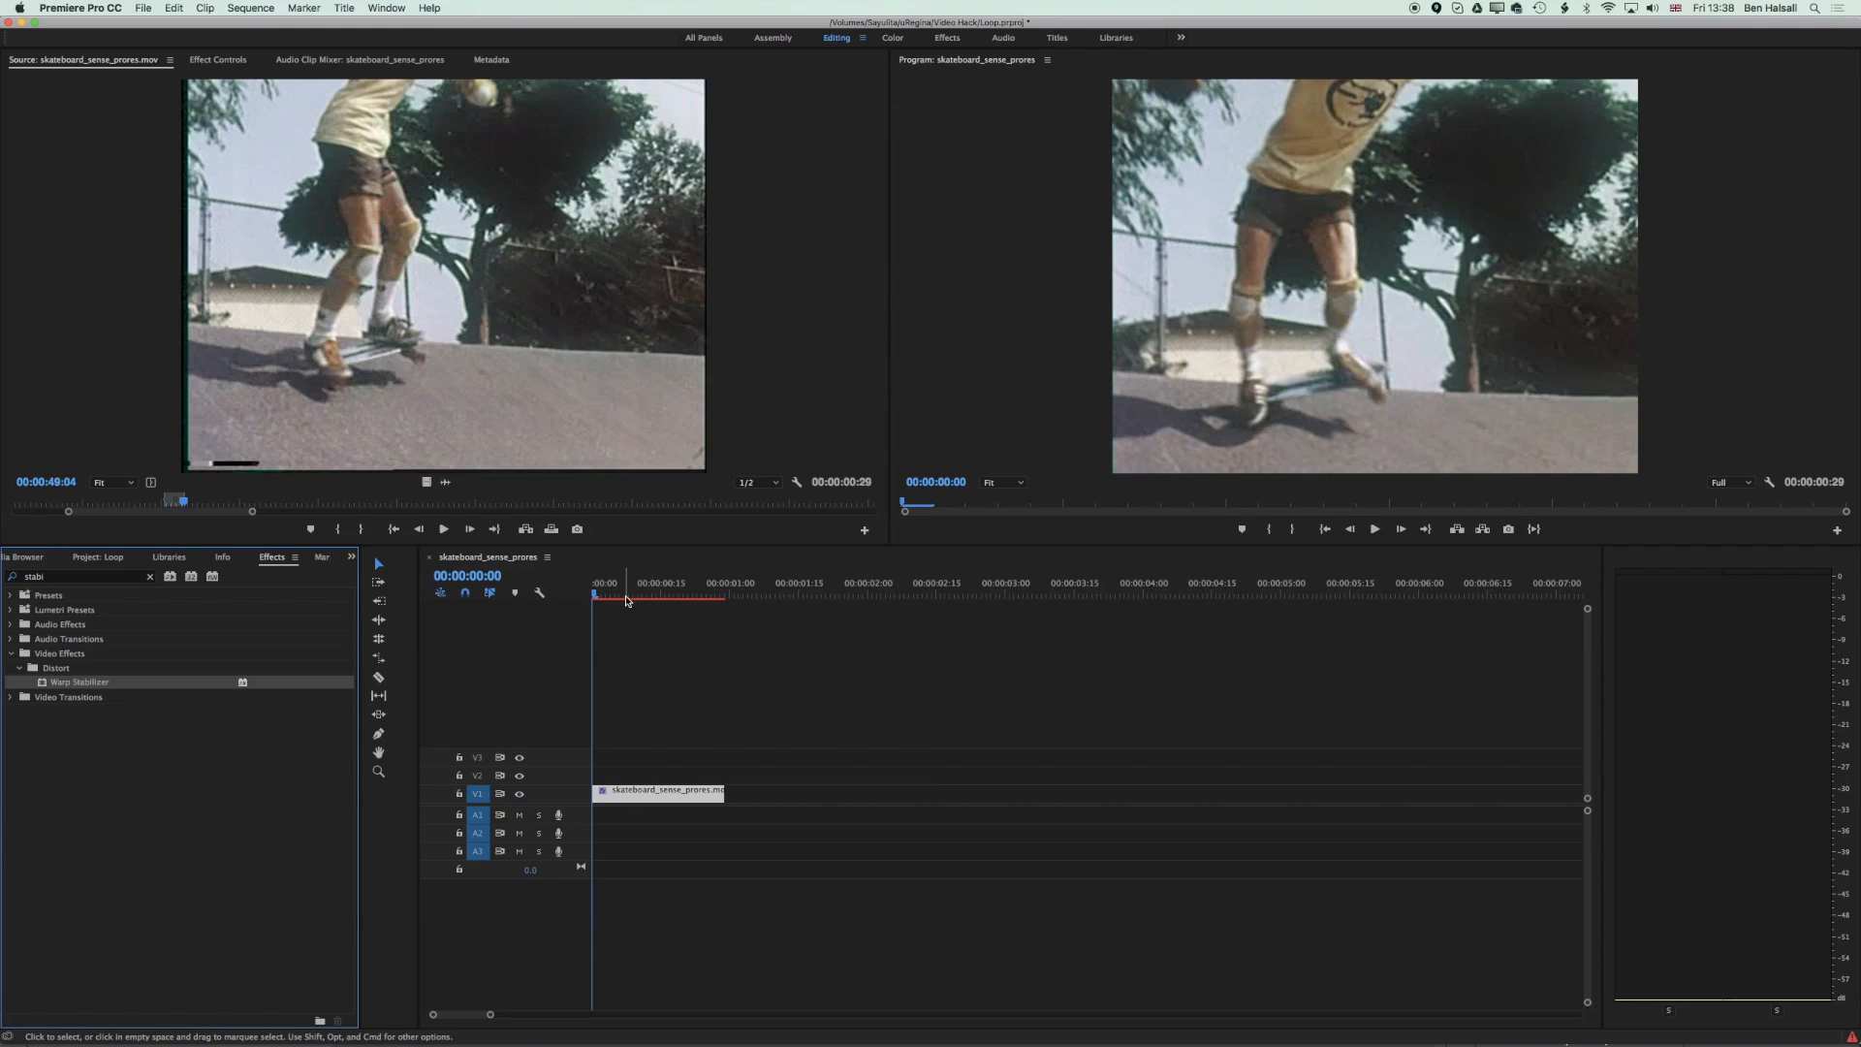
Step: Preview the stabilized clip and set its Warp Stabilizer result to No Motion
key("space")
left_click_drag(692, 601, 596, 601)
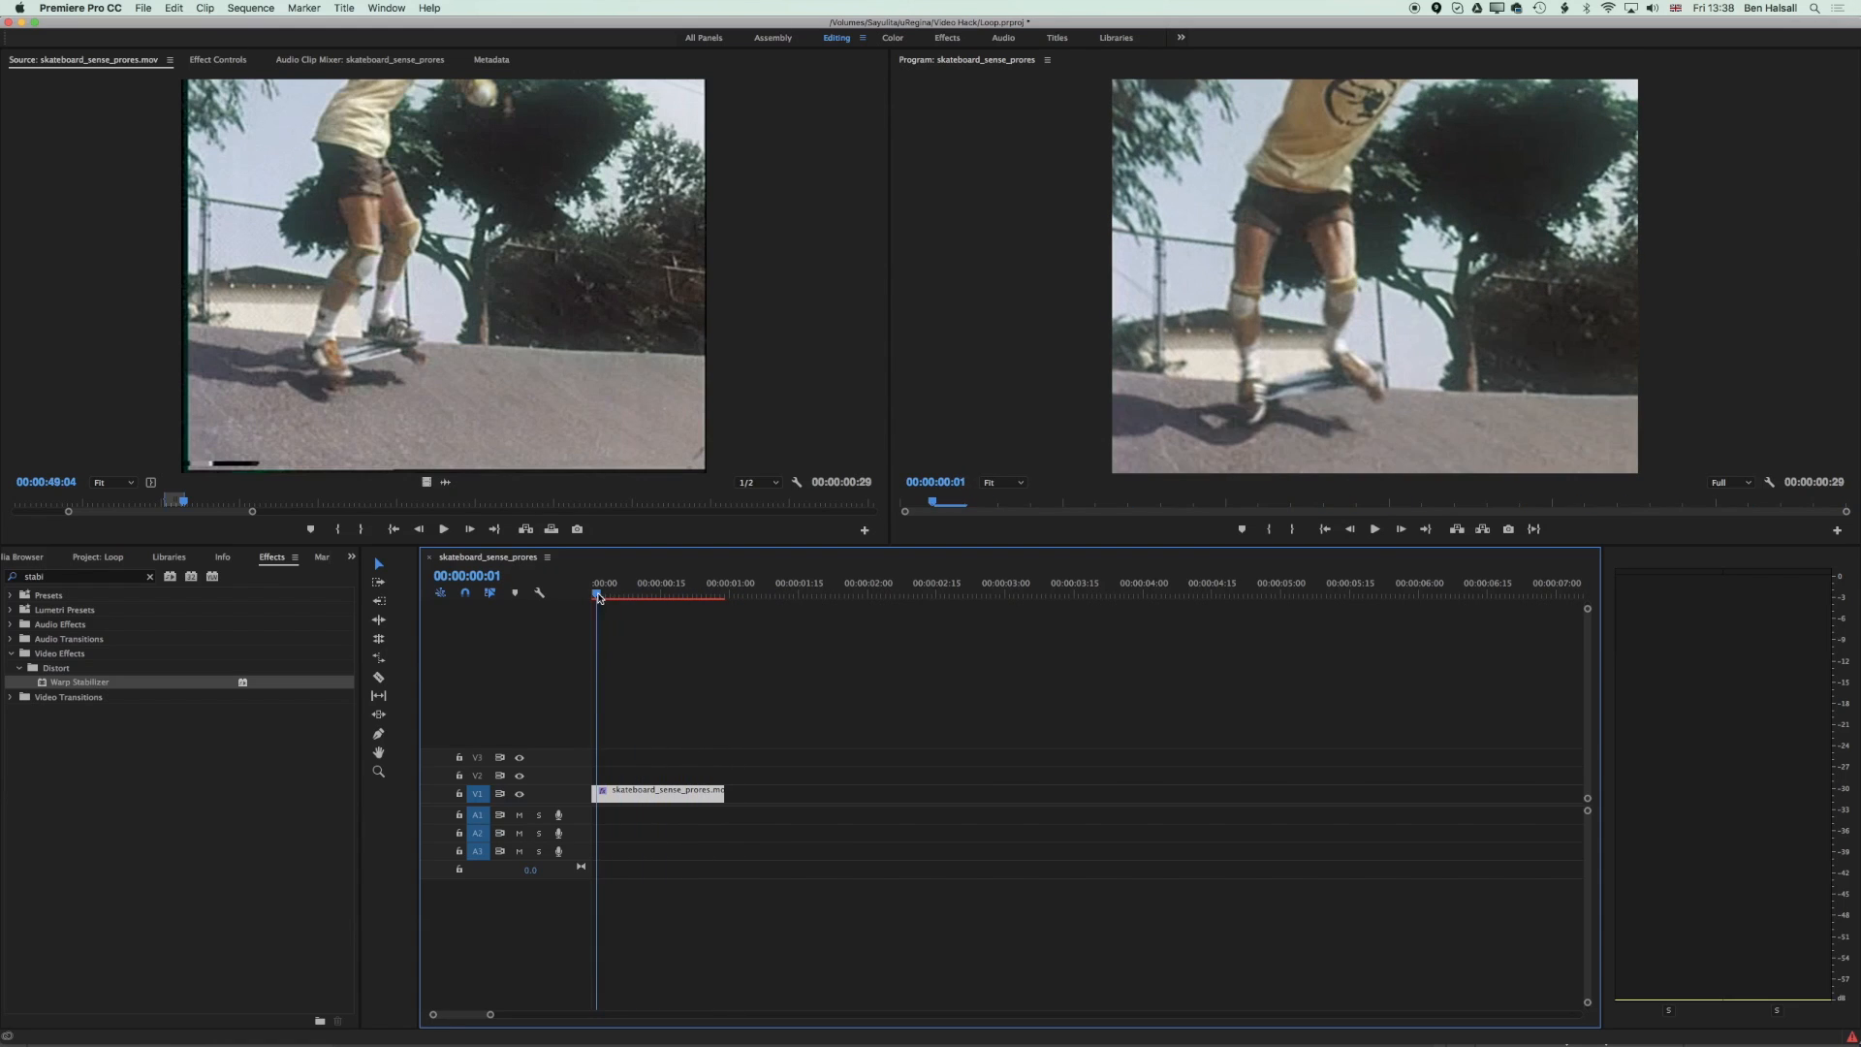
double_click(655, 795)
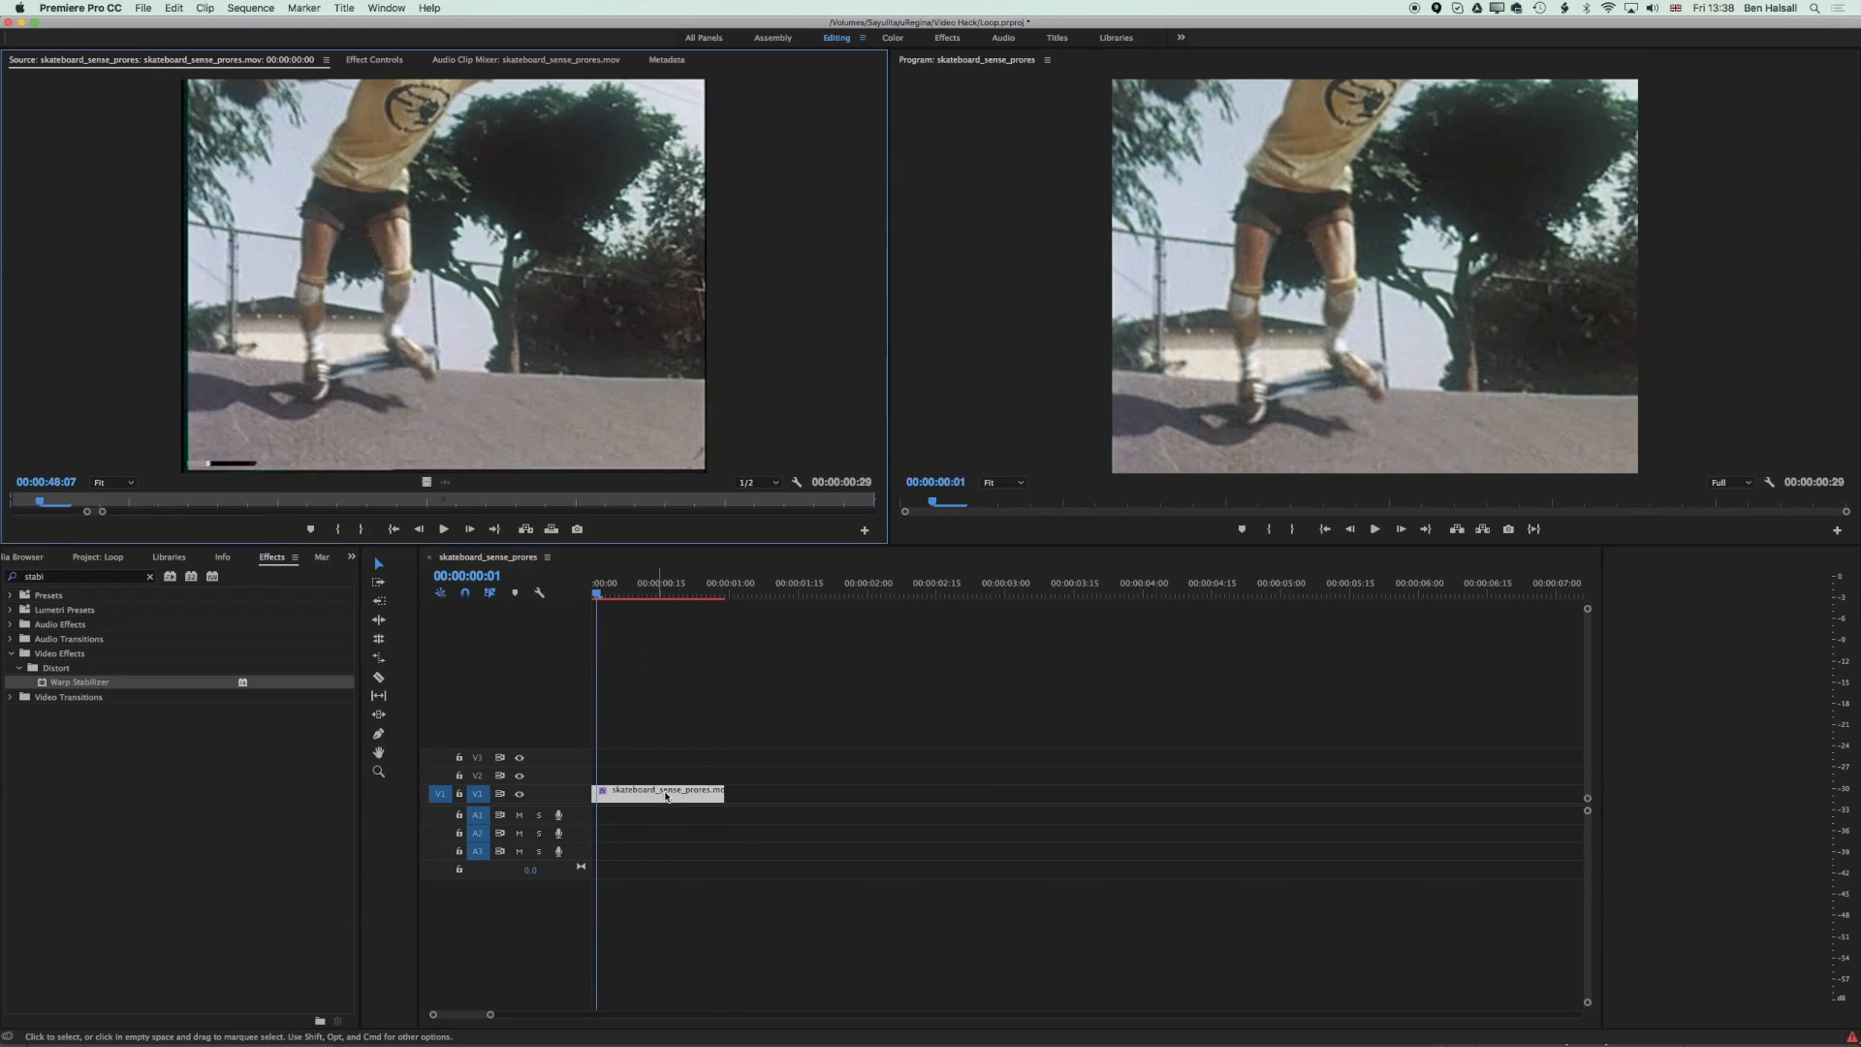
left_click(384, 61)
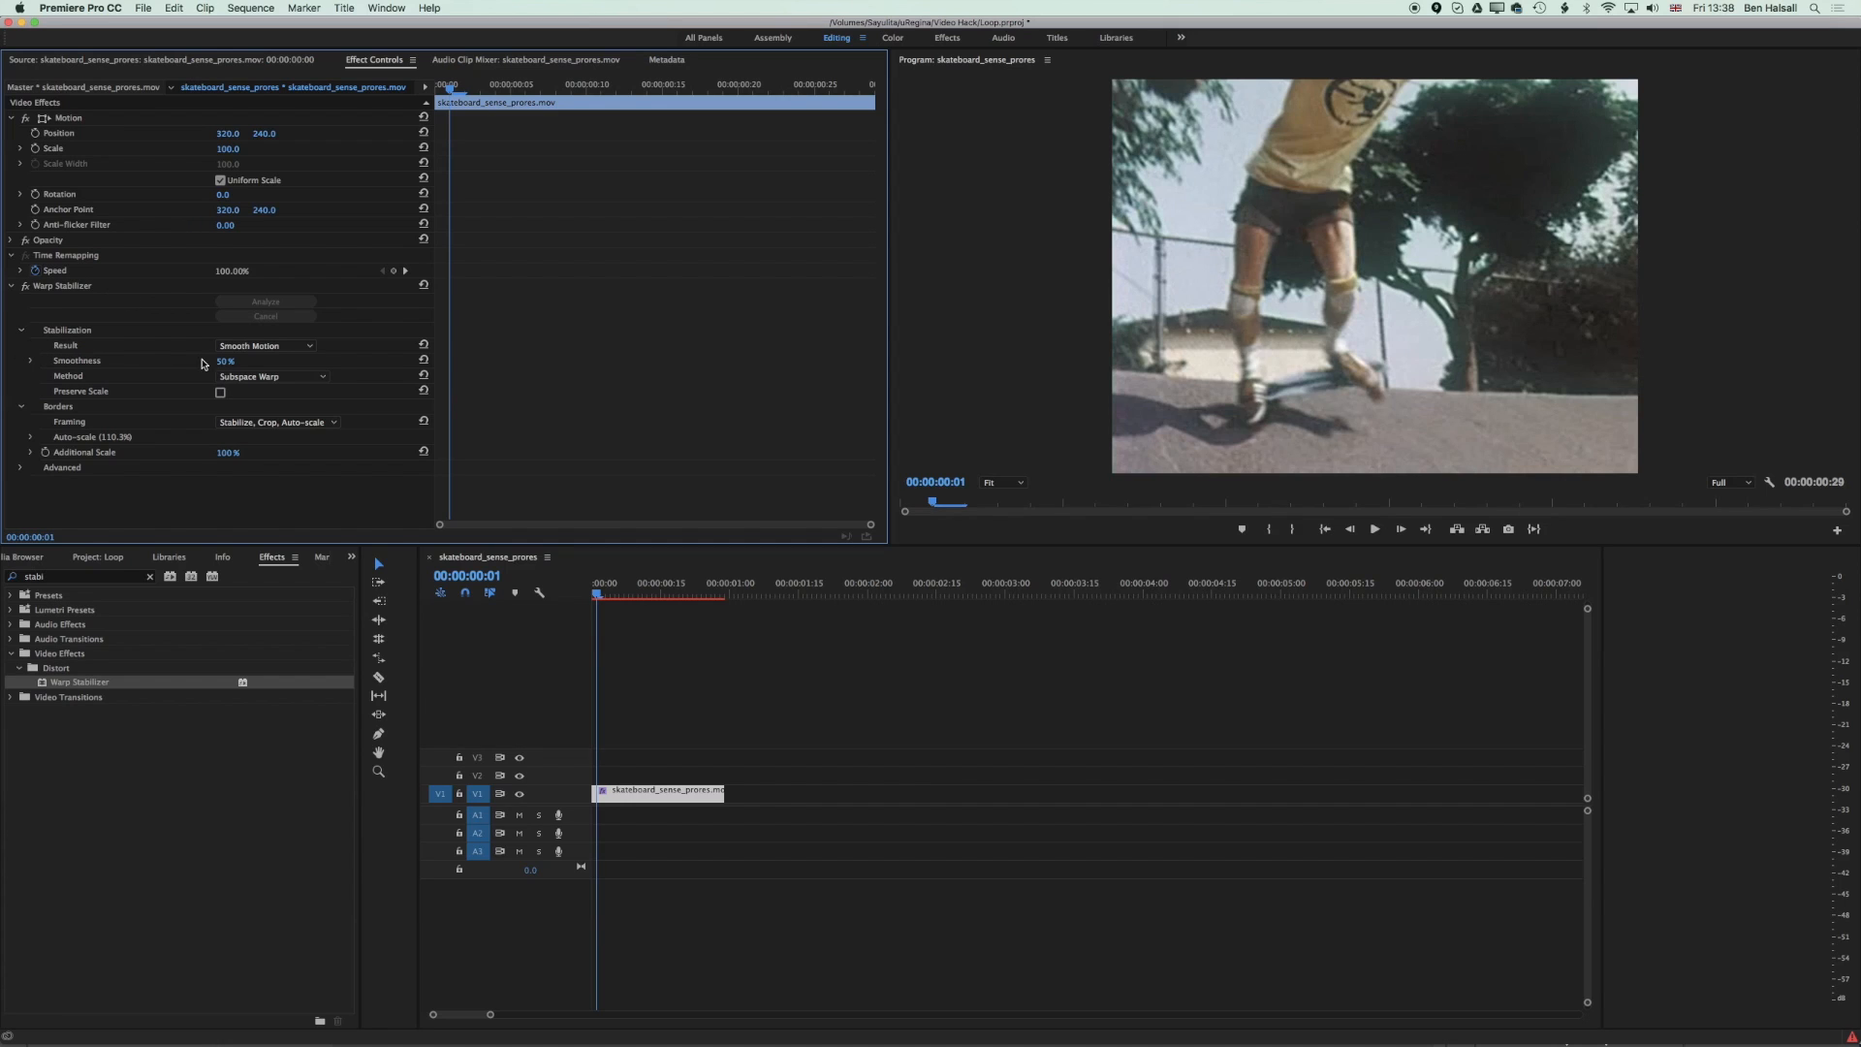
left_click(242, 347)
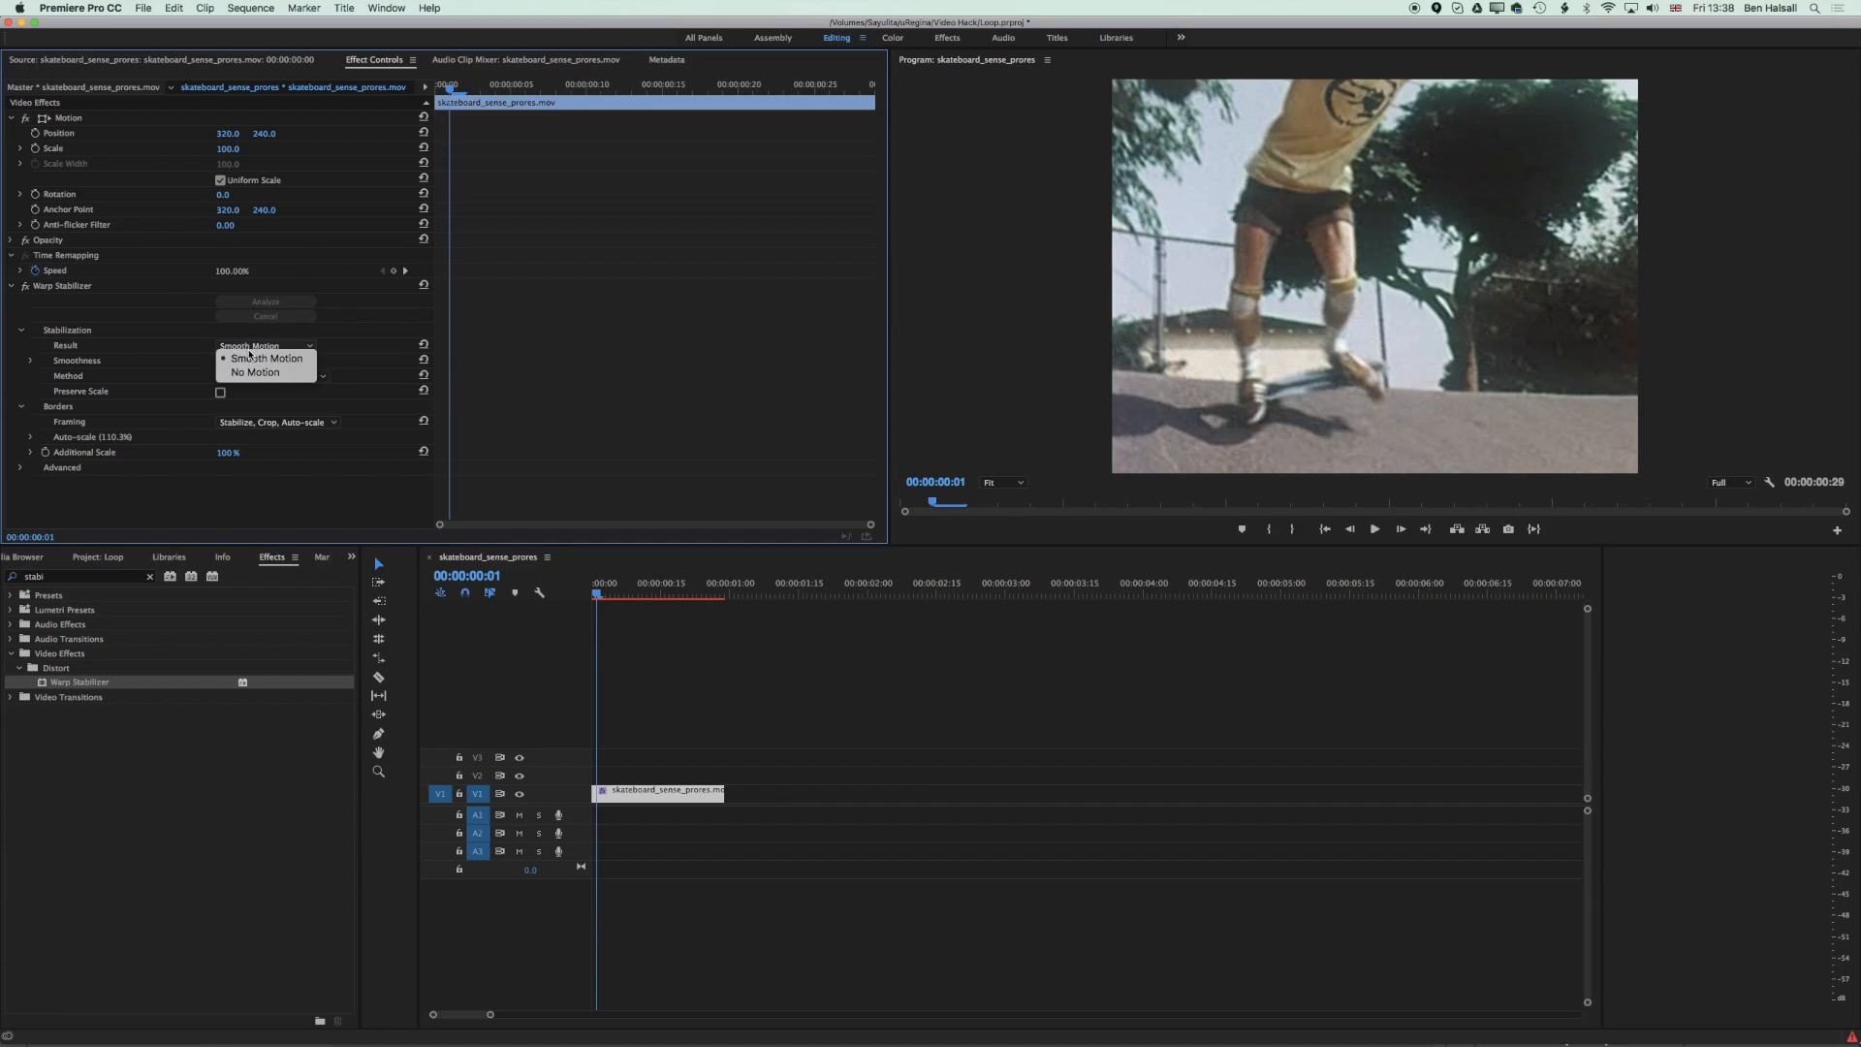
left_click(255, 372)
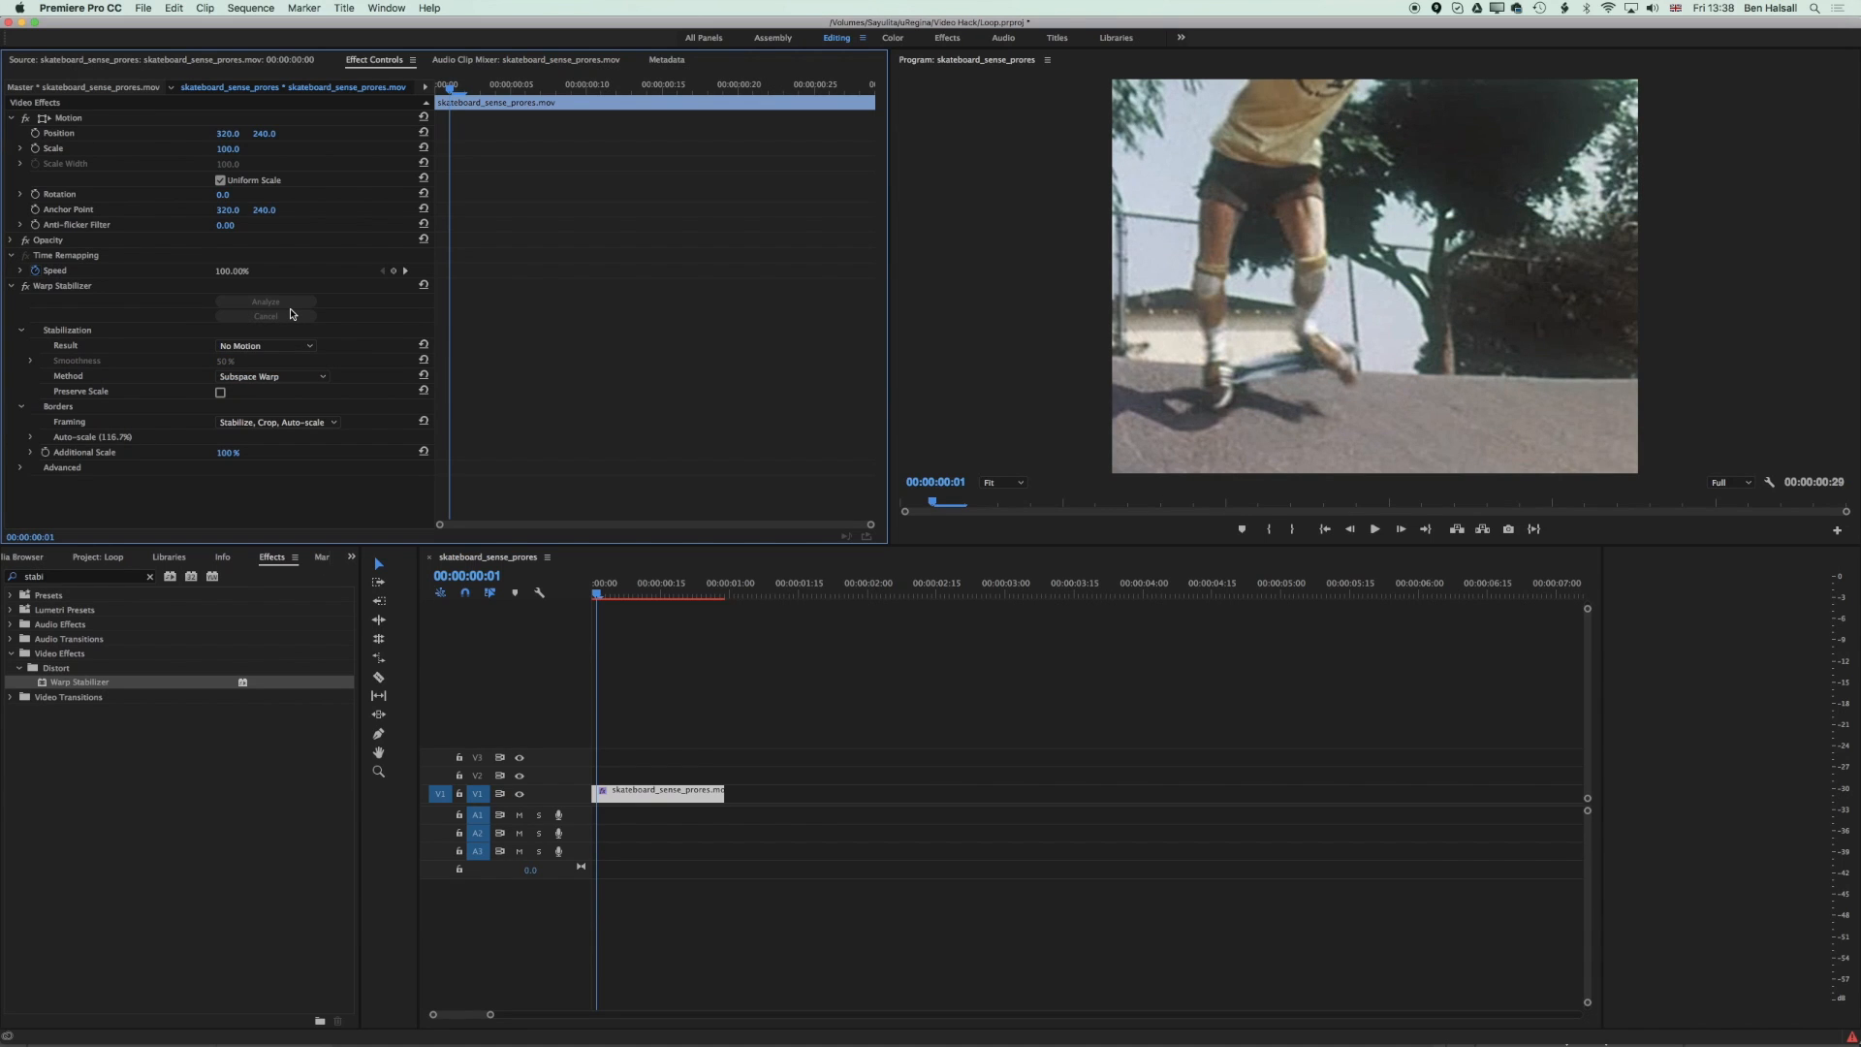
Step: Scrub through the stabilized clip and paste a copy of it directly after the first at 00:00:00:29 on V1
left_click(590, 595)
mouse_move(589, 595)
left_mouse_down()
mouse_move(744, 611)
mouse_move(586, 625)
left_mouse_up()
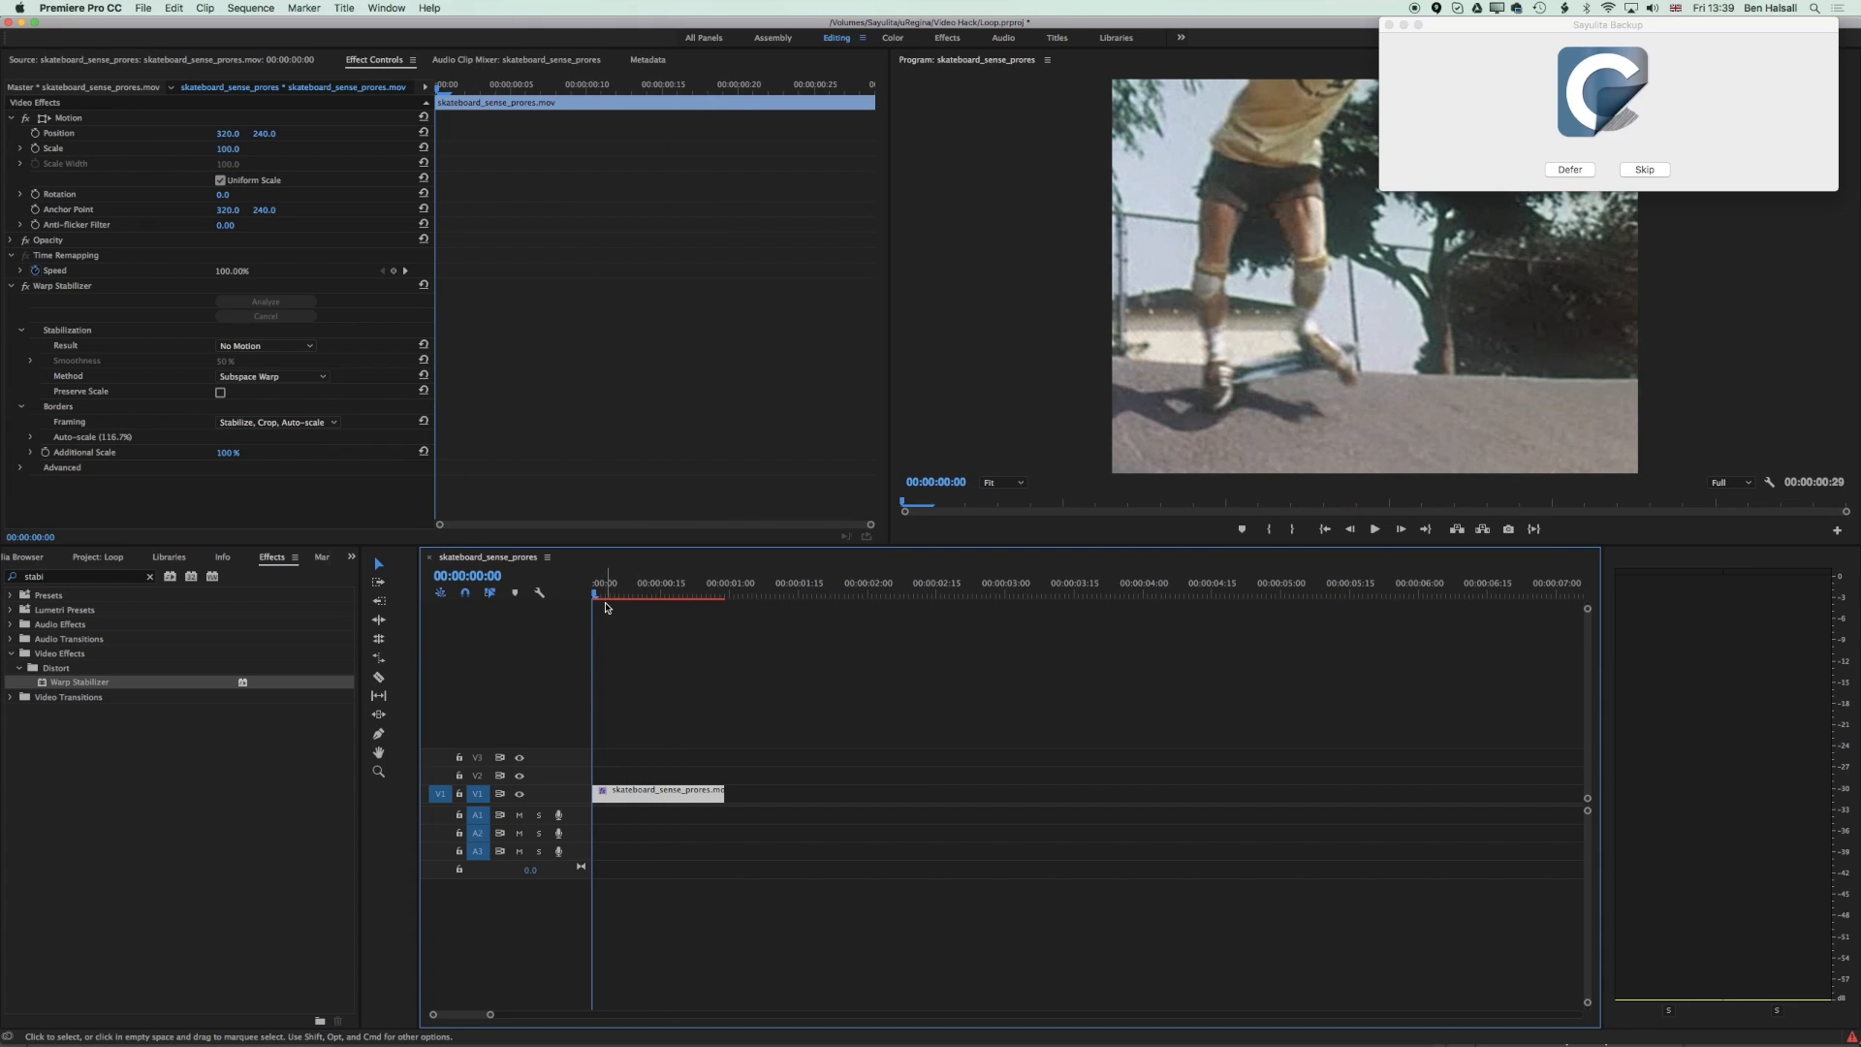
left_click(596, 595)
left_click_drag(599, 597, 711, 614)
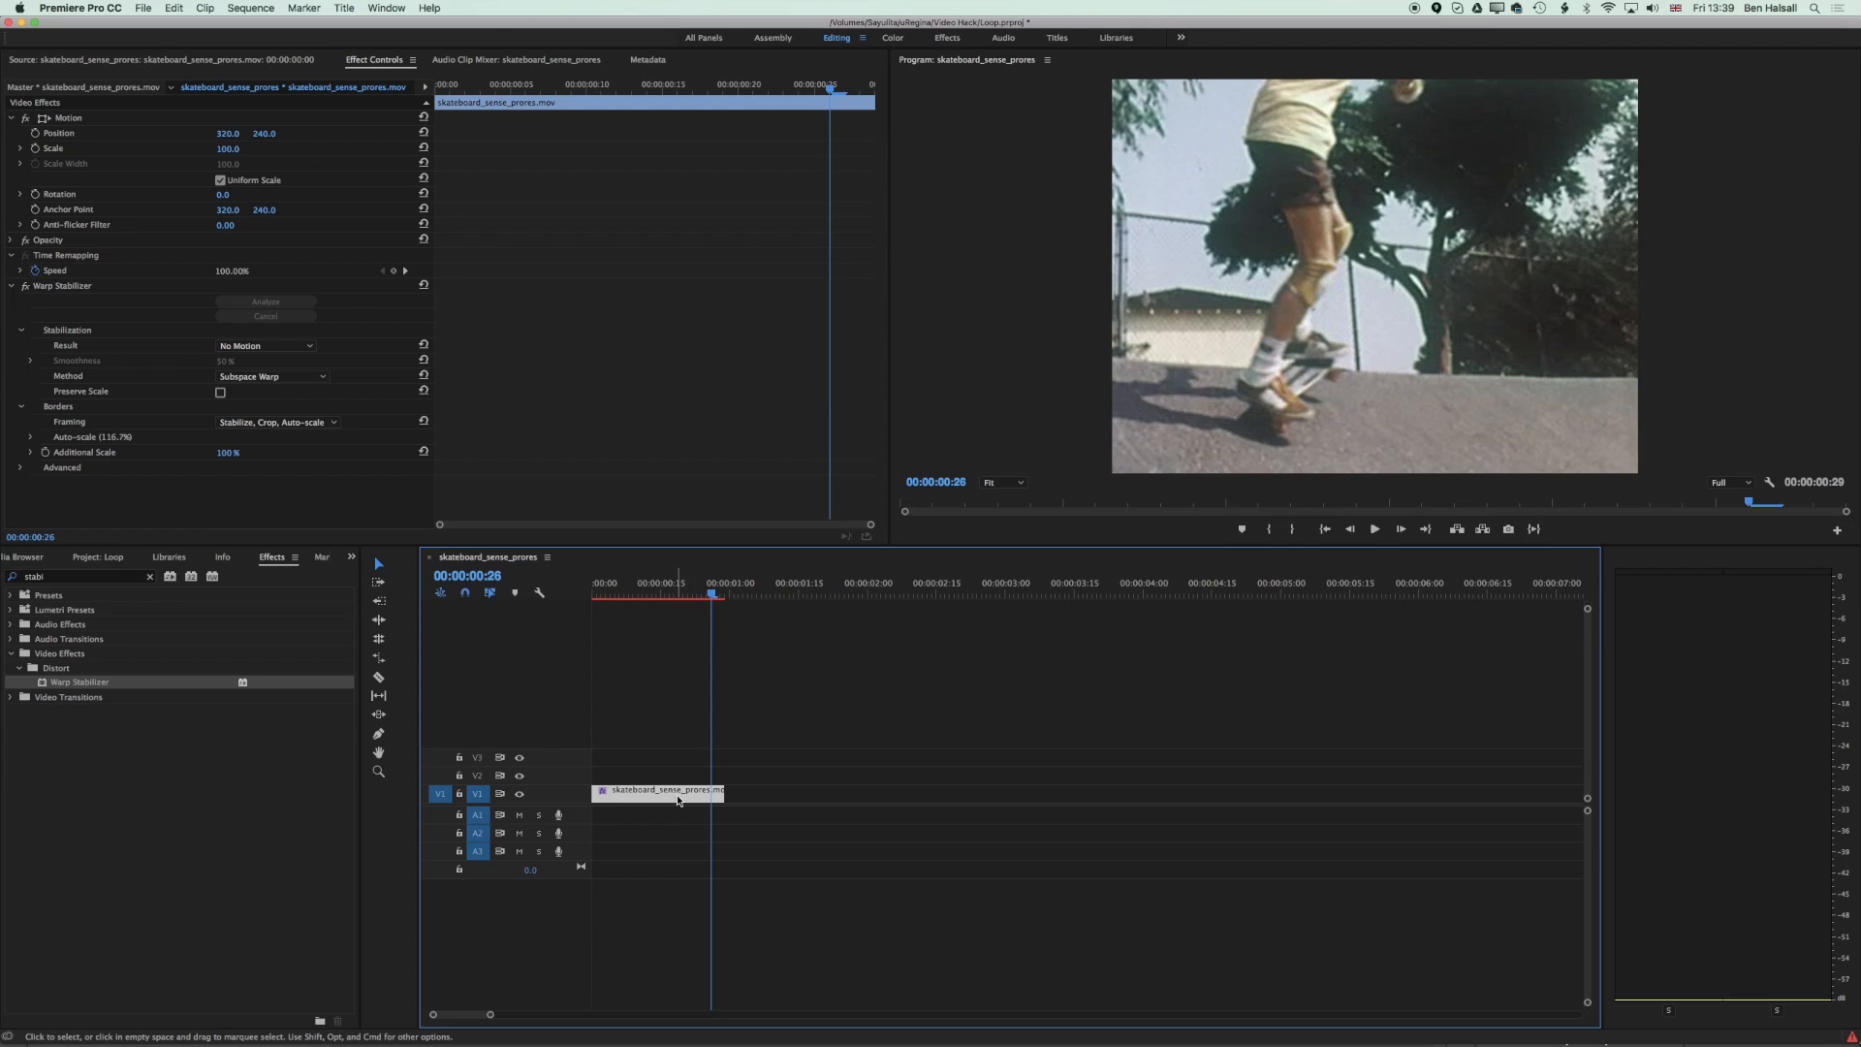
left_click(726, 597)
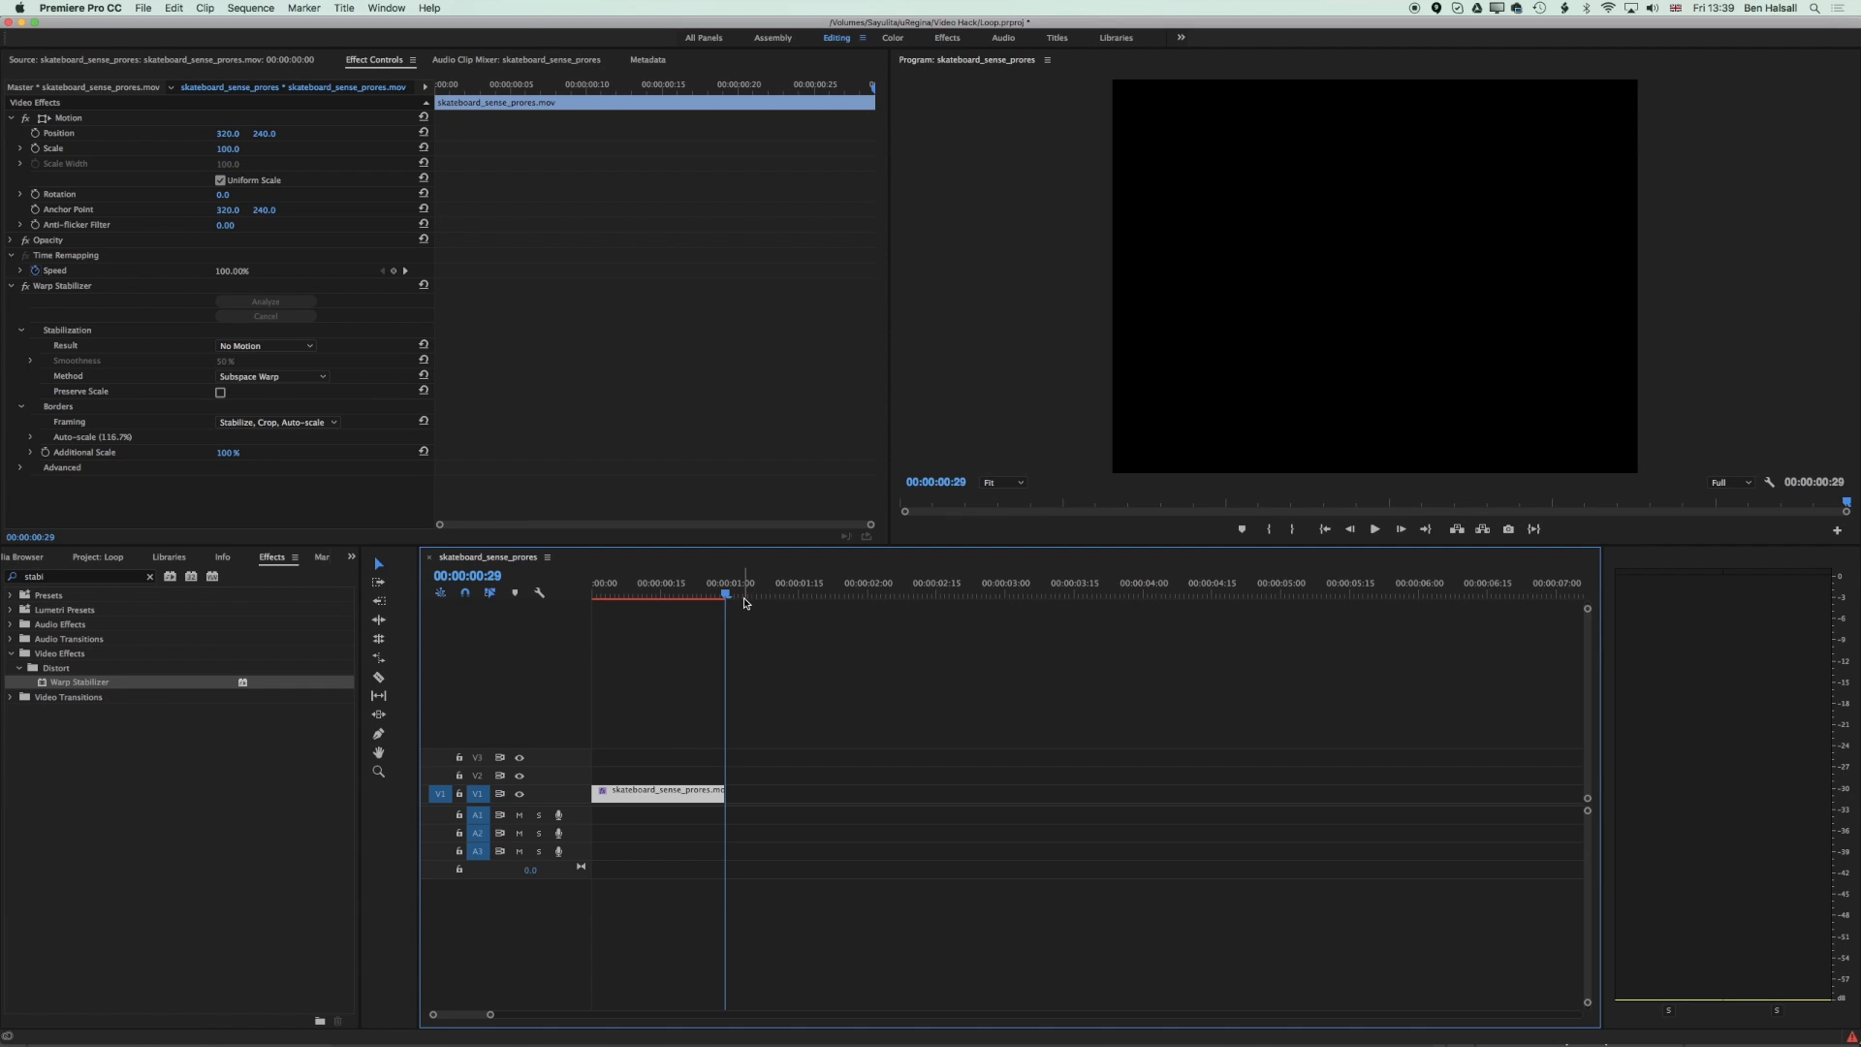
key("super+v")
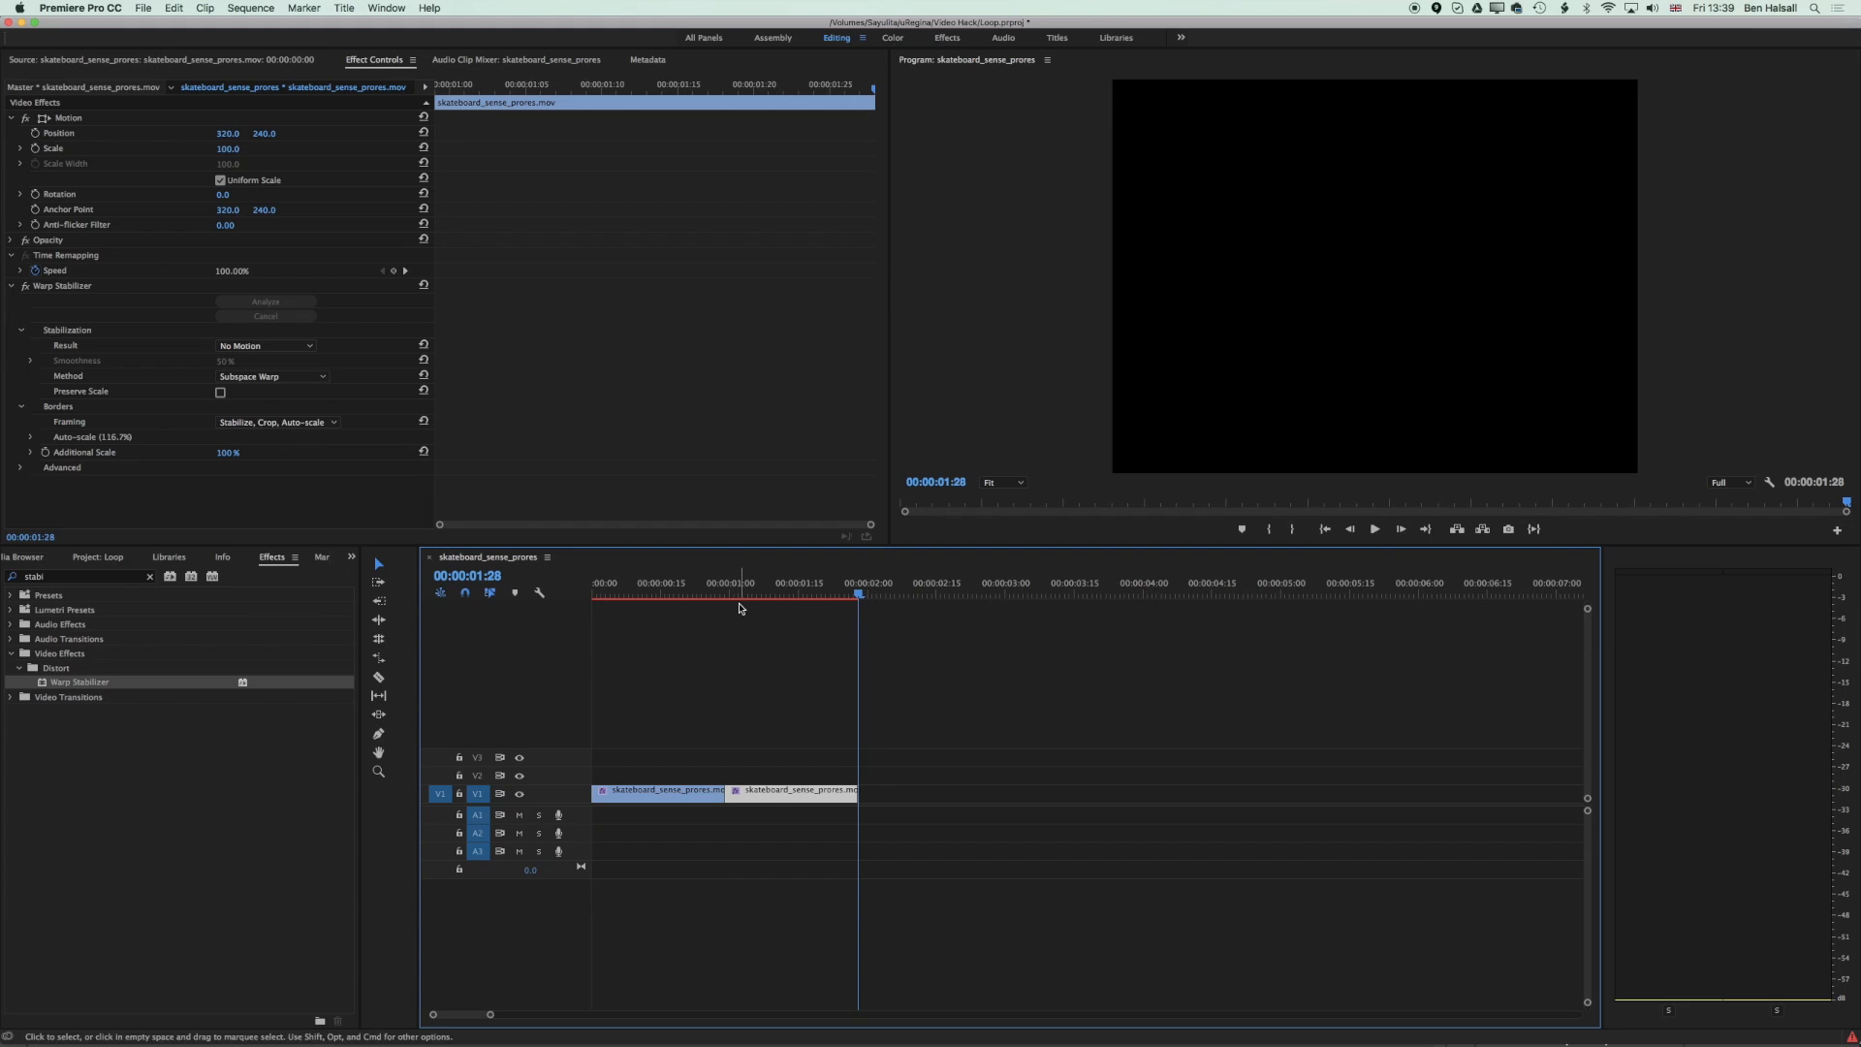
Step: Step frame by frame across the join between the two clips to compare the first clip's end with the second clip's start
left_click(732, 598)
left_click_drag(732, 598, 716, 601)
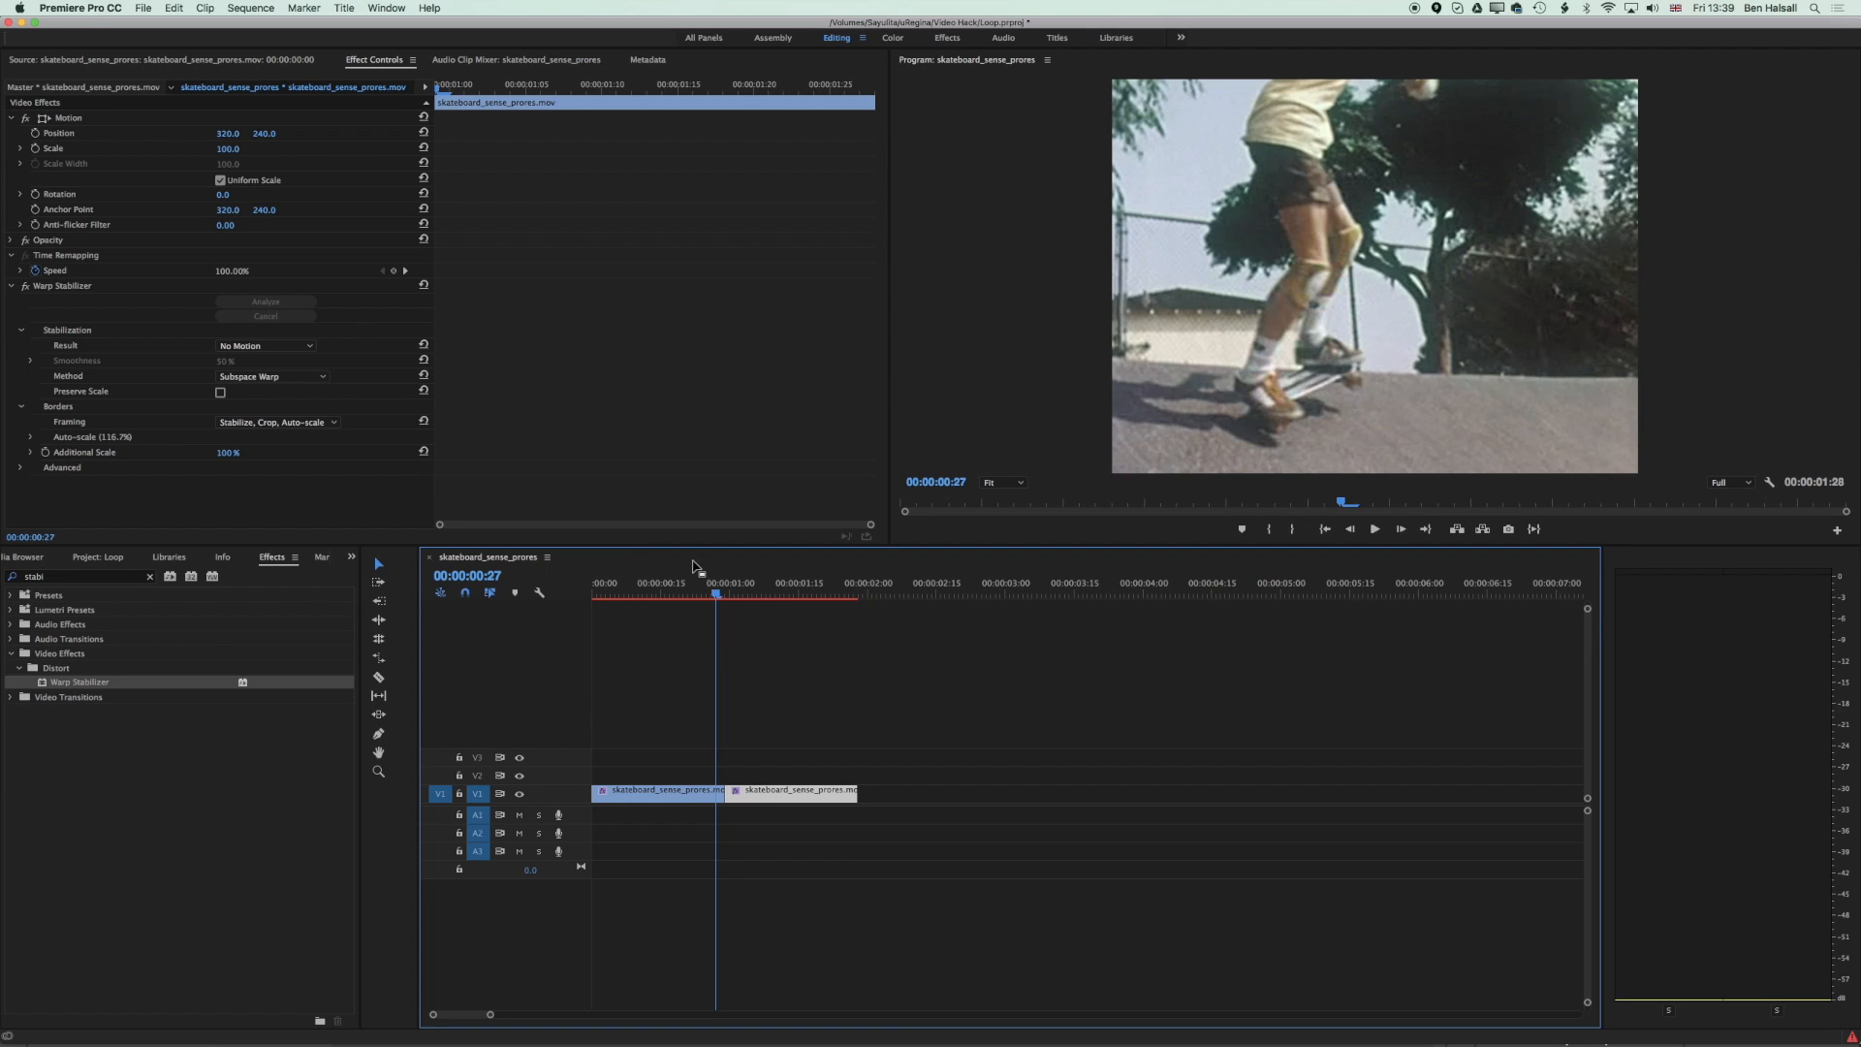
key("Right")
key("Right")
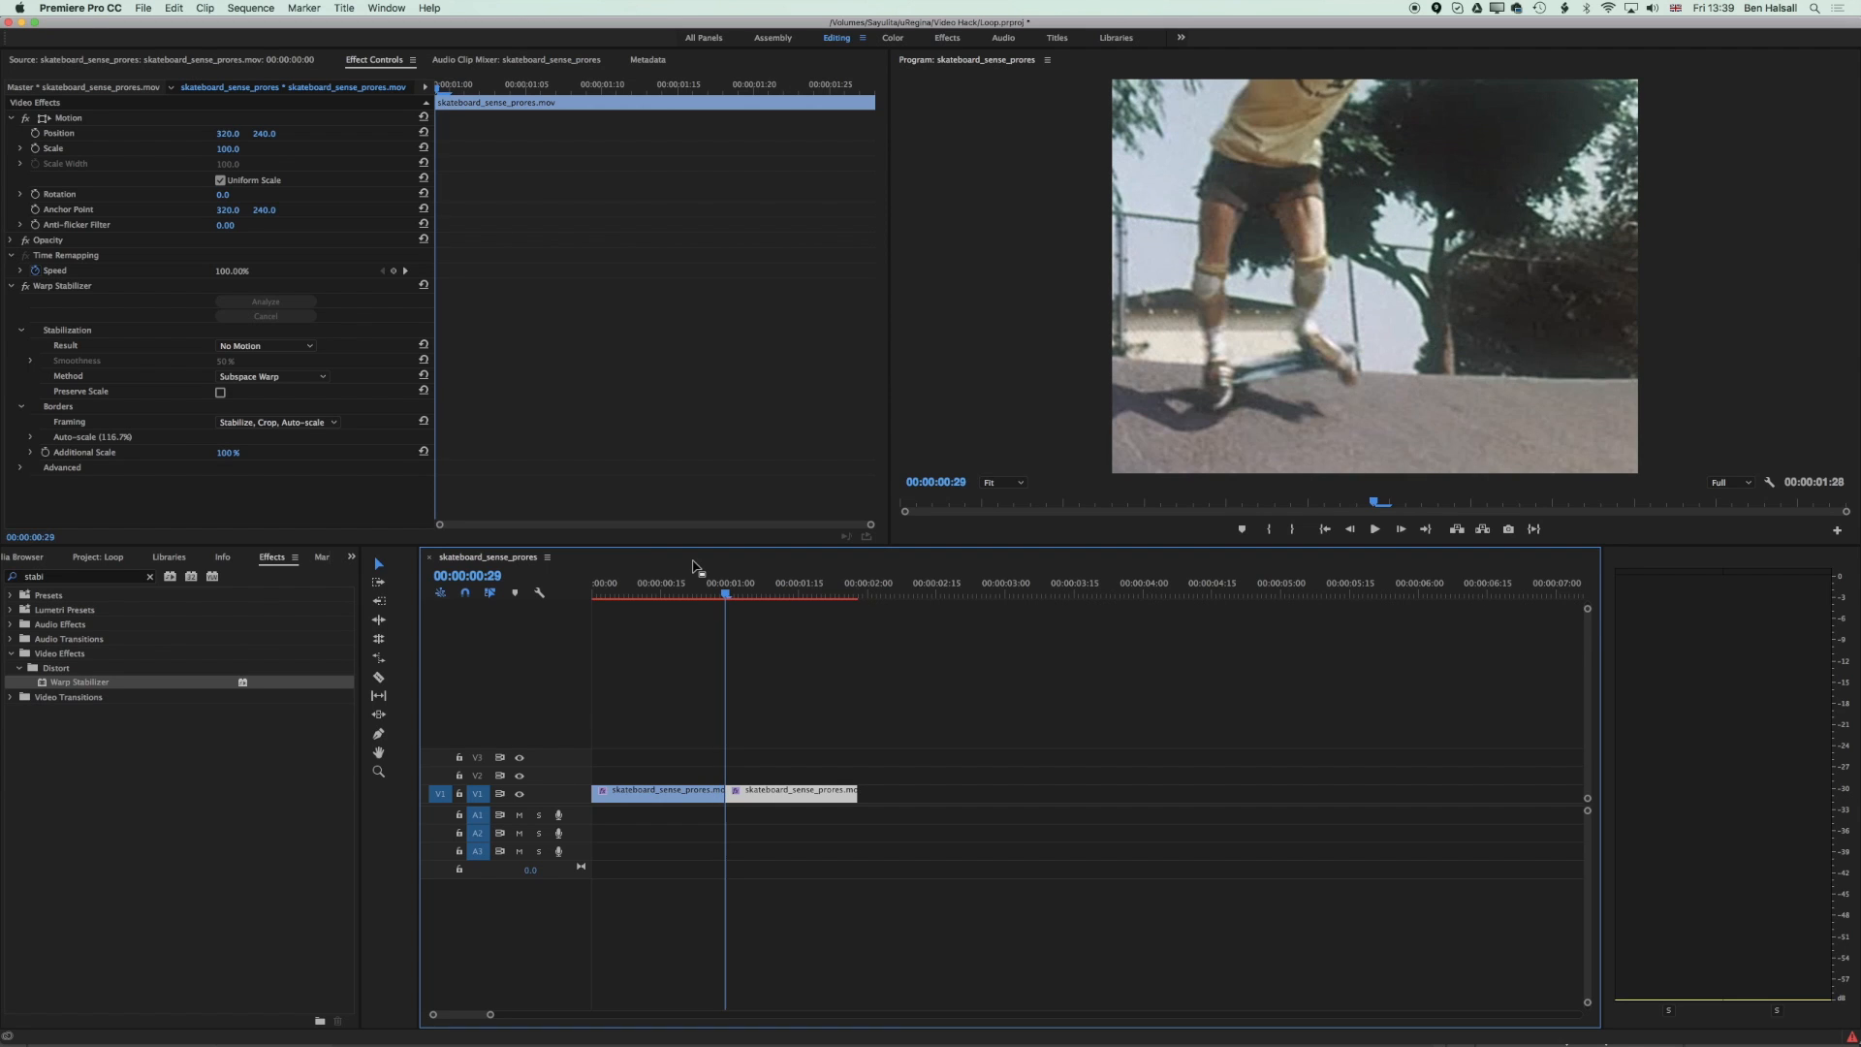
key("Right")
key("Right")
key("Right")
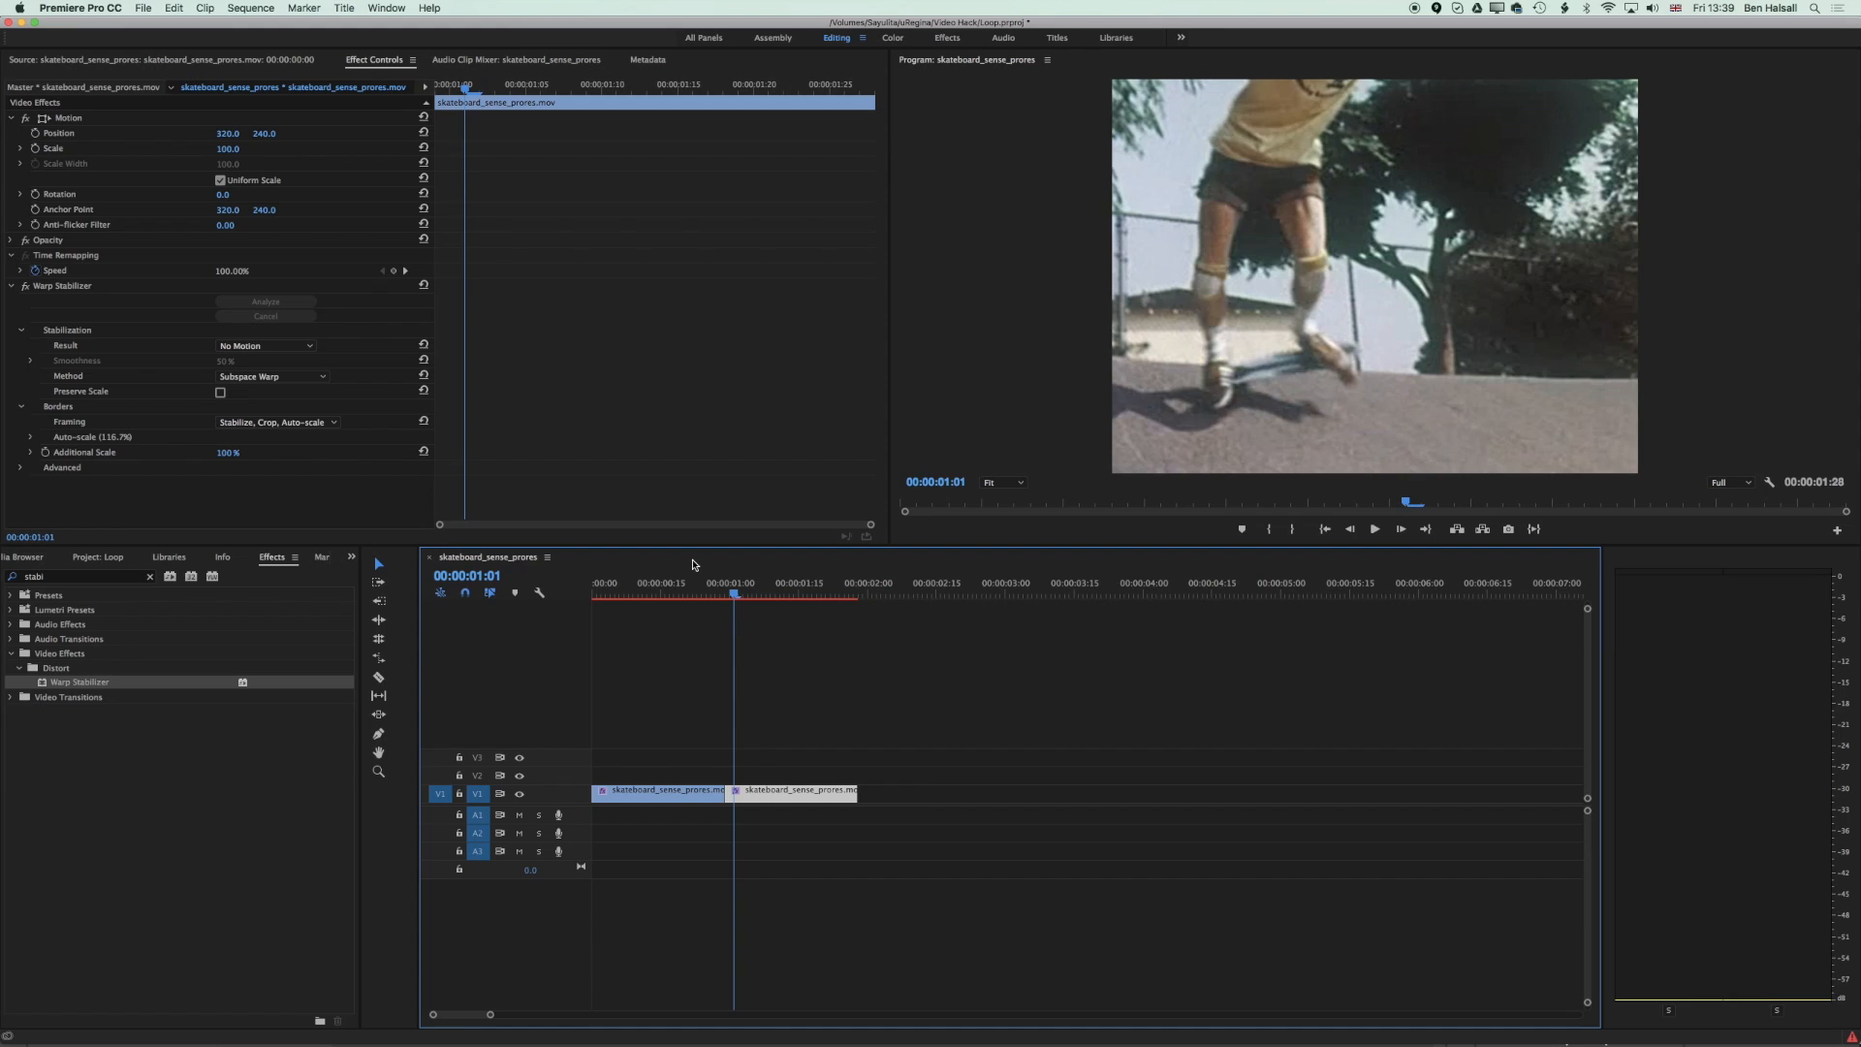
key("Left")
key("Right")
key("Left")
key("Right")
key("Left")
key("Right")
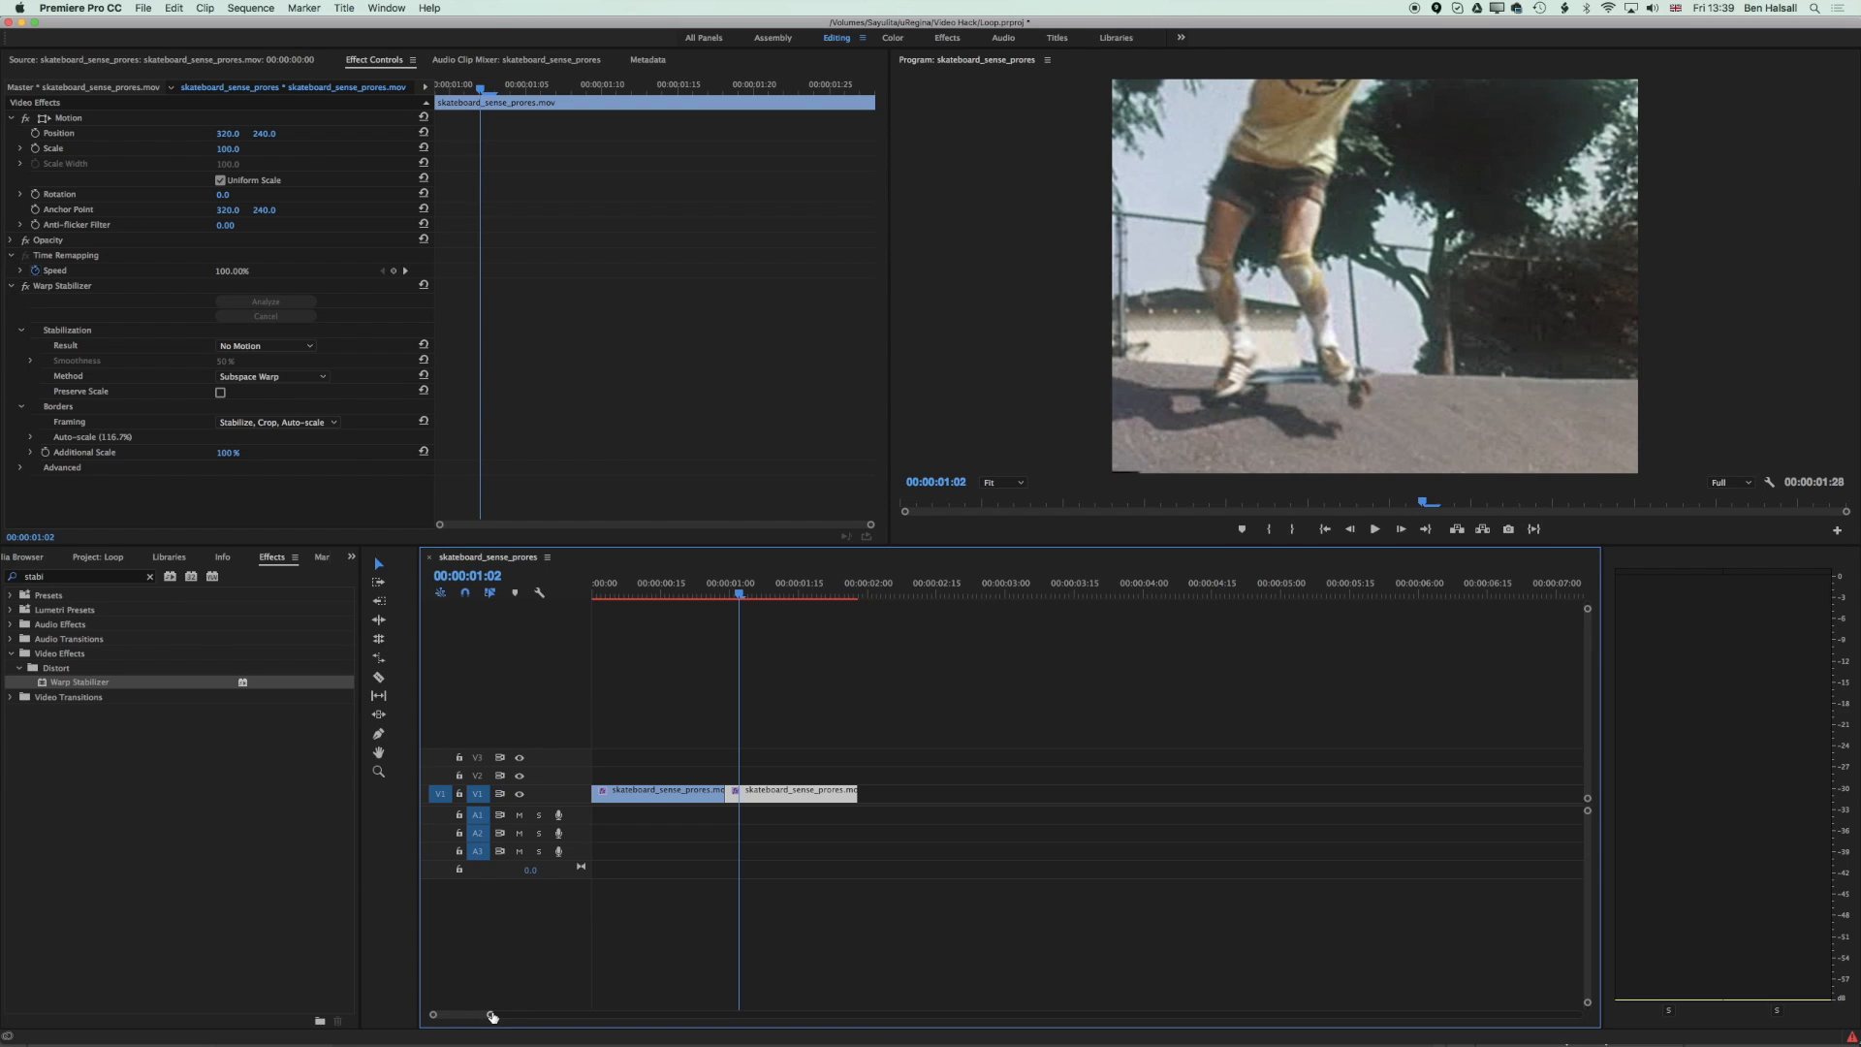
Step: Ripple-trim three frames off the start of the second clip and scrub across the join to check the match
left_click_drag(492, 1015, 467, 1014)
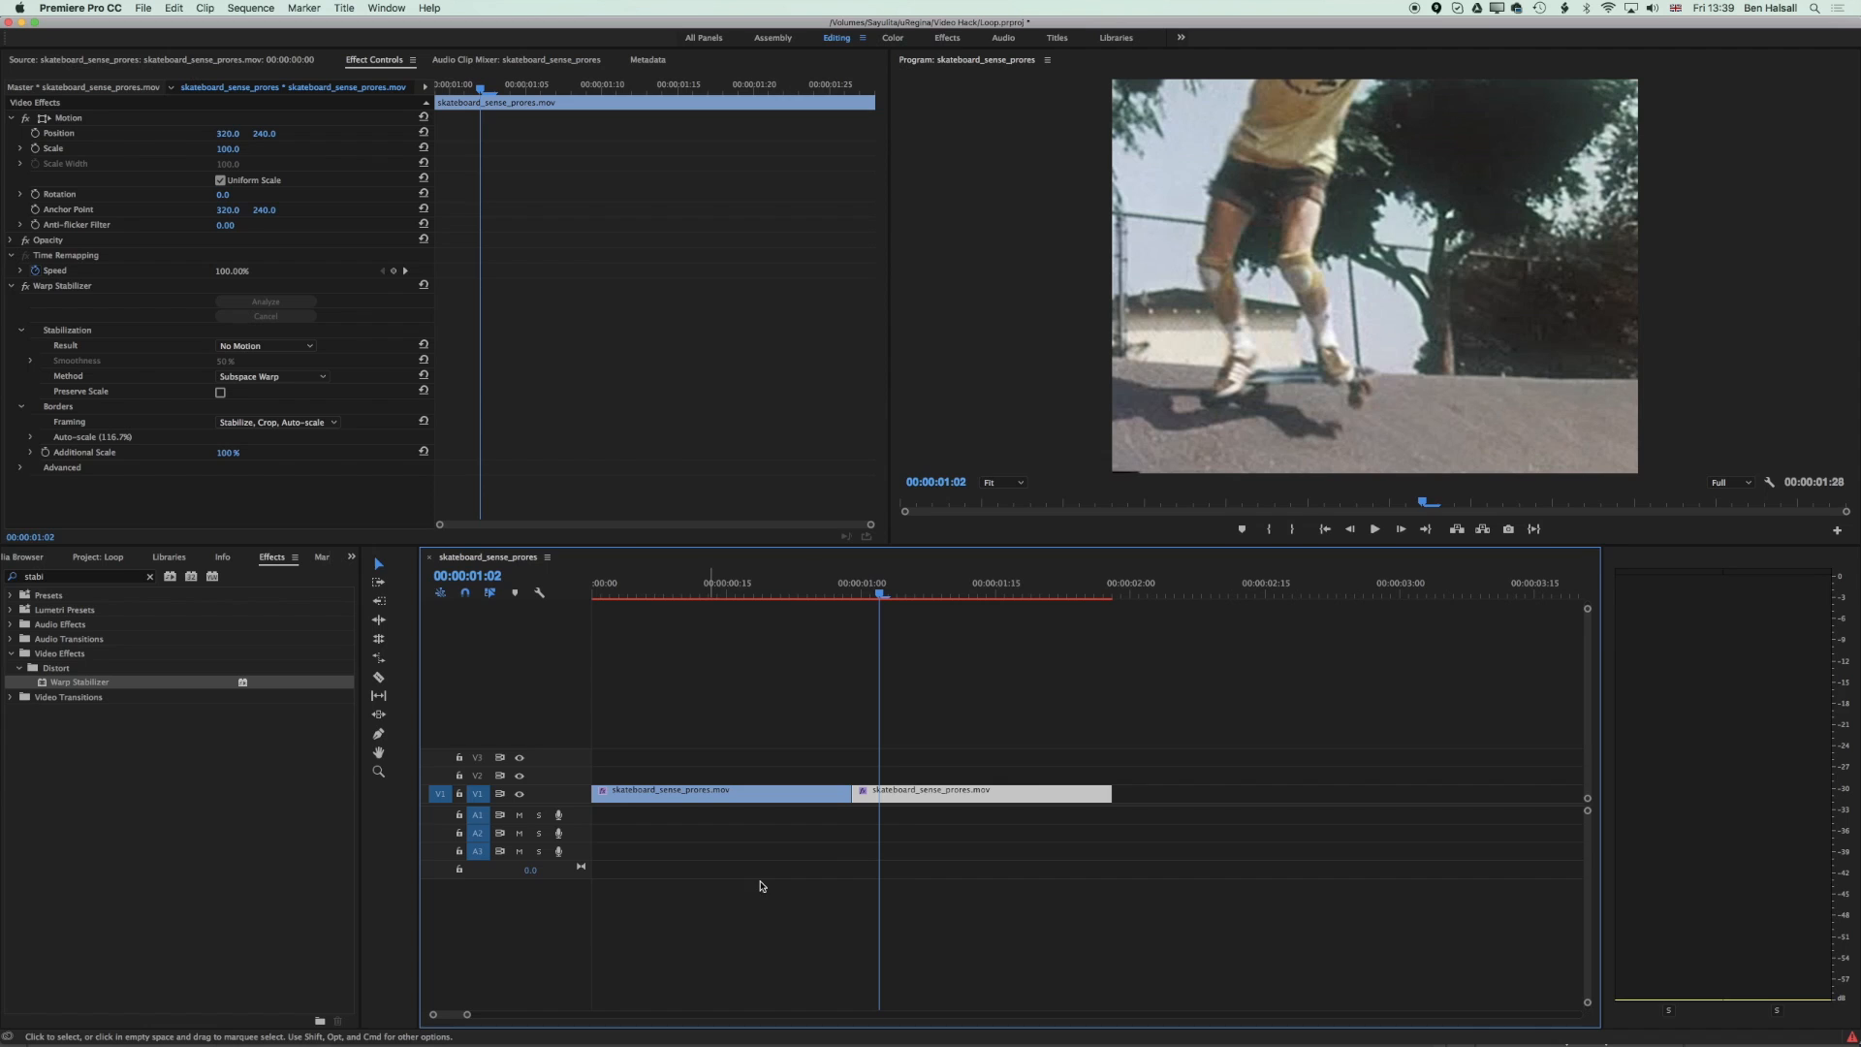
left_click_drag(858, 792, 925, 796)
left_click_drag(881, 595, 856, 695)
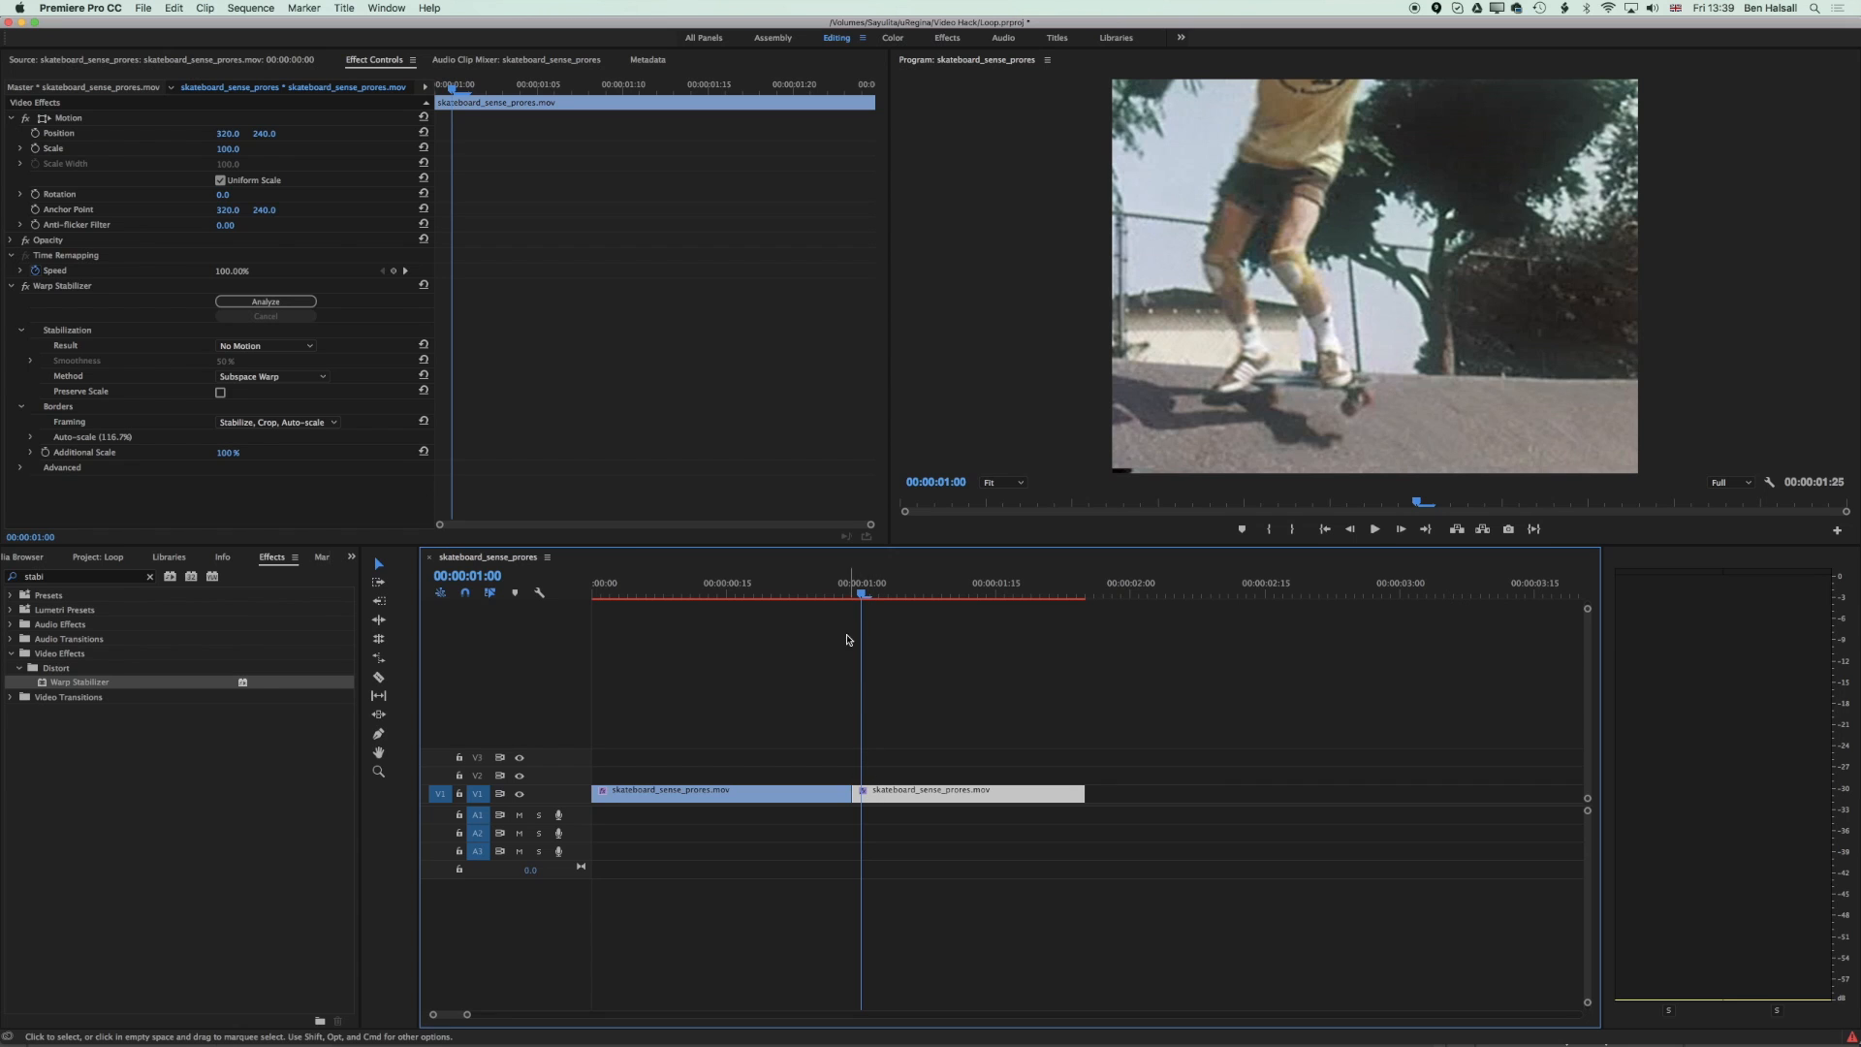
left_click_drag(866, 594, 825, 678)
Step: Delete the first clip and move the trimmed clip to the start of the sequence on V1
left_click(788, 797)
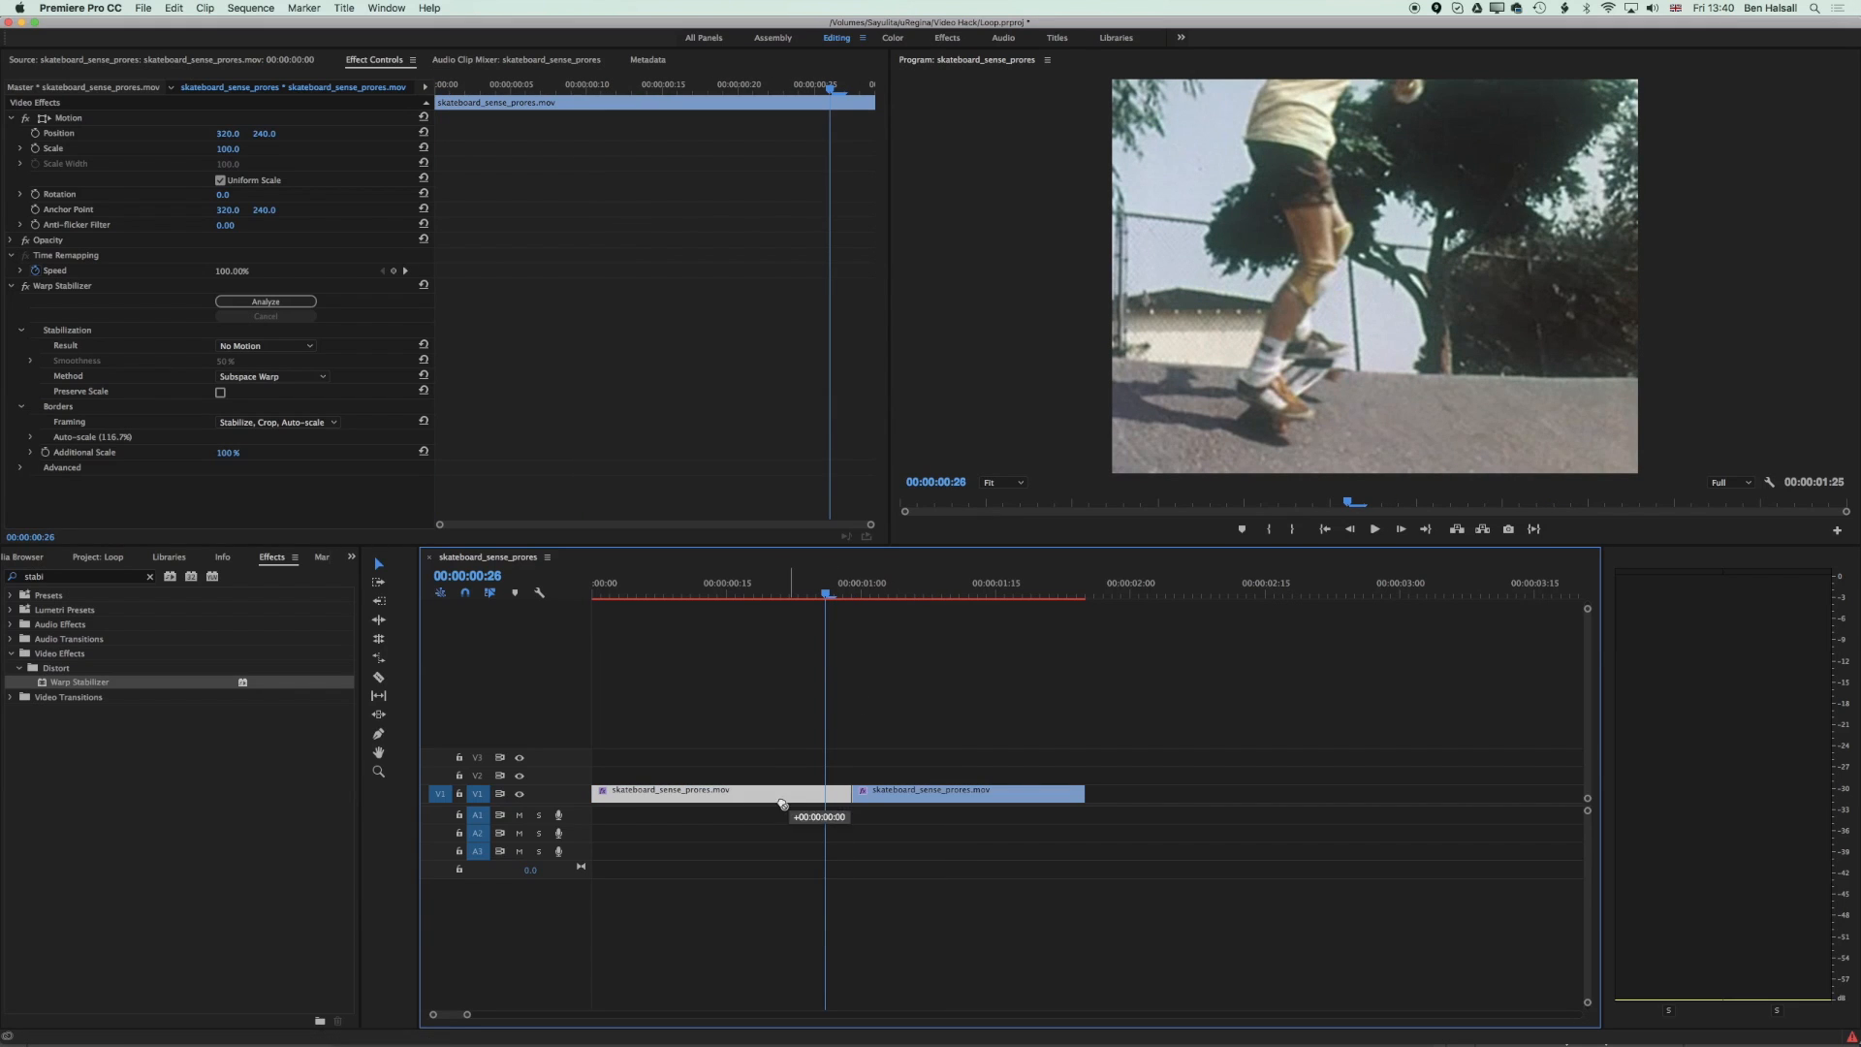
key("Delete")
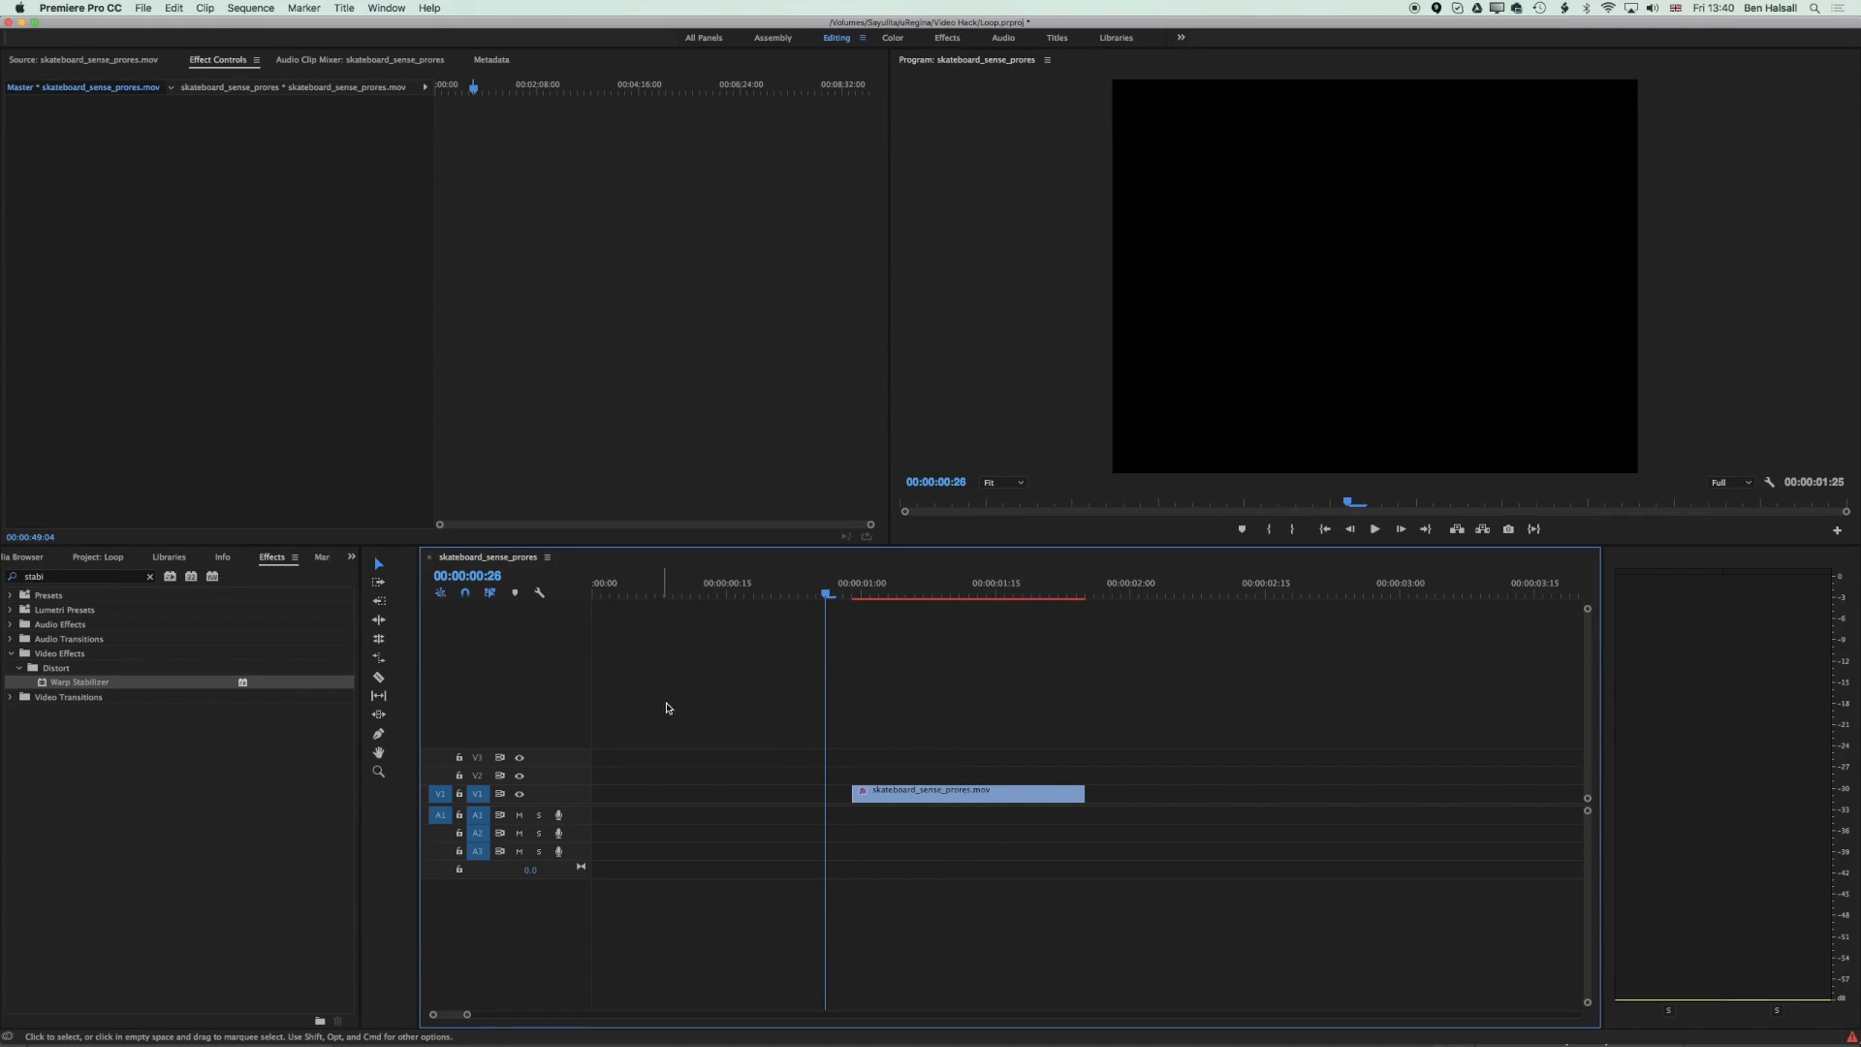
left_click_drag(910, 798, 643, 803)
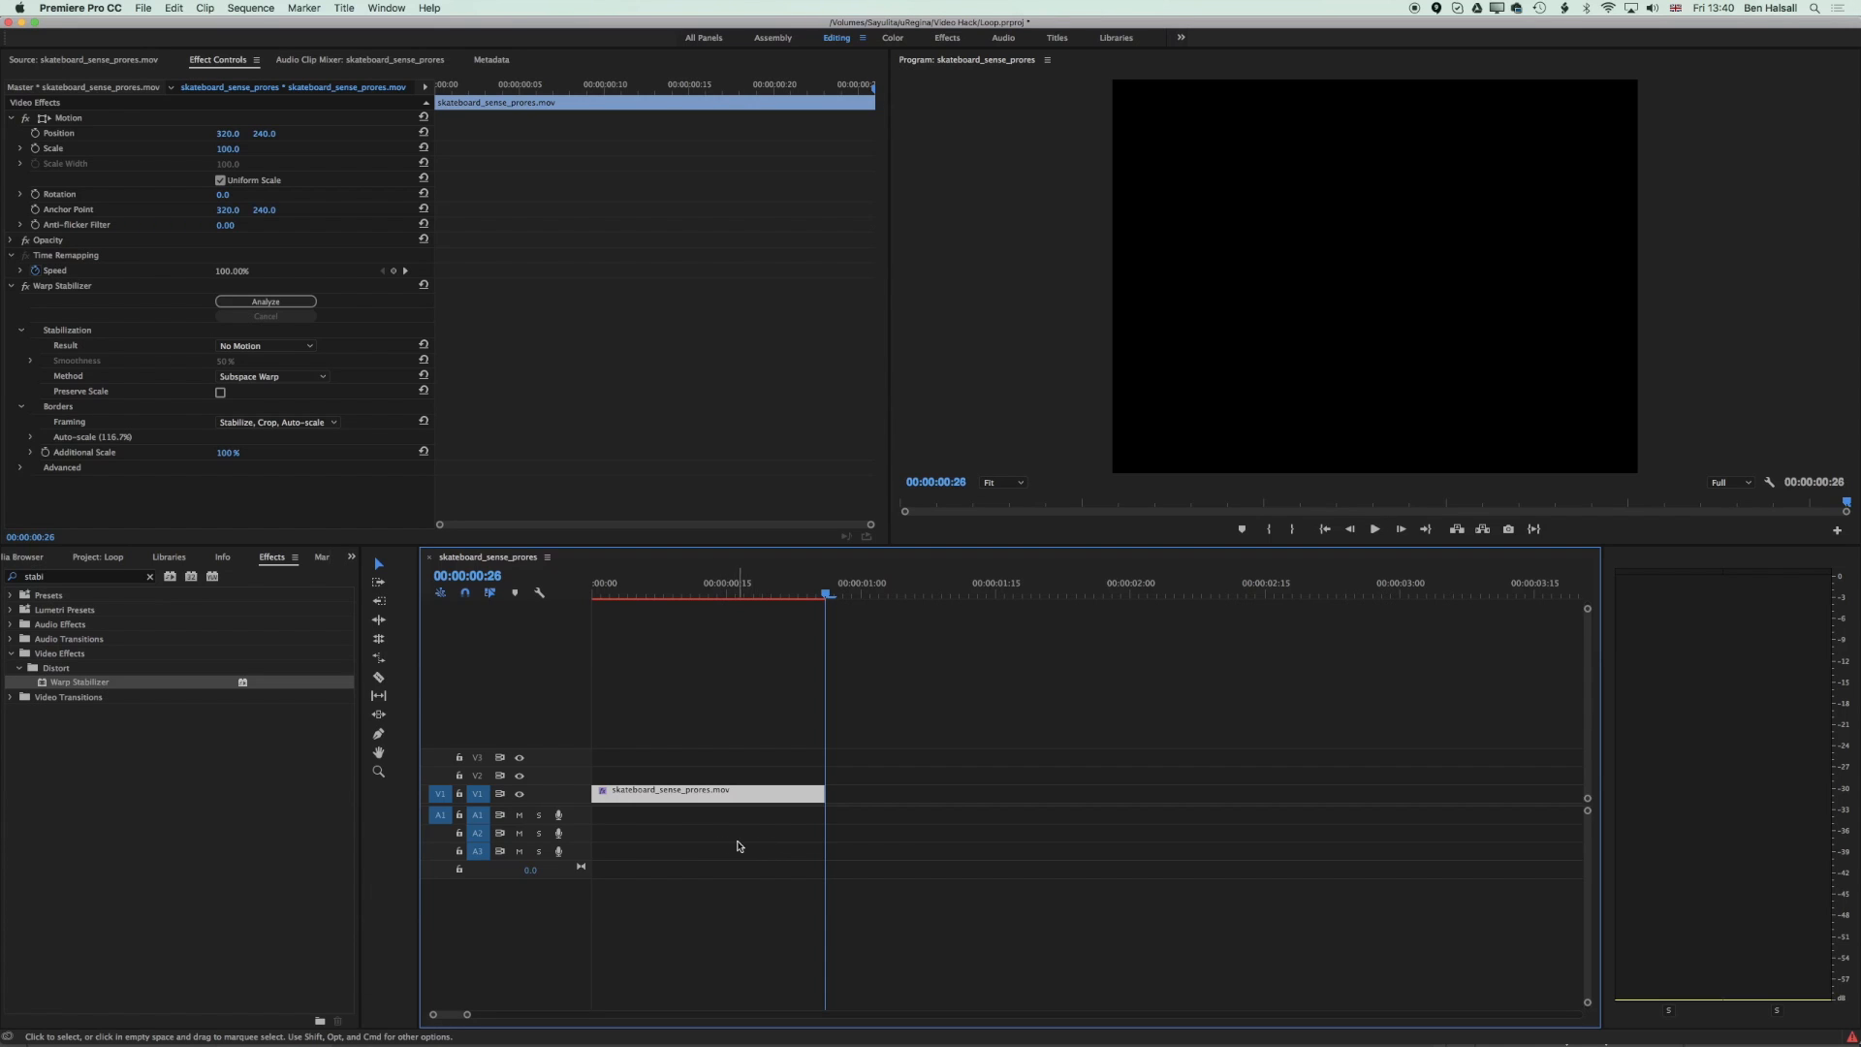
Step: Paste a second copy of the clip at 00:00:00:26 and play across the join to test the loop
key("super+v")
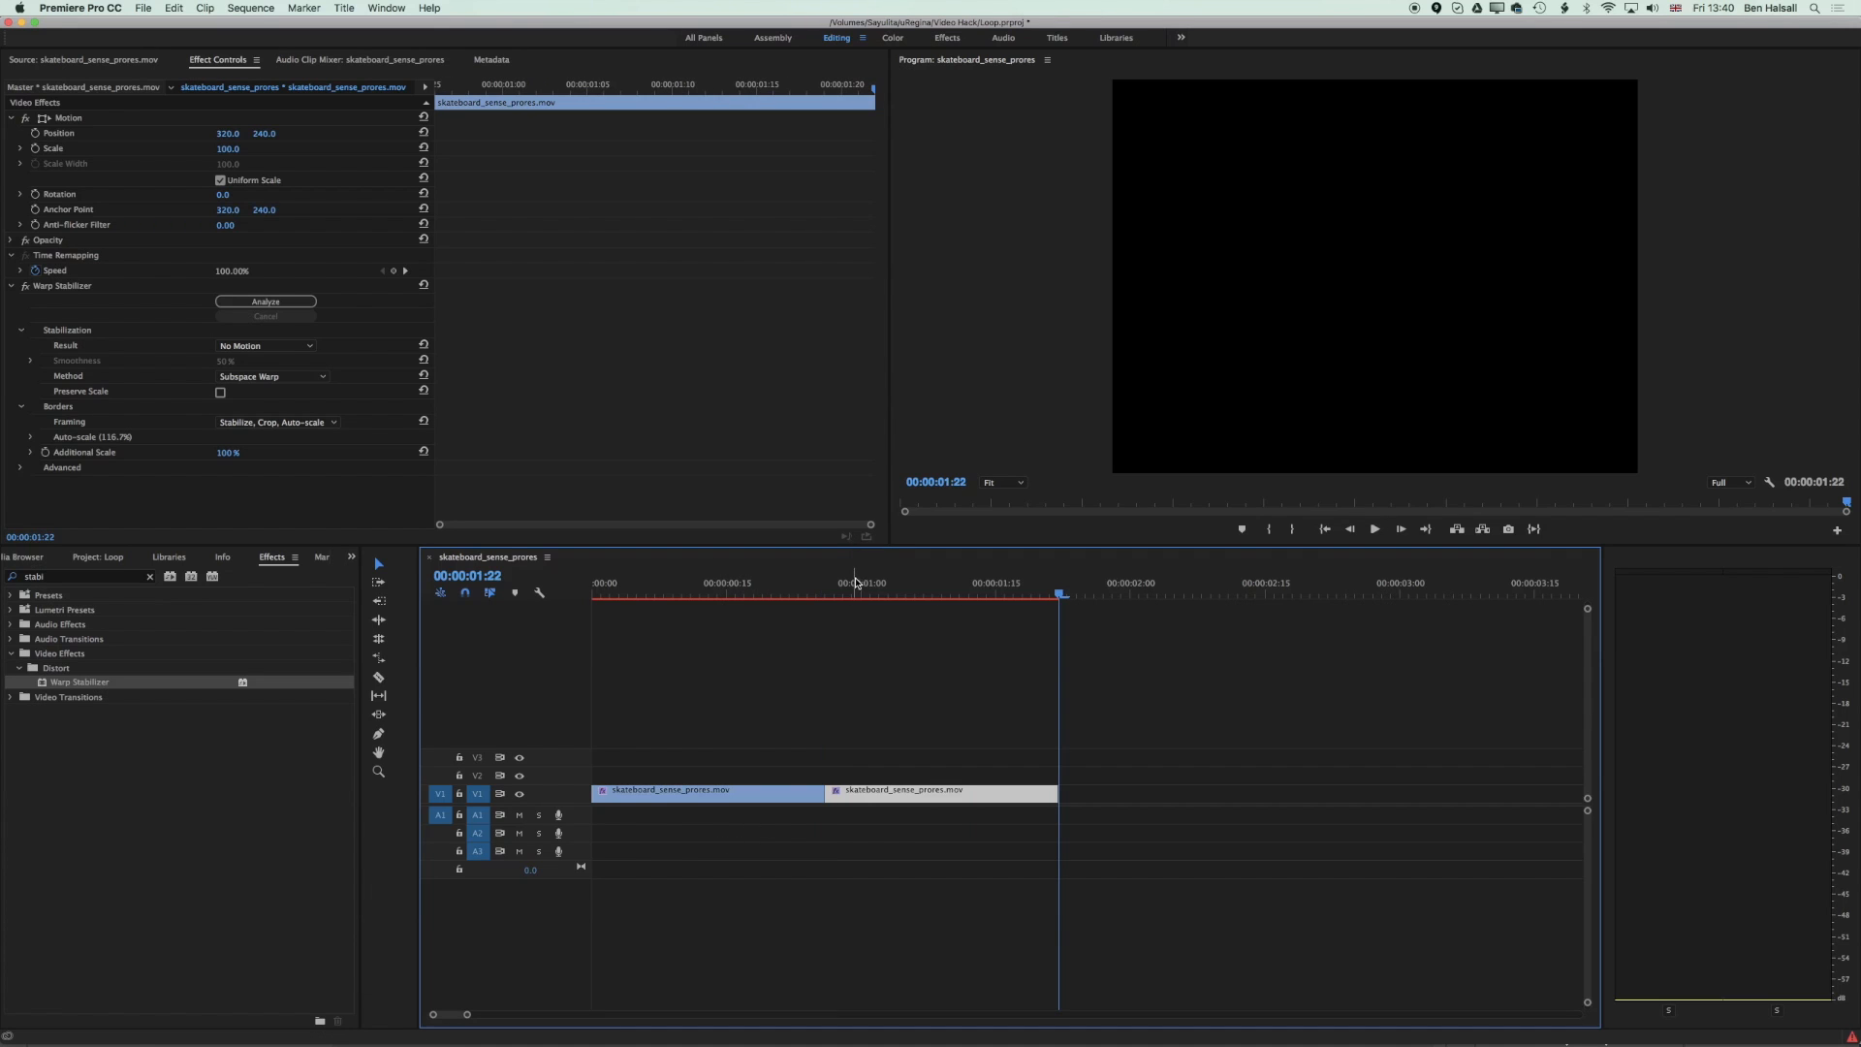
left_click_drag(839, 590, 735, 602)
key("space")
key("space")
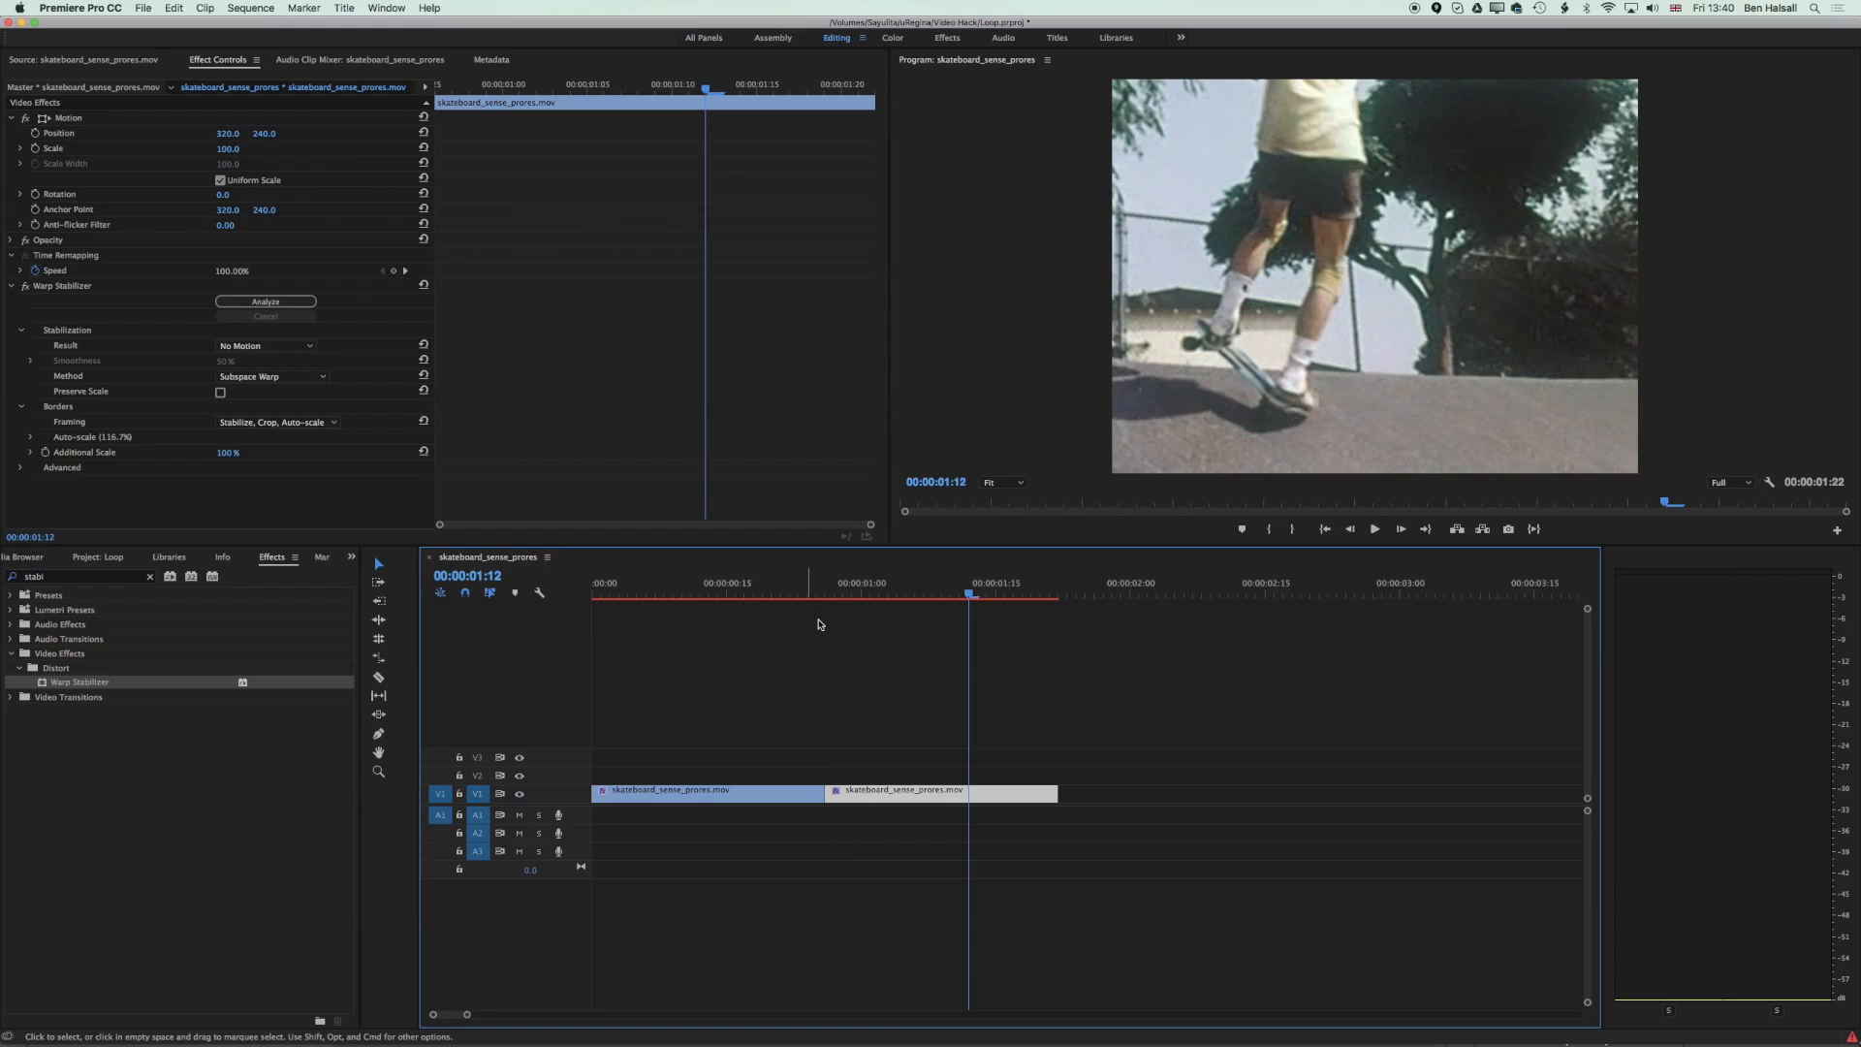
left_click_drag(969, 594, 620, 647)
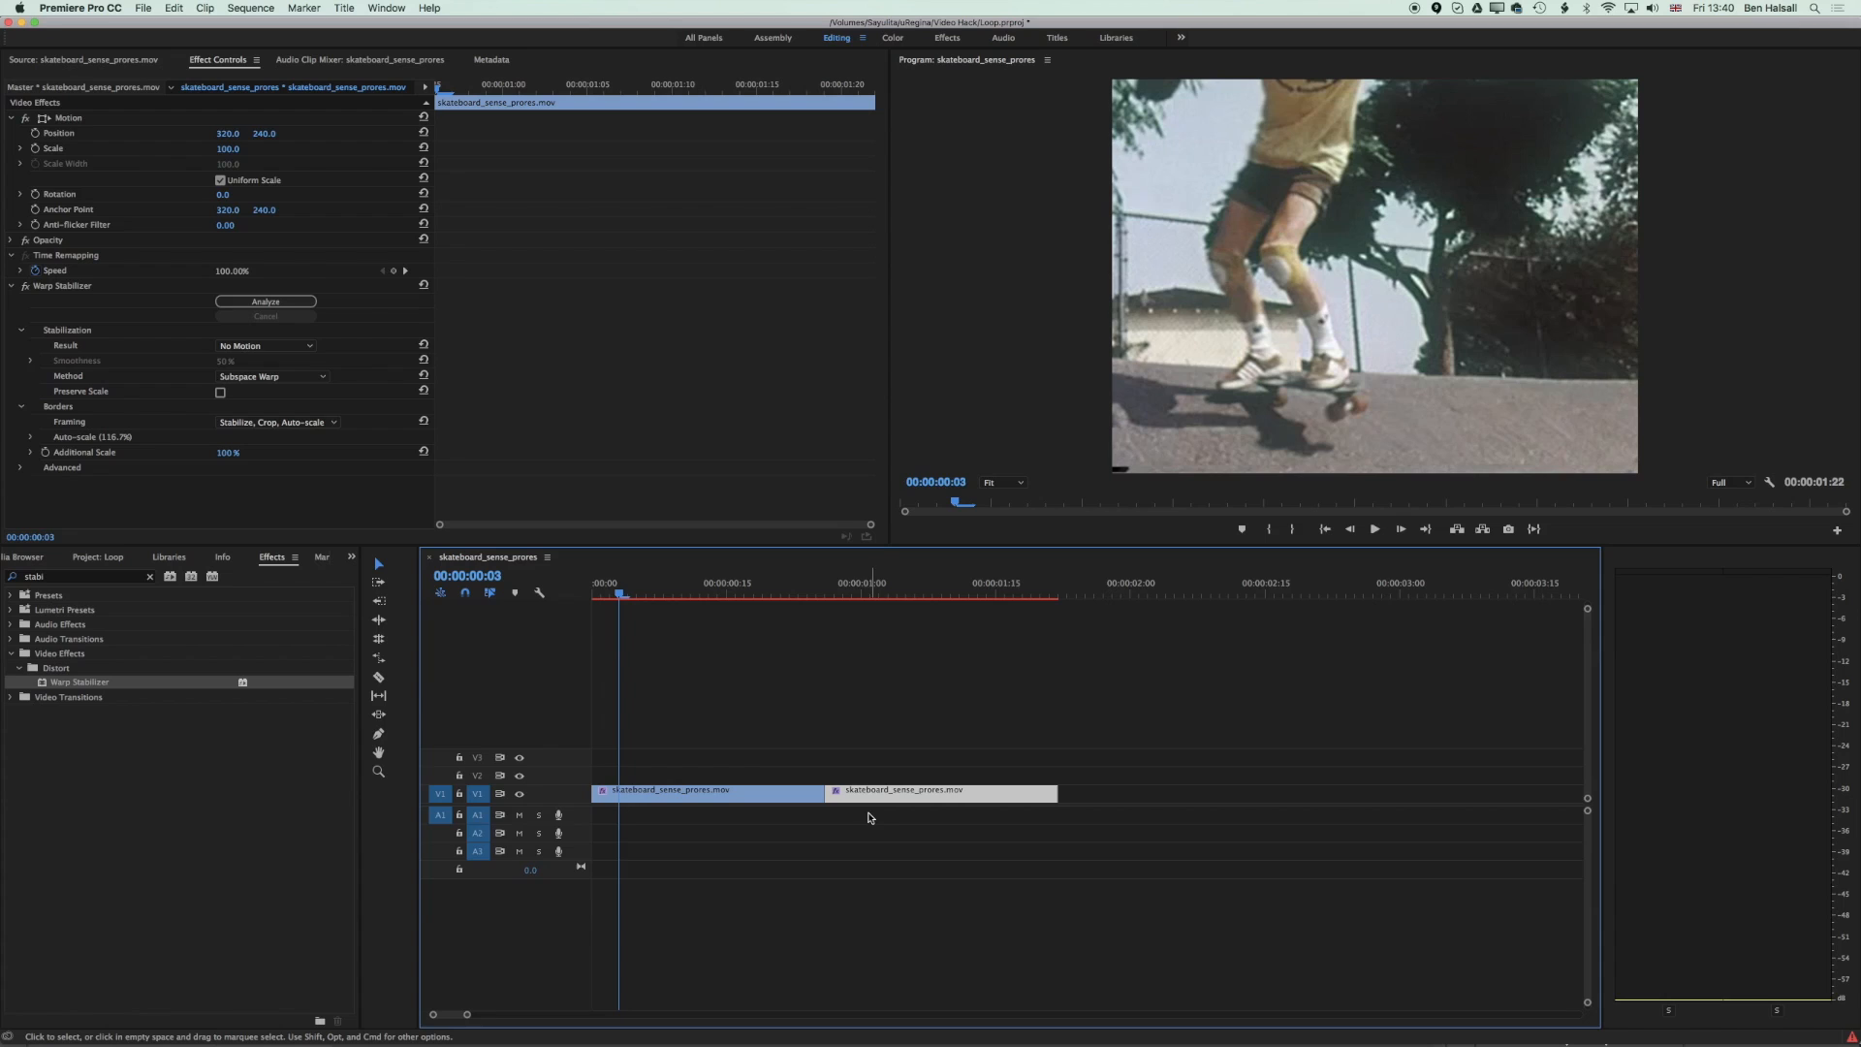
Step: Delete the second copy of the clip, leaving only the trimmed clip in the sequence
left_click(934, 738)
left_click(934, 794)
key("Delete")
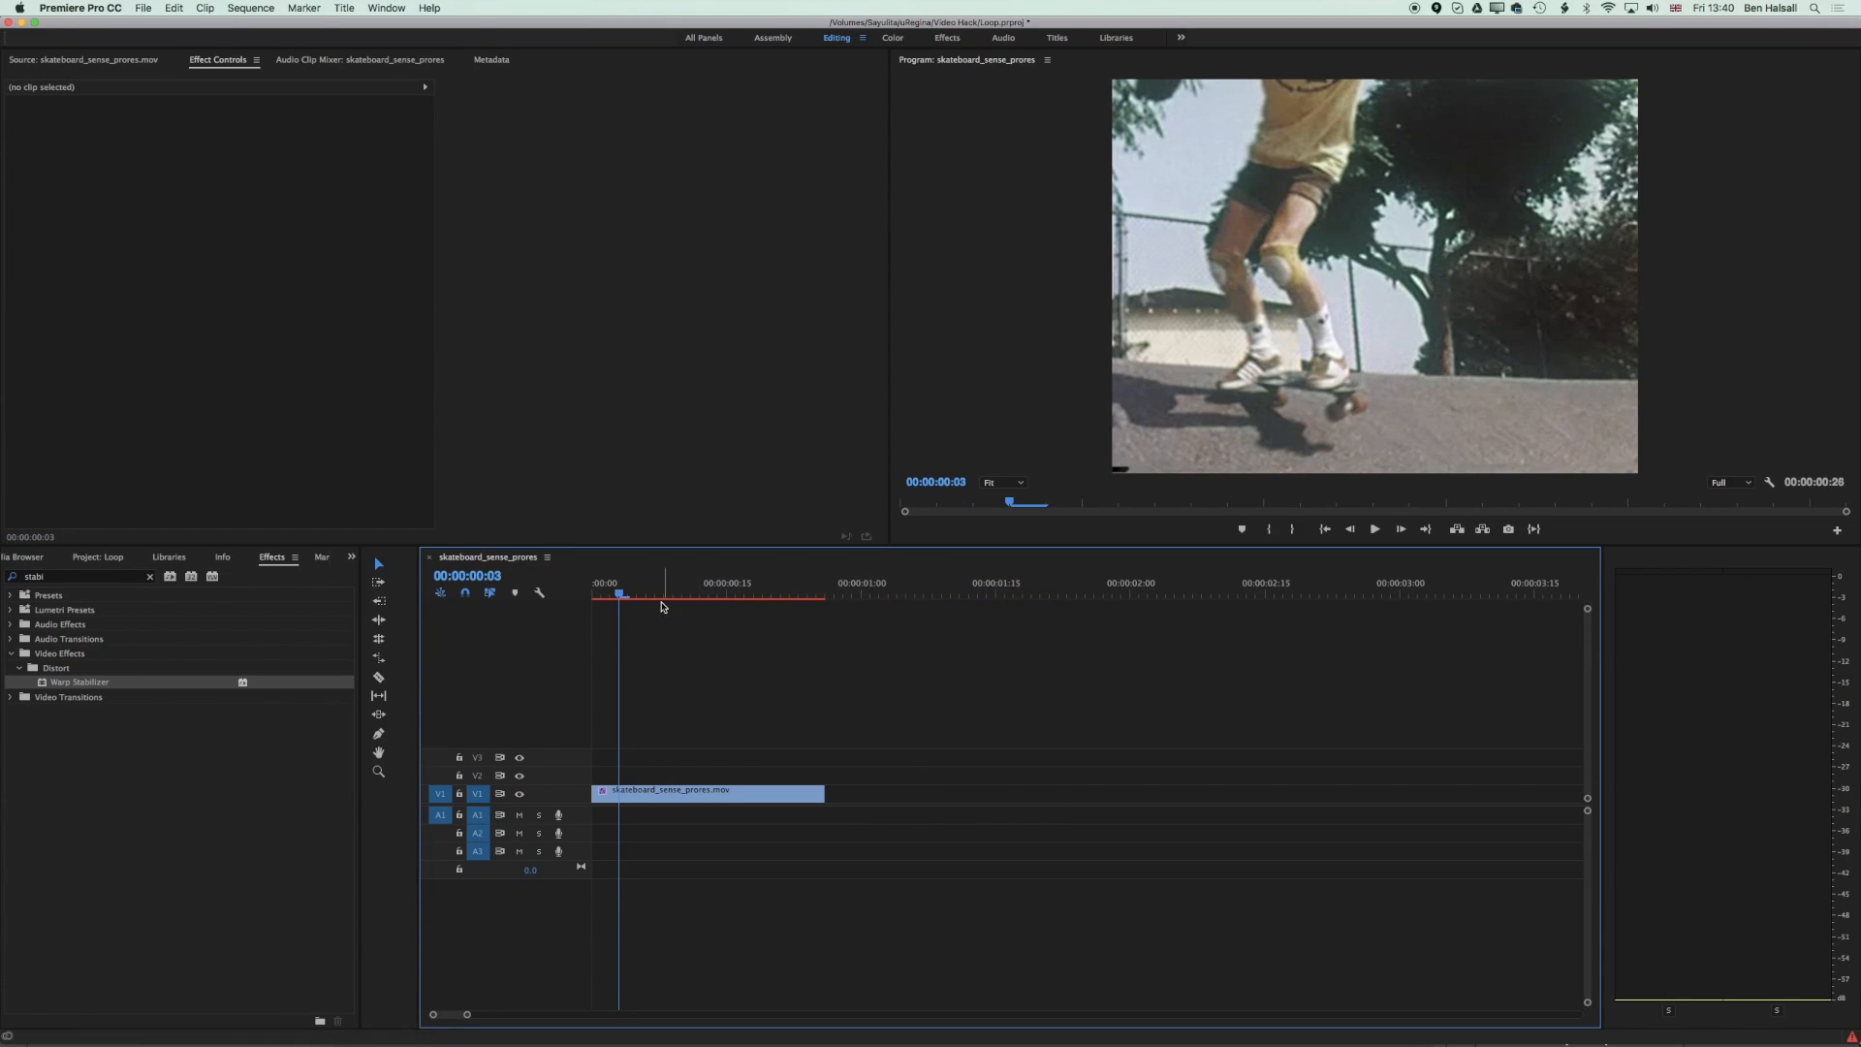
Step: Scrub through the remaining loop clip and open the media export settings for the sequence
mouse_move(622, 597)
left_mouse_down()
mouse_move(590, 598)
mouse_move(747, 597)
mouse_move(623, 597)
left_mouse_up()
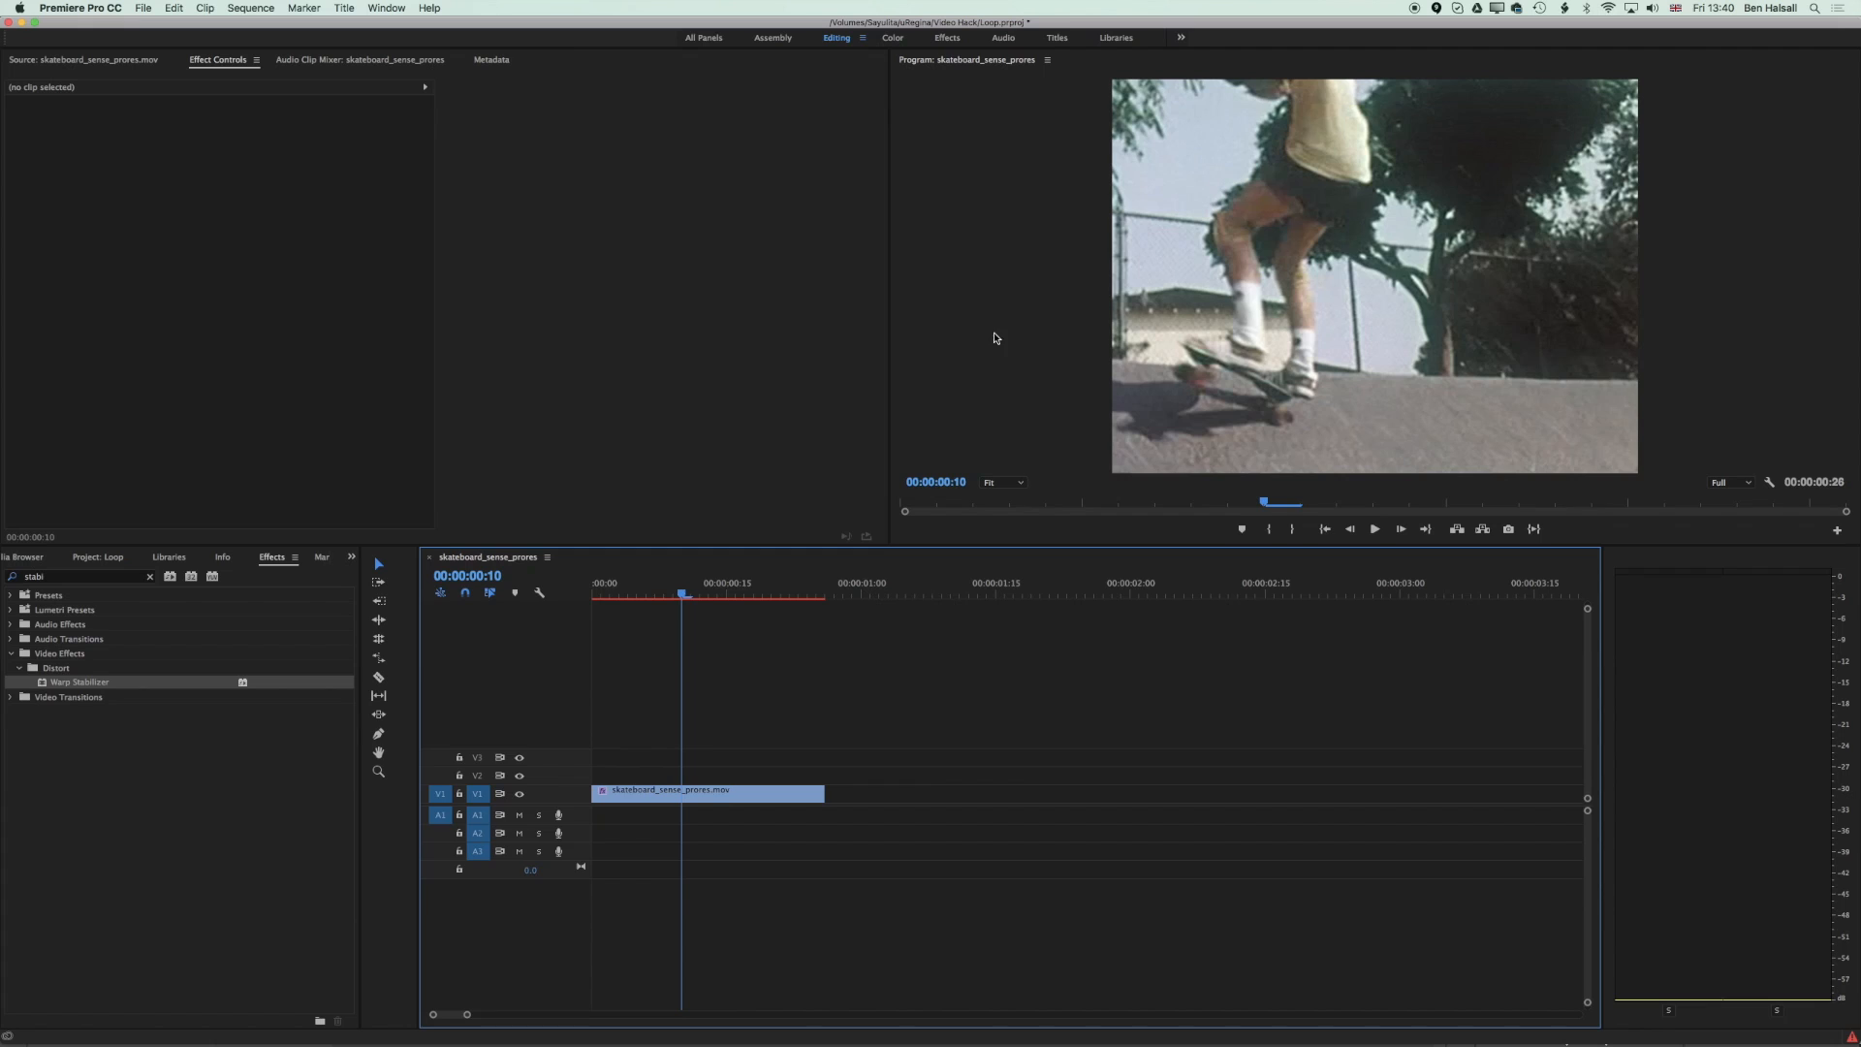
left_click(145, 8)
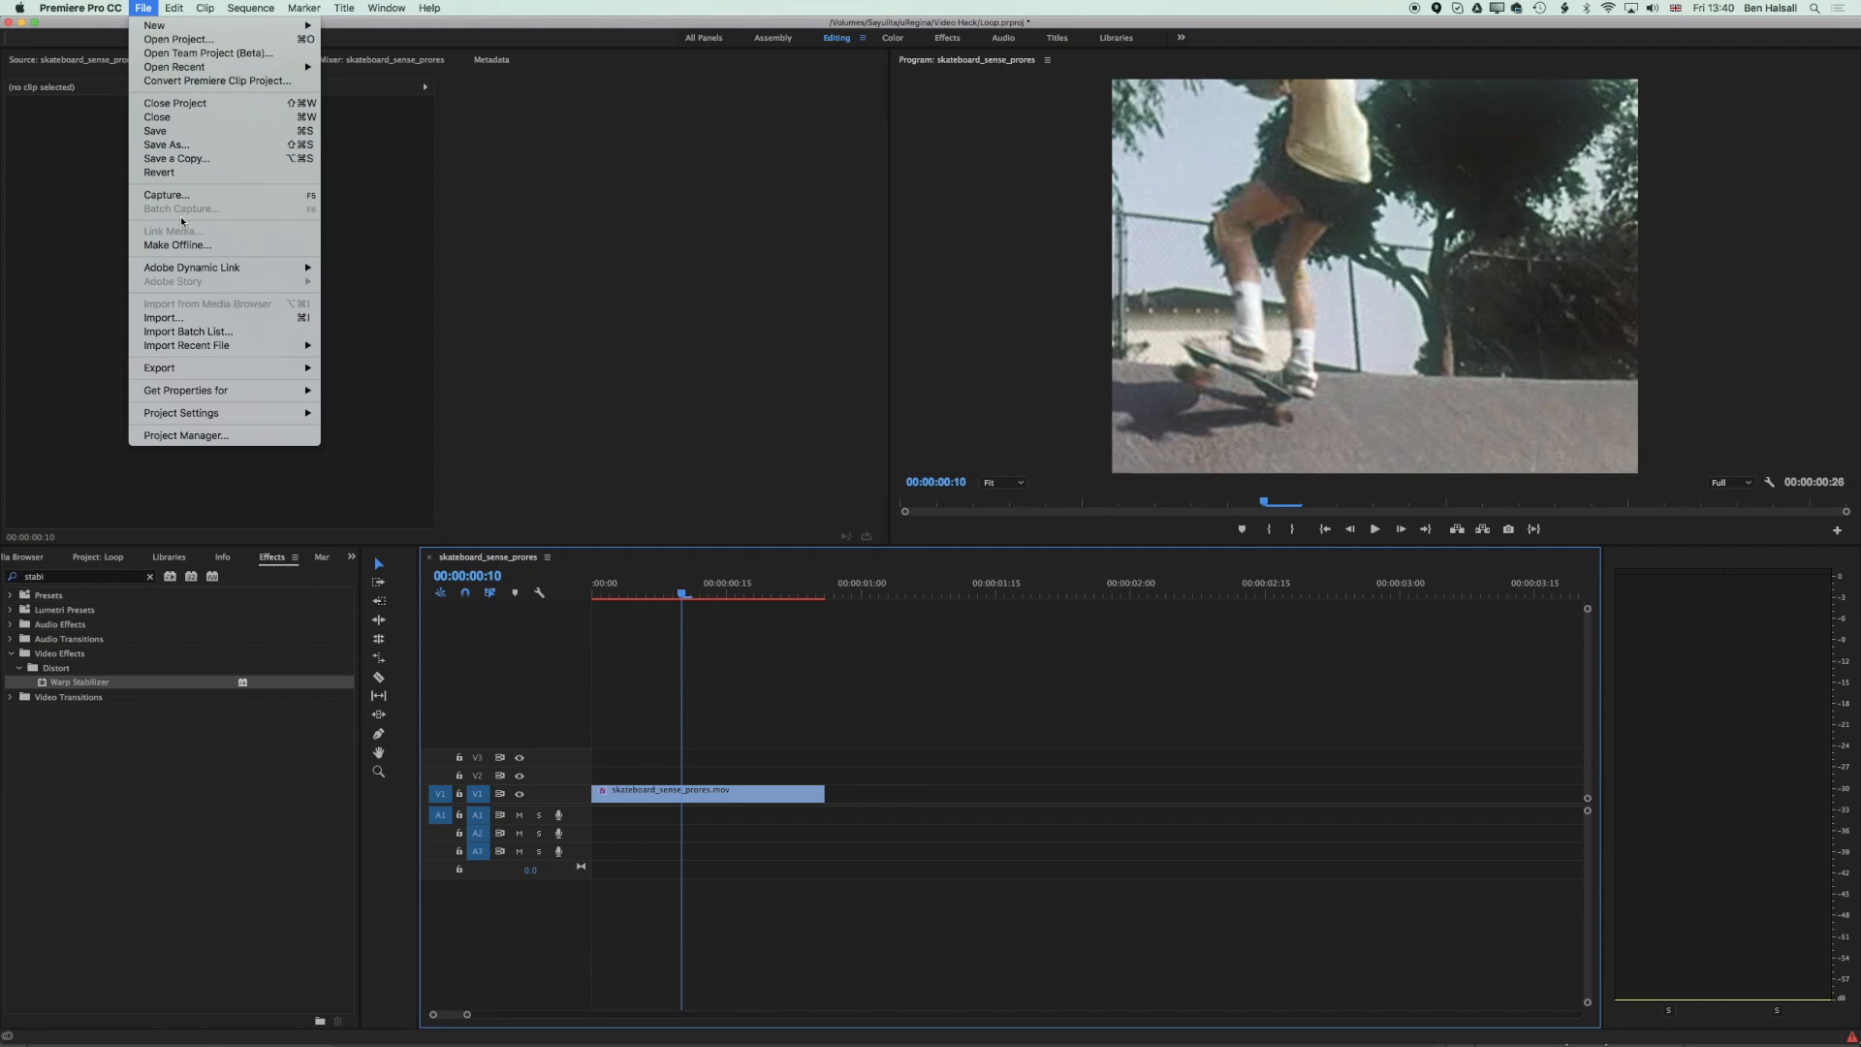
mouse_move(195, 369)
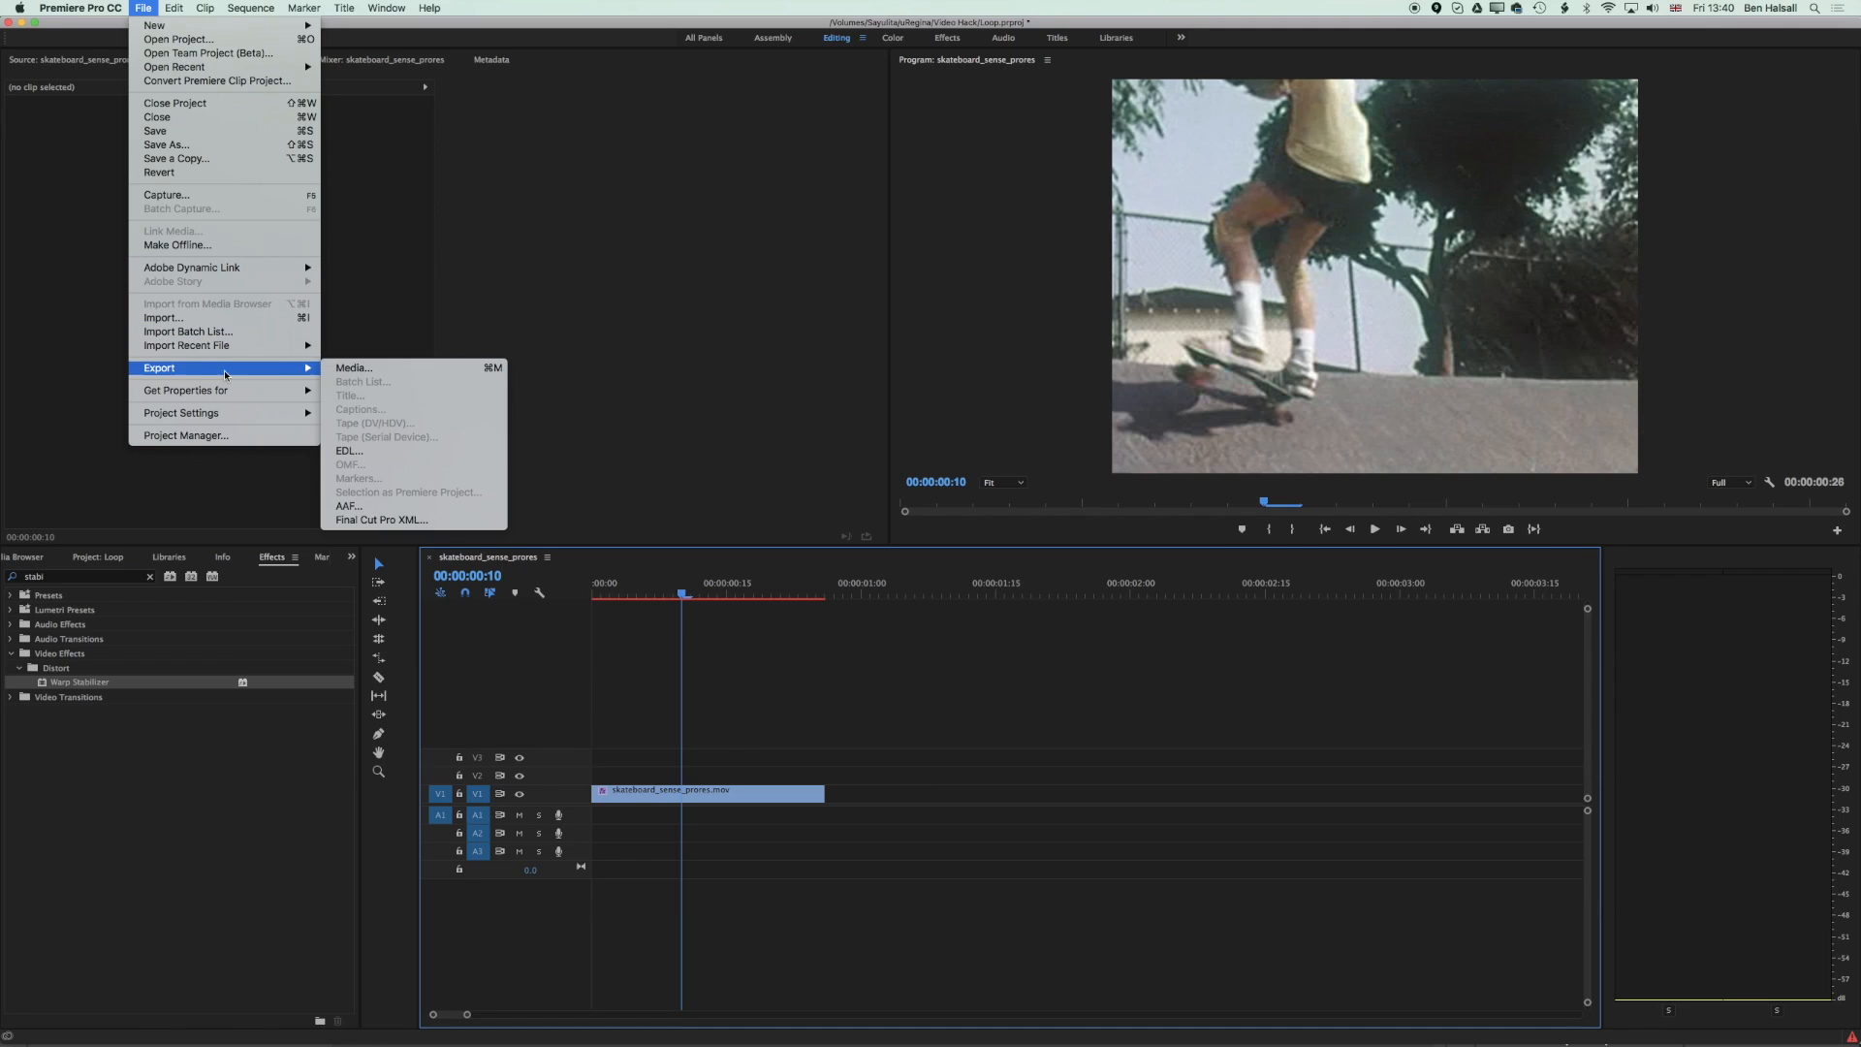
left_click(369, 371)
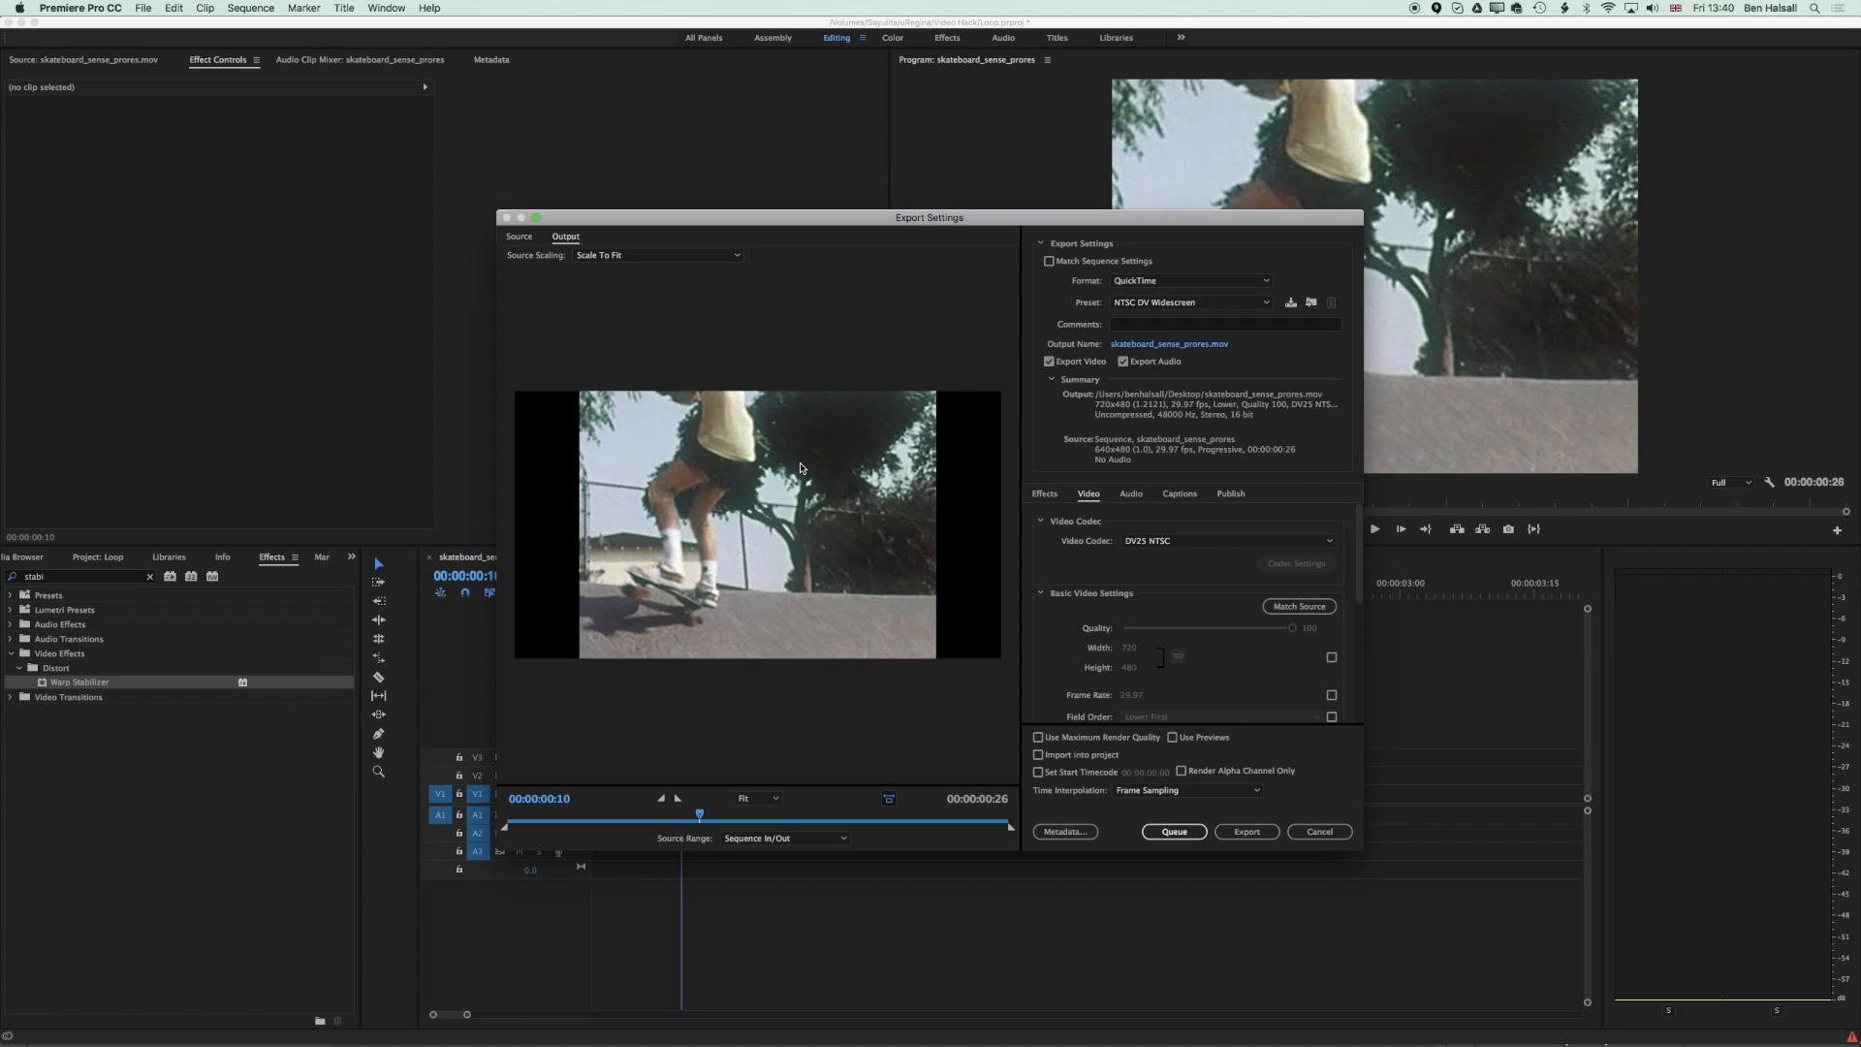
Step: Export the sequence in H.264 format to the Desktop as skateboard_sense_prores.mp4
left_click(1169, 287)
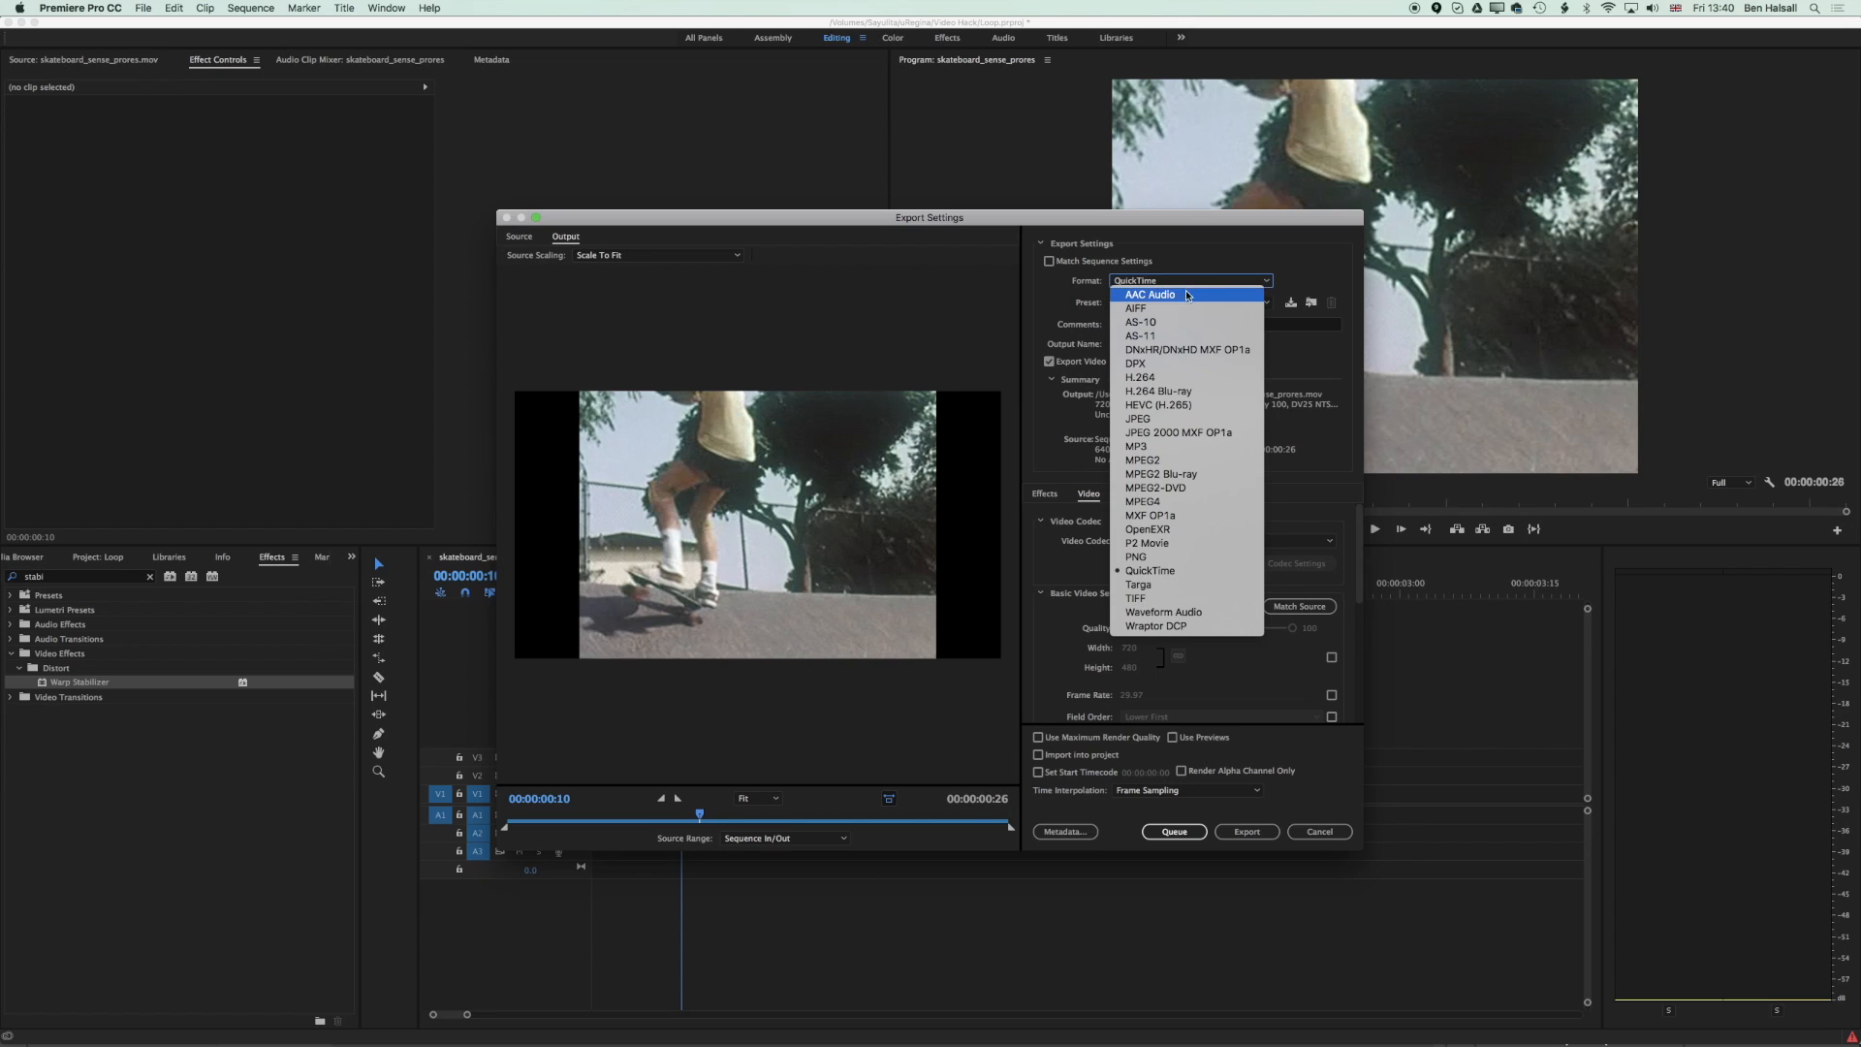
left_click(1186, 381)
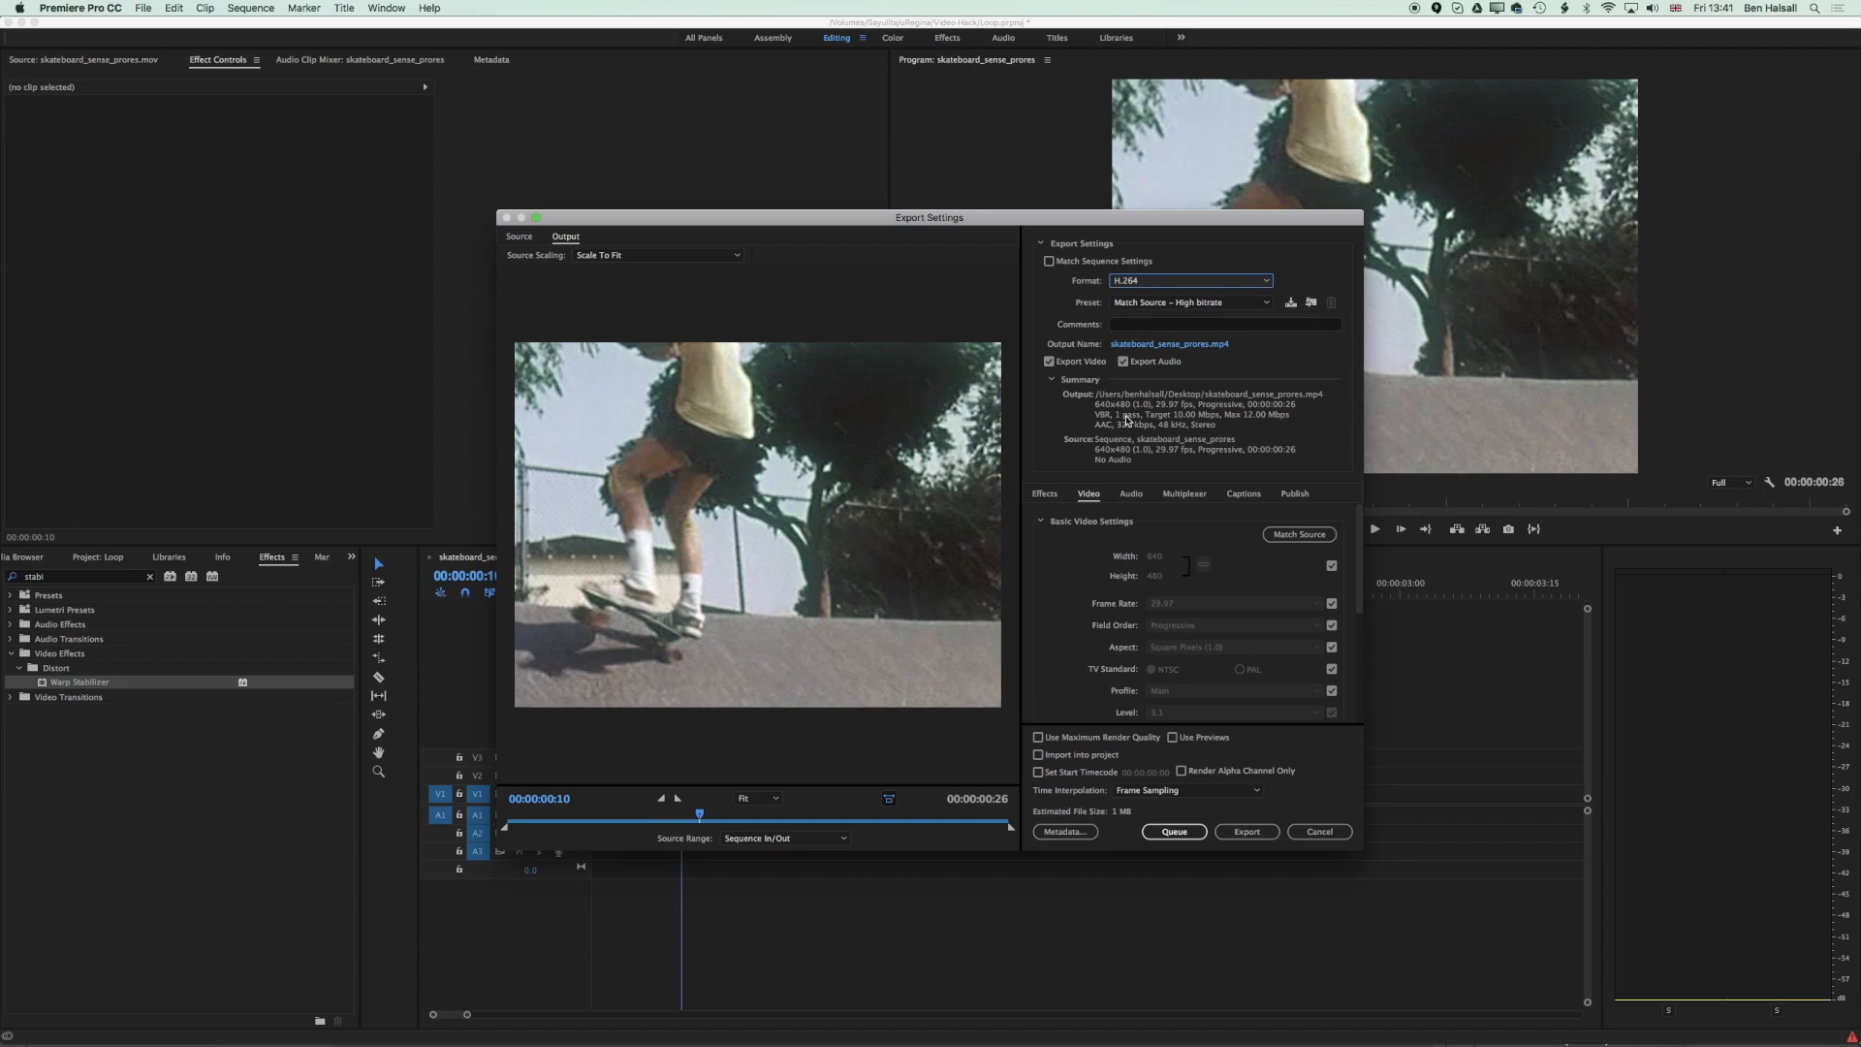
left_click(1173, 282)
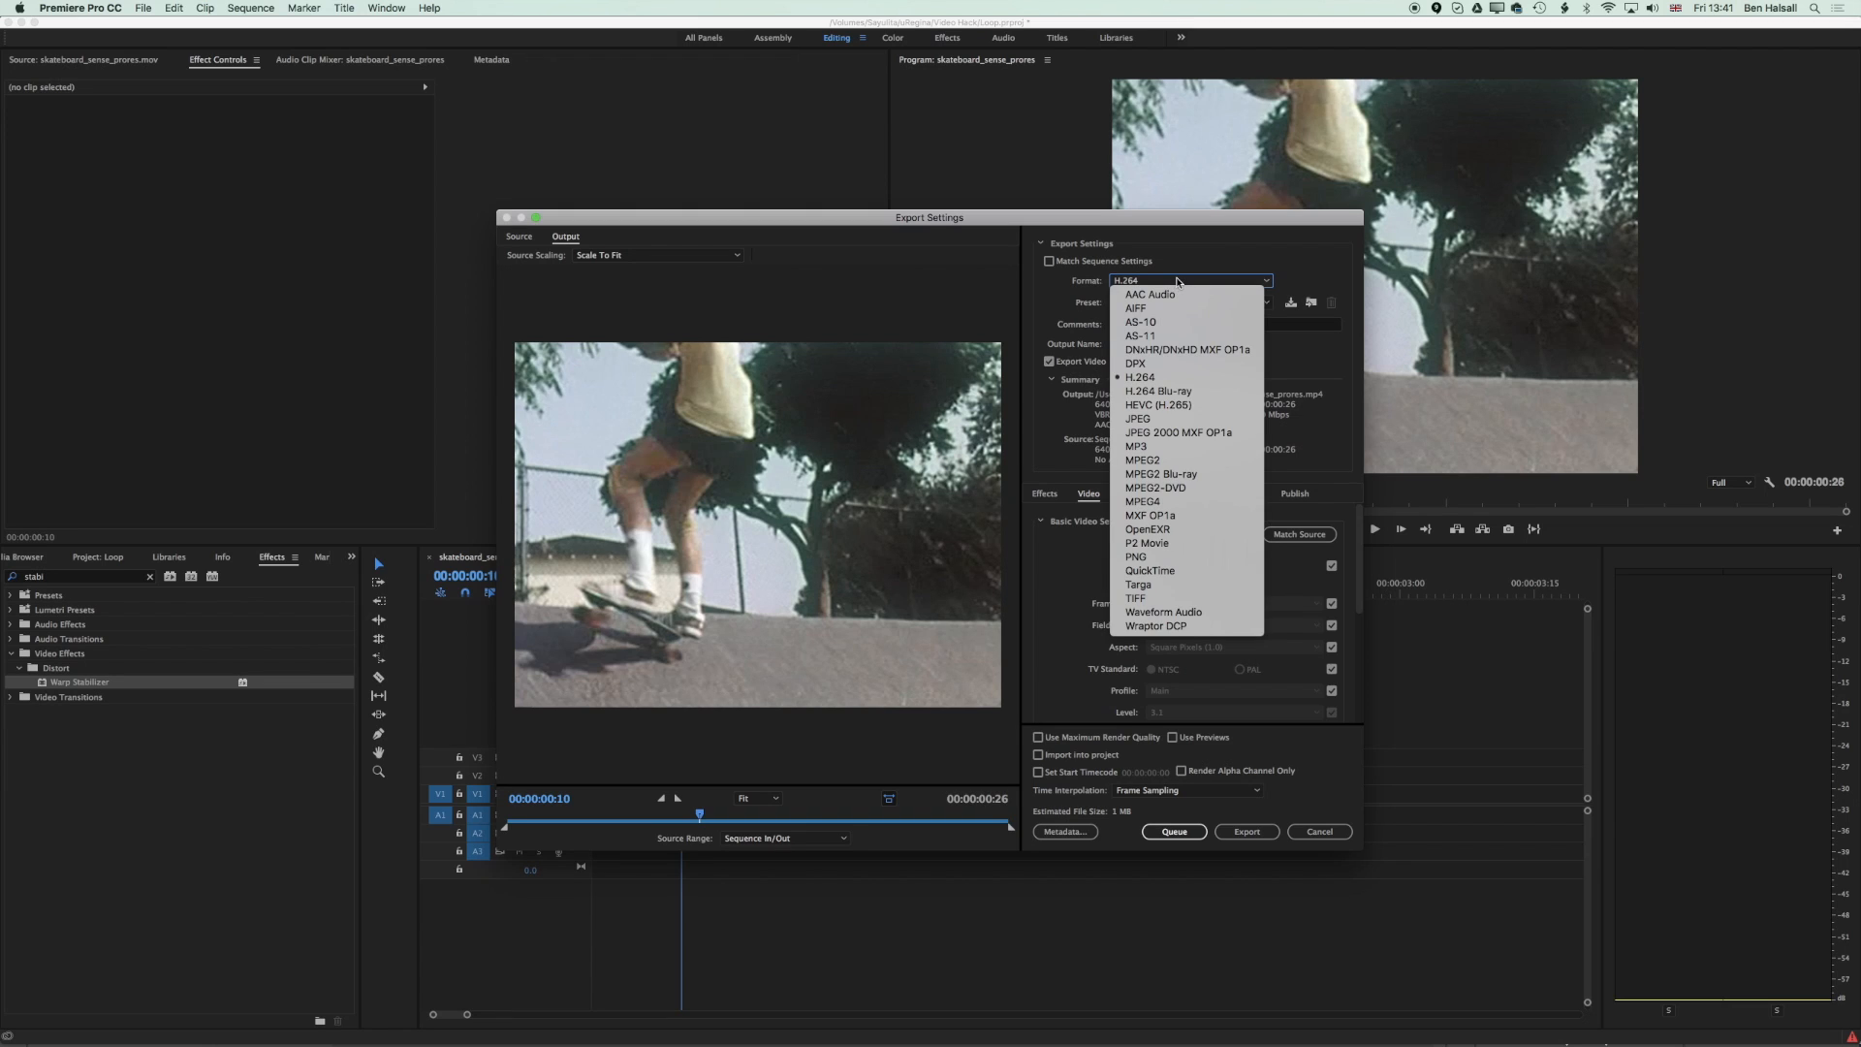
left_click(1217, 256)
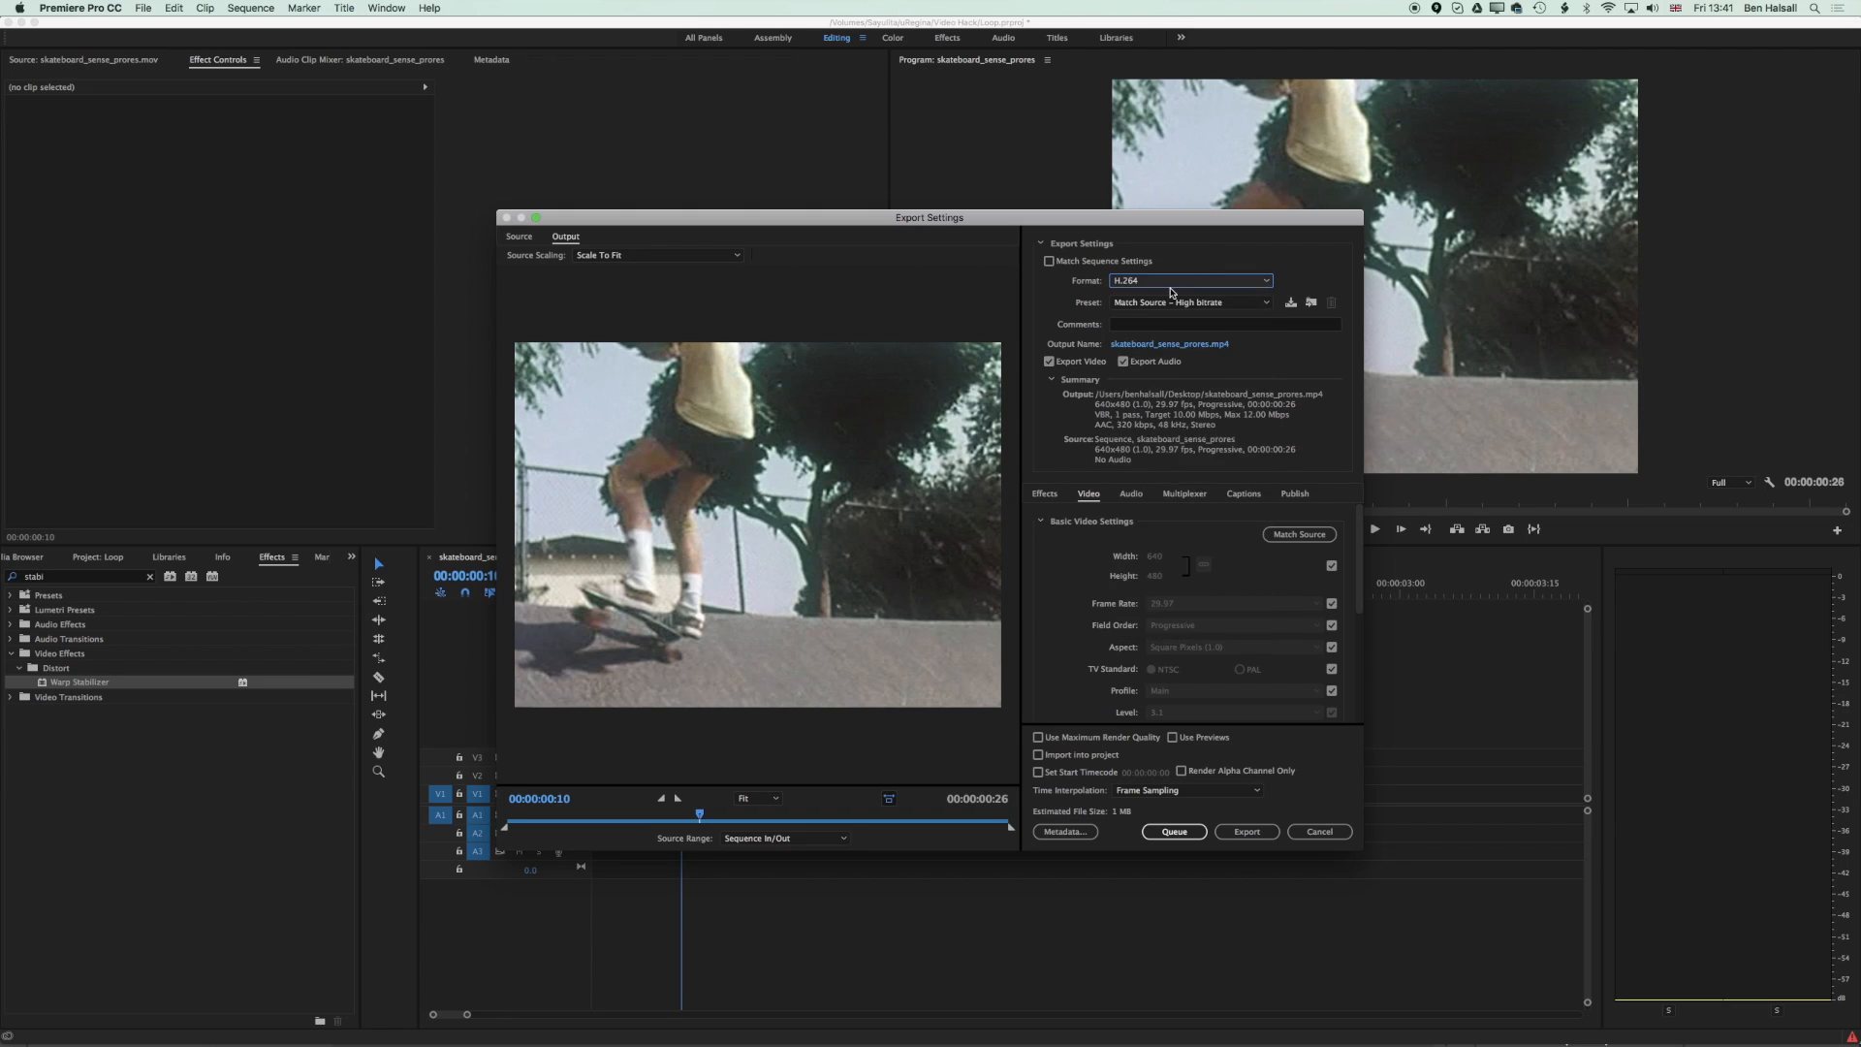
left_click(1157, 347)
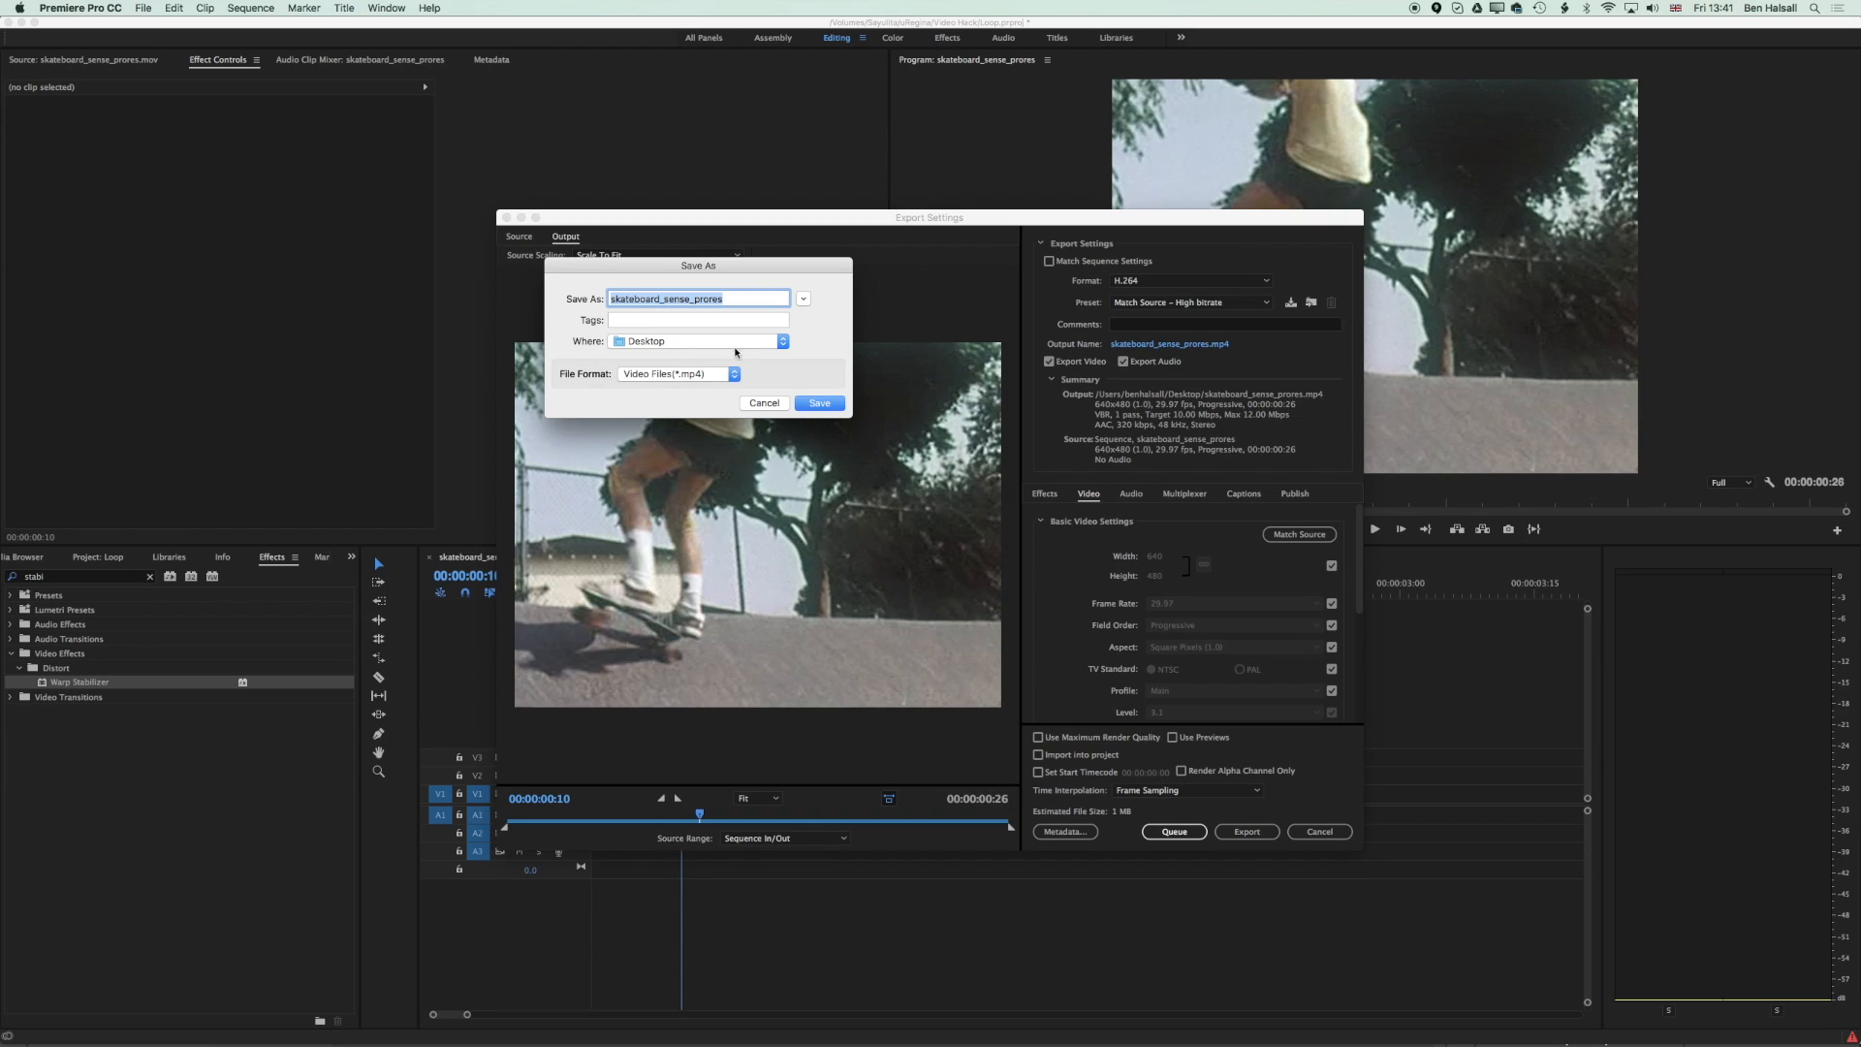
left_click(822, 401)
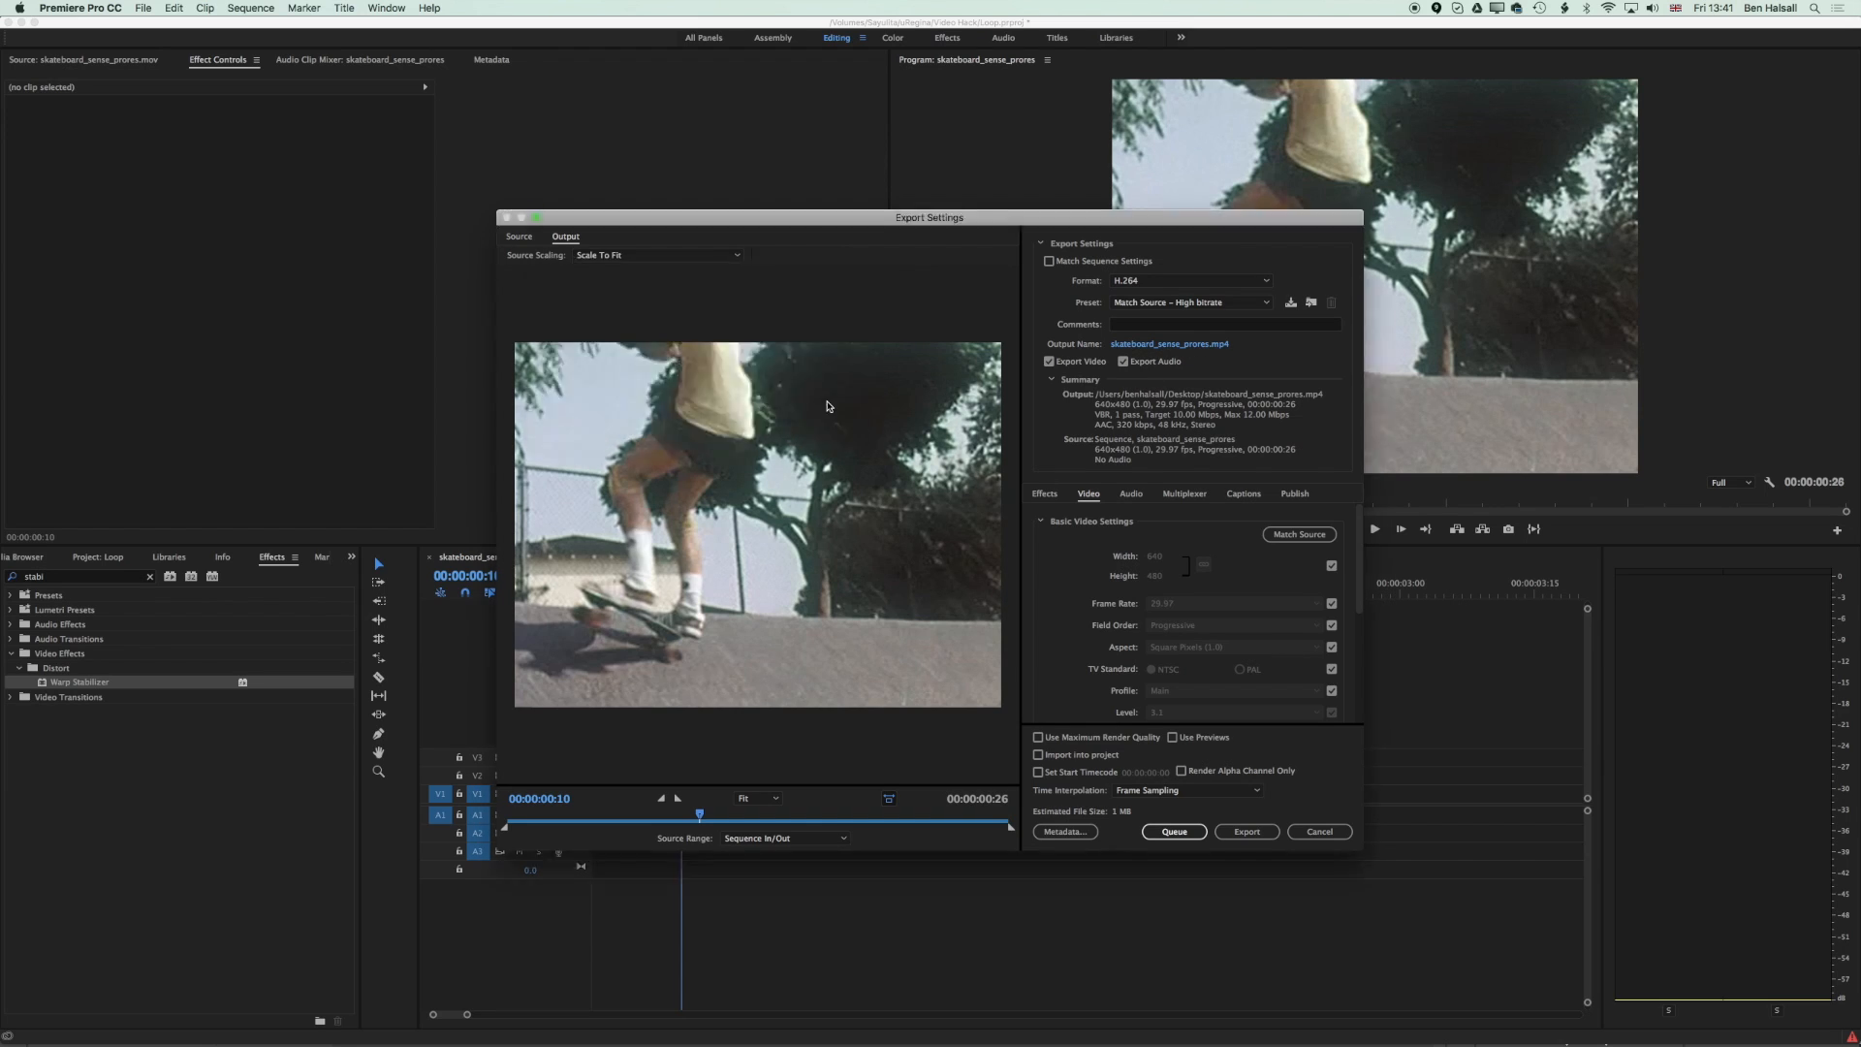
left_click(1257, 835)
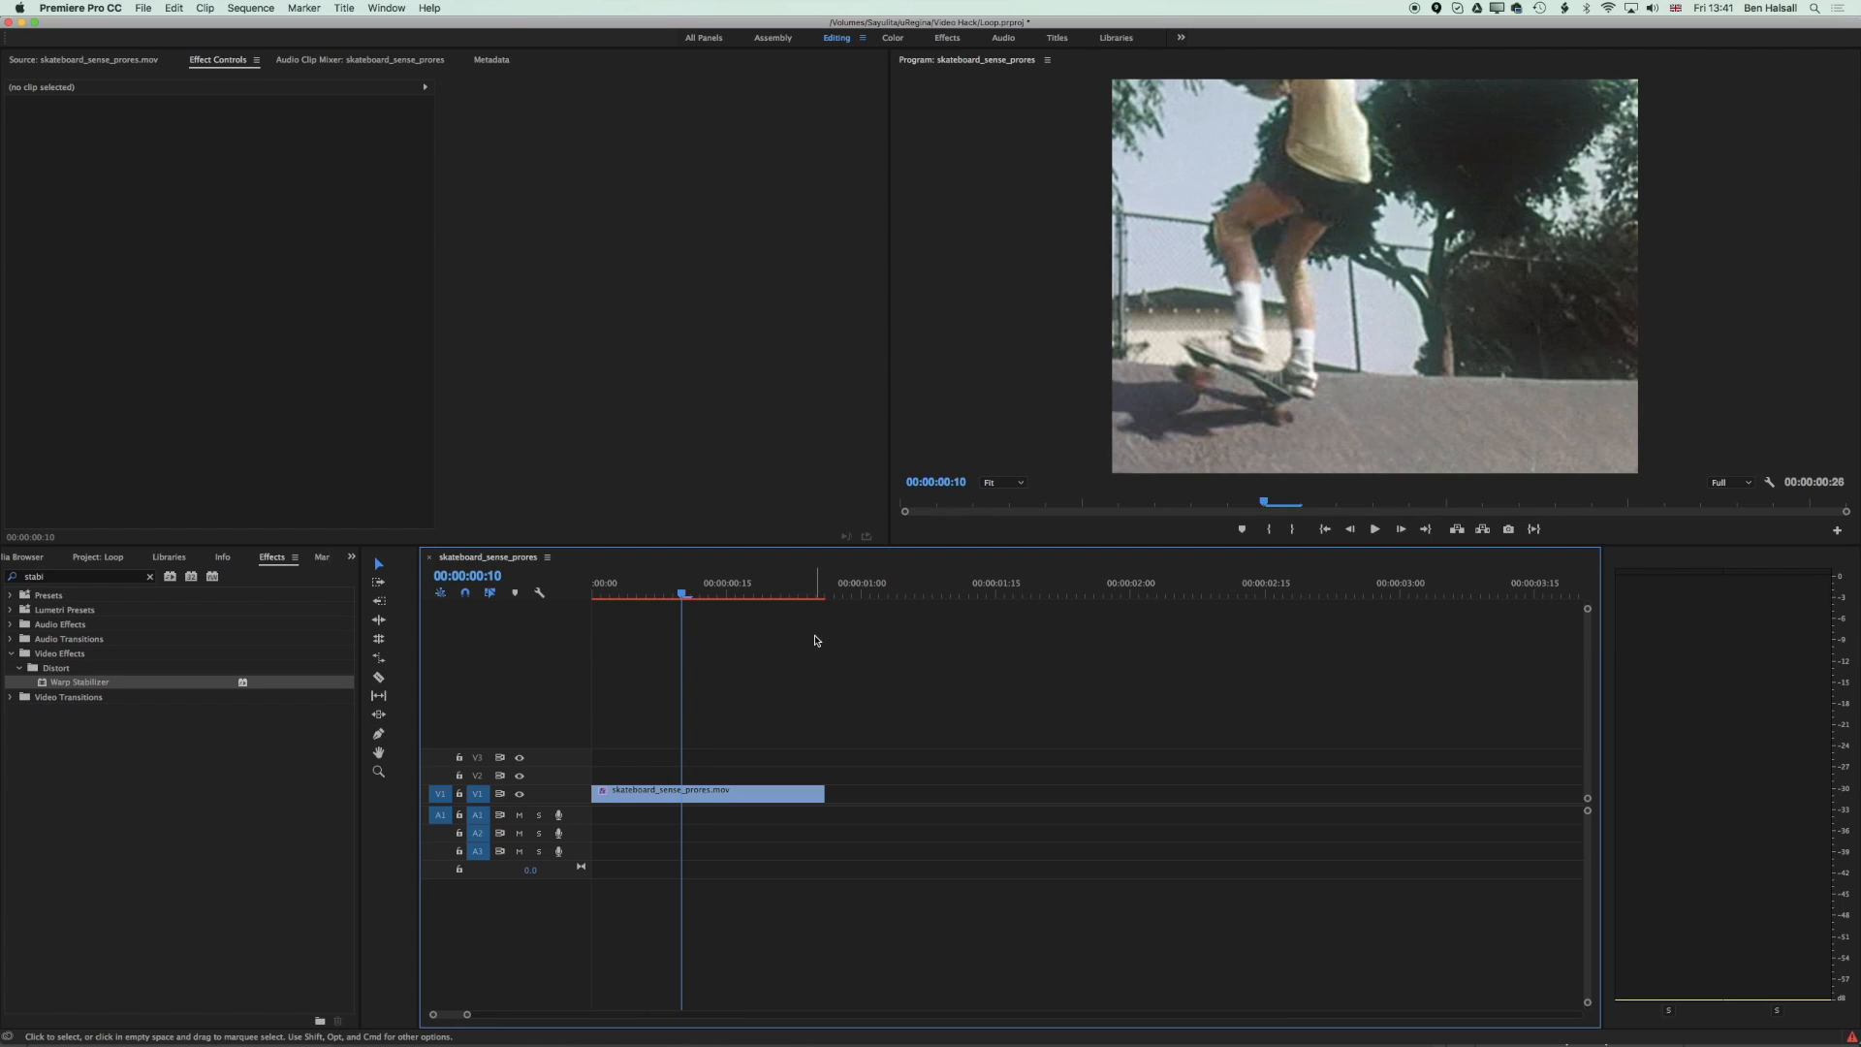
Step: Switch to Photoshop and open skateboard_sense_prores.mp4 from the Desktop, sorting the files by date modified to find it
key("super+Tab")
key("super+Tab")
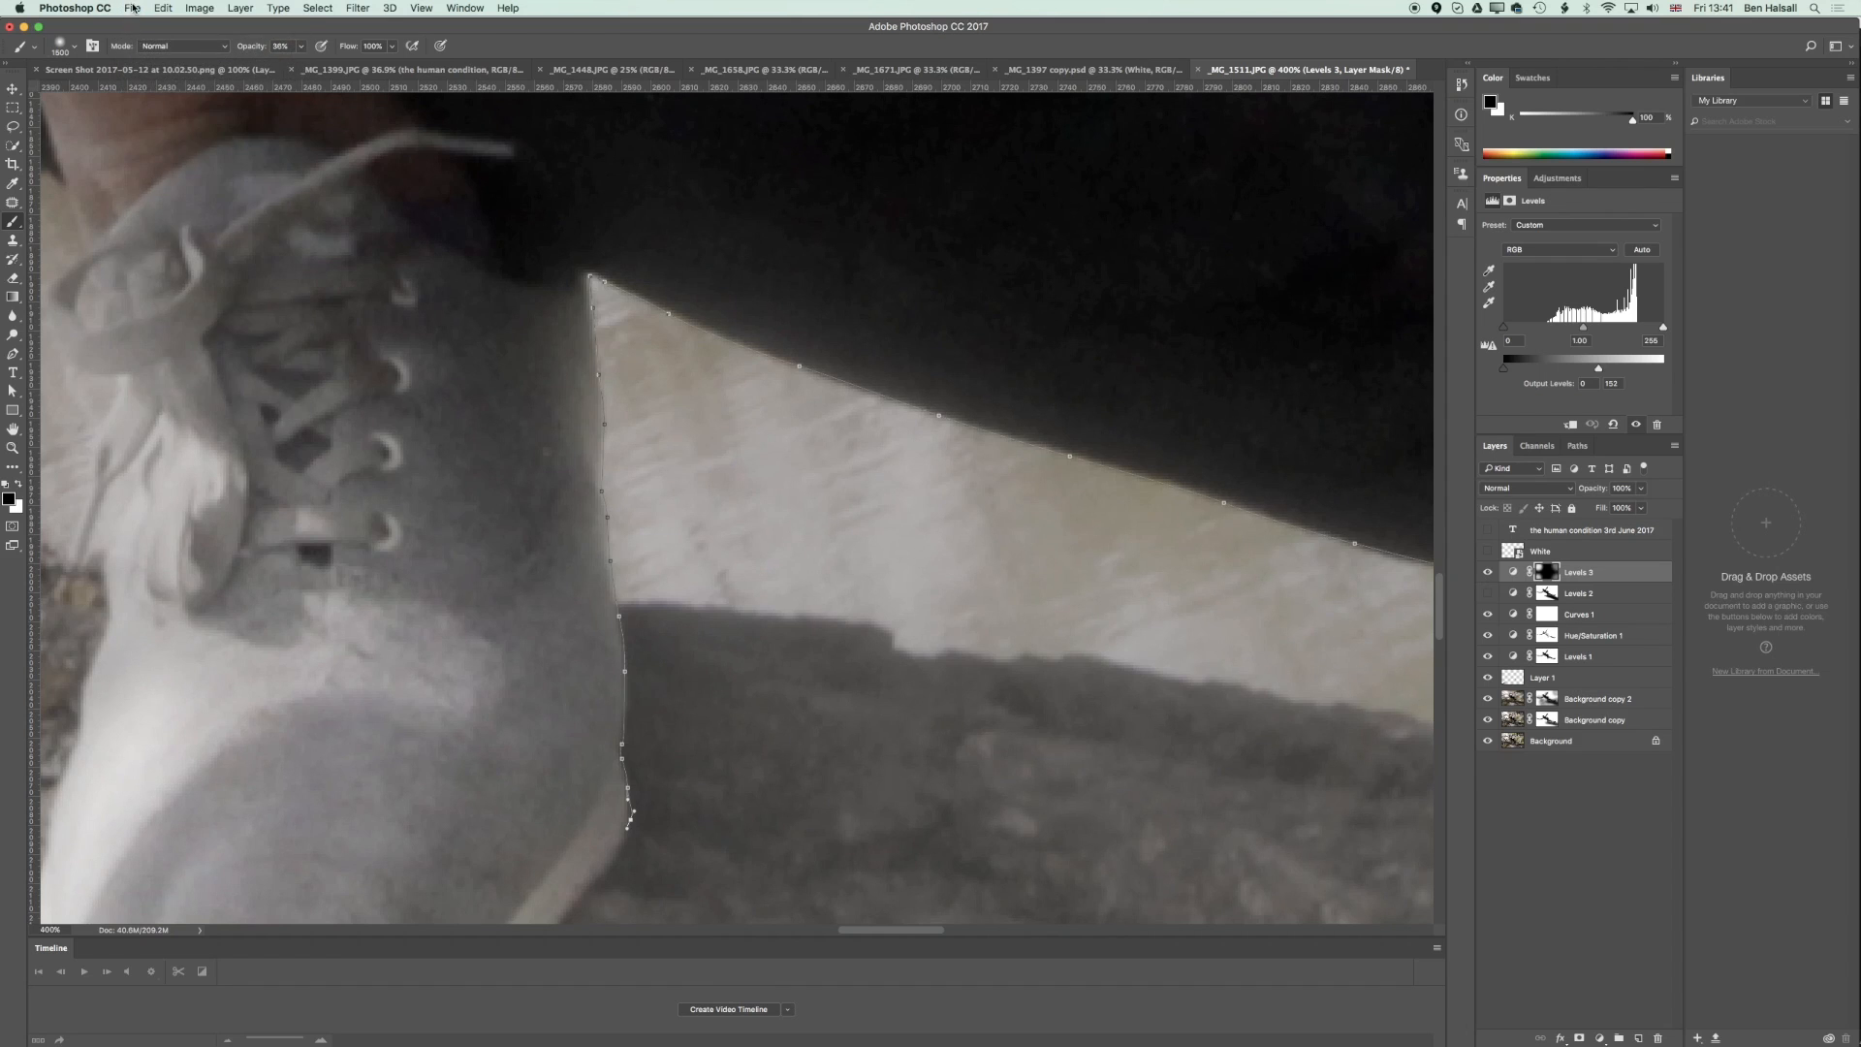
left_click(130, 10)
left_click(141, 40)
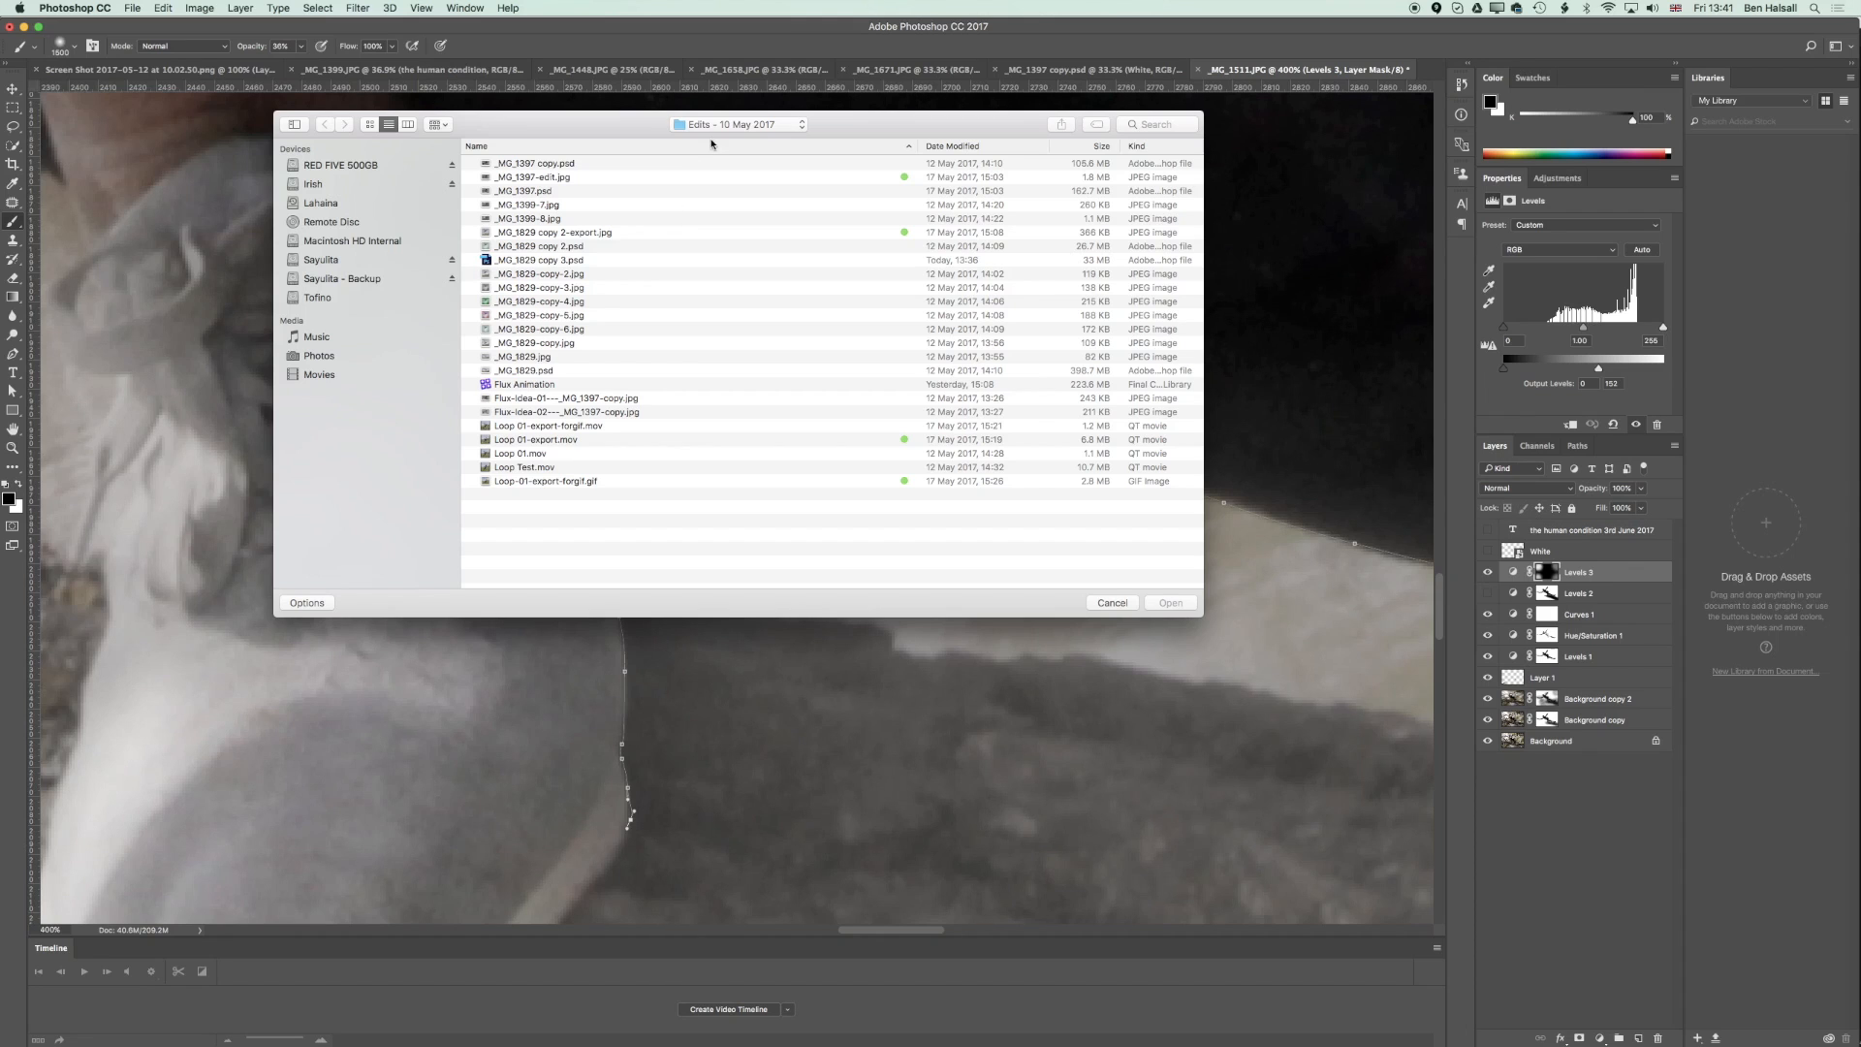
key("super+shift+d")
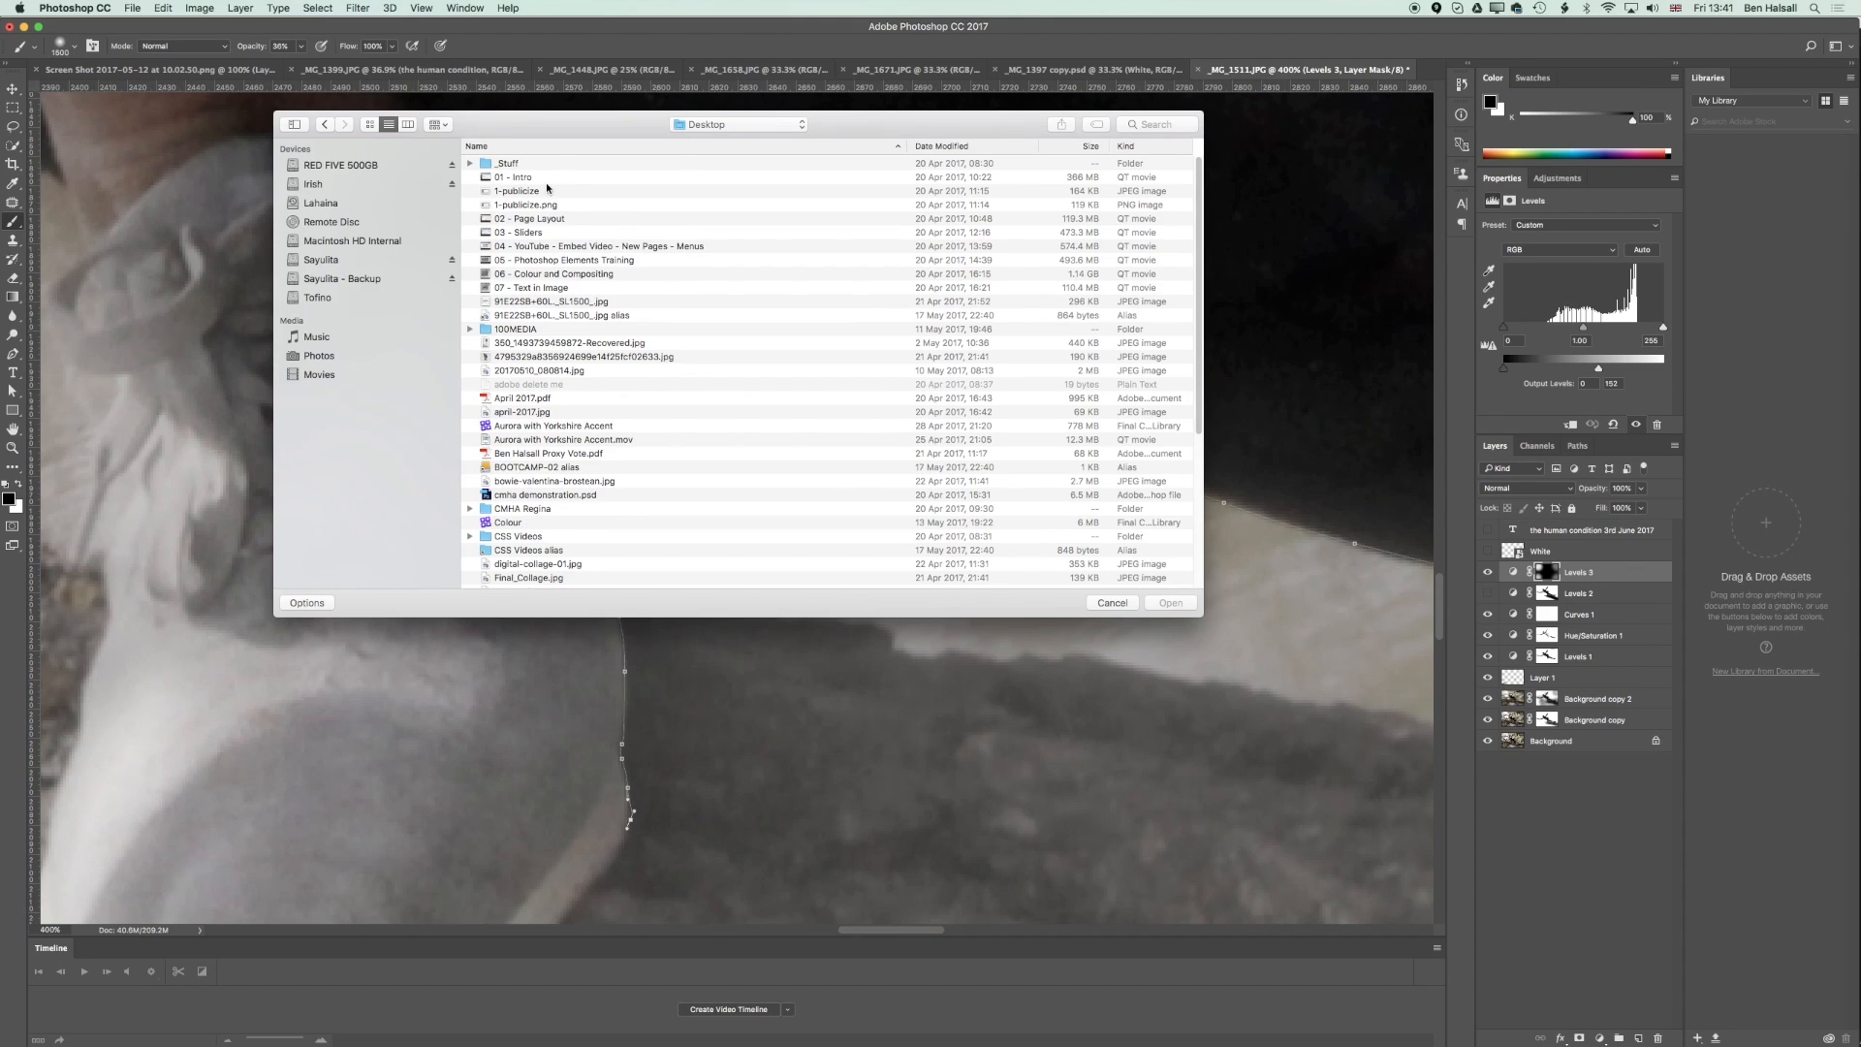
left_click(915, 147)
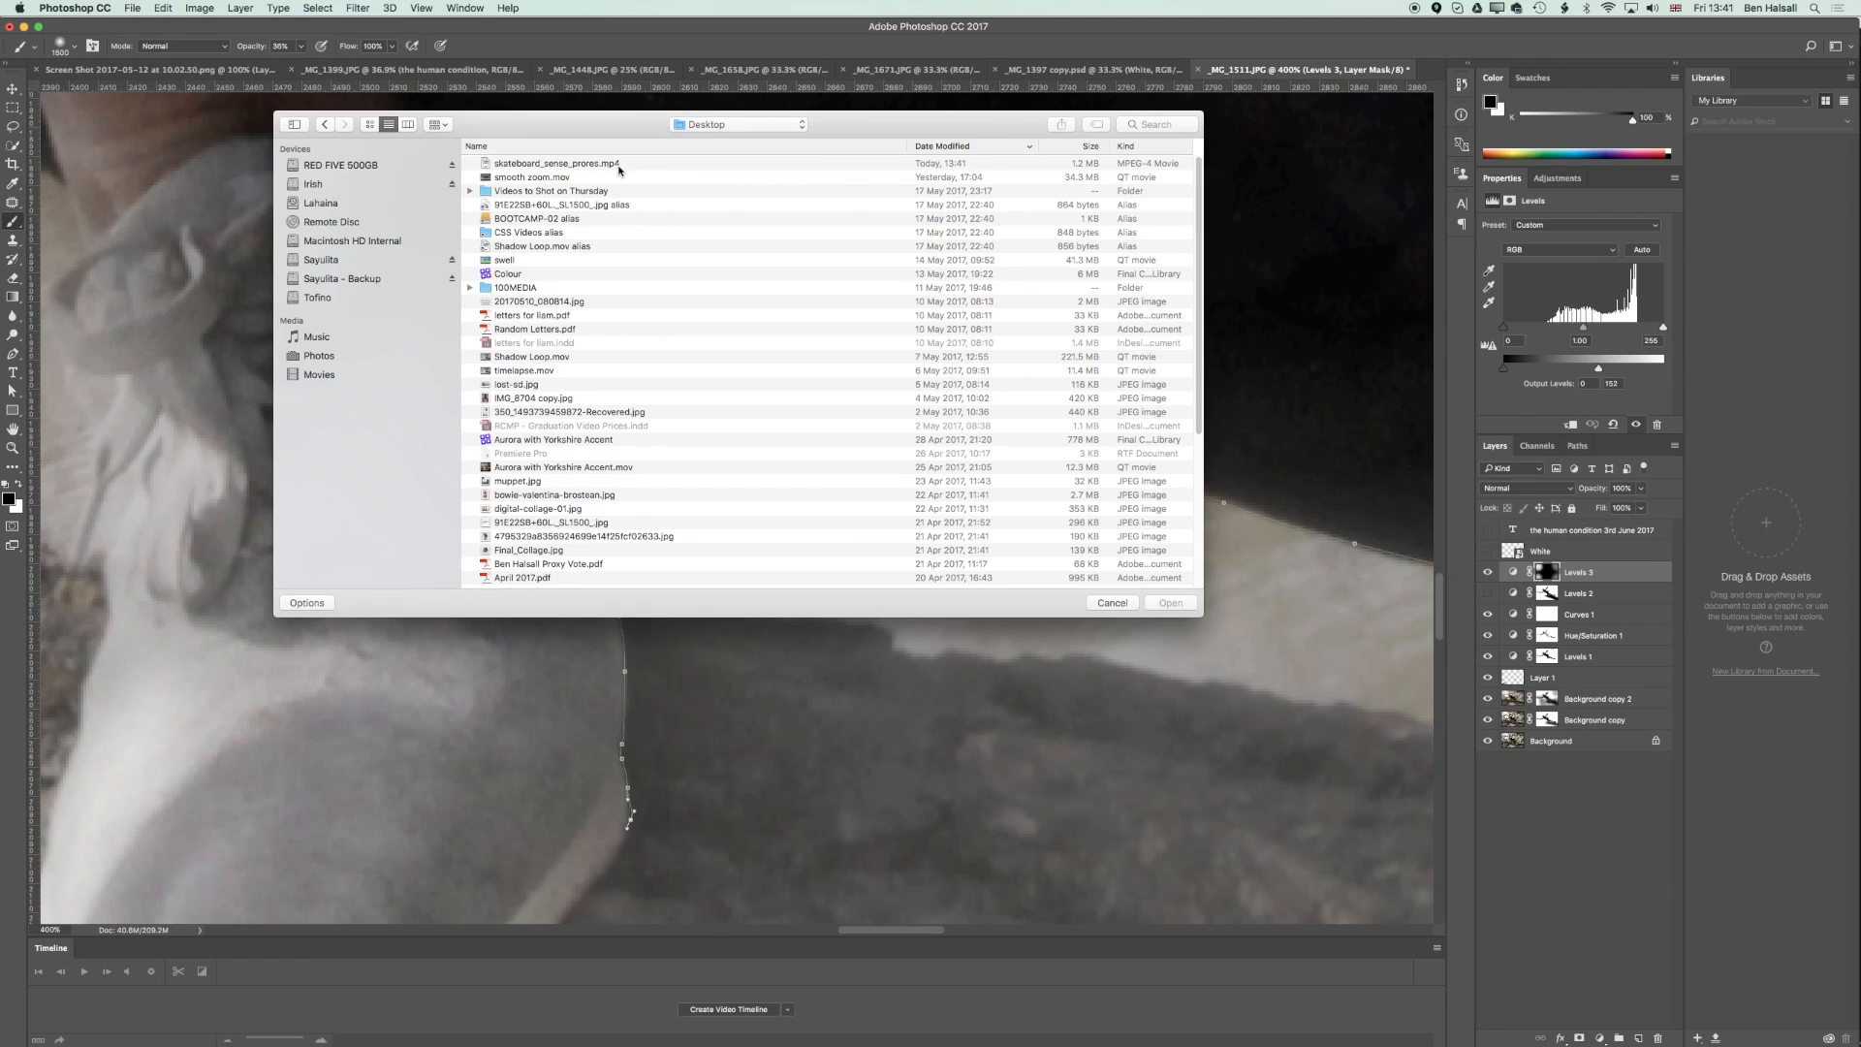
left_click(710, 165)
left_click(1158, 610)
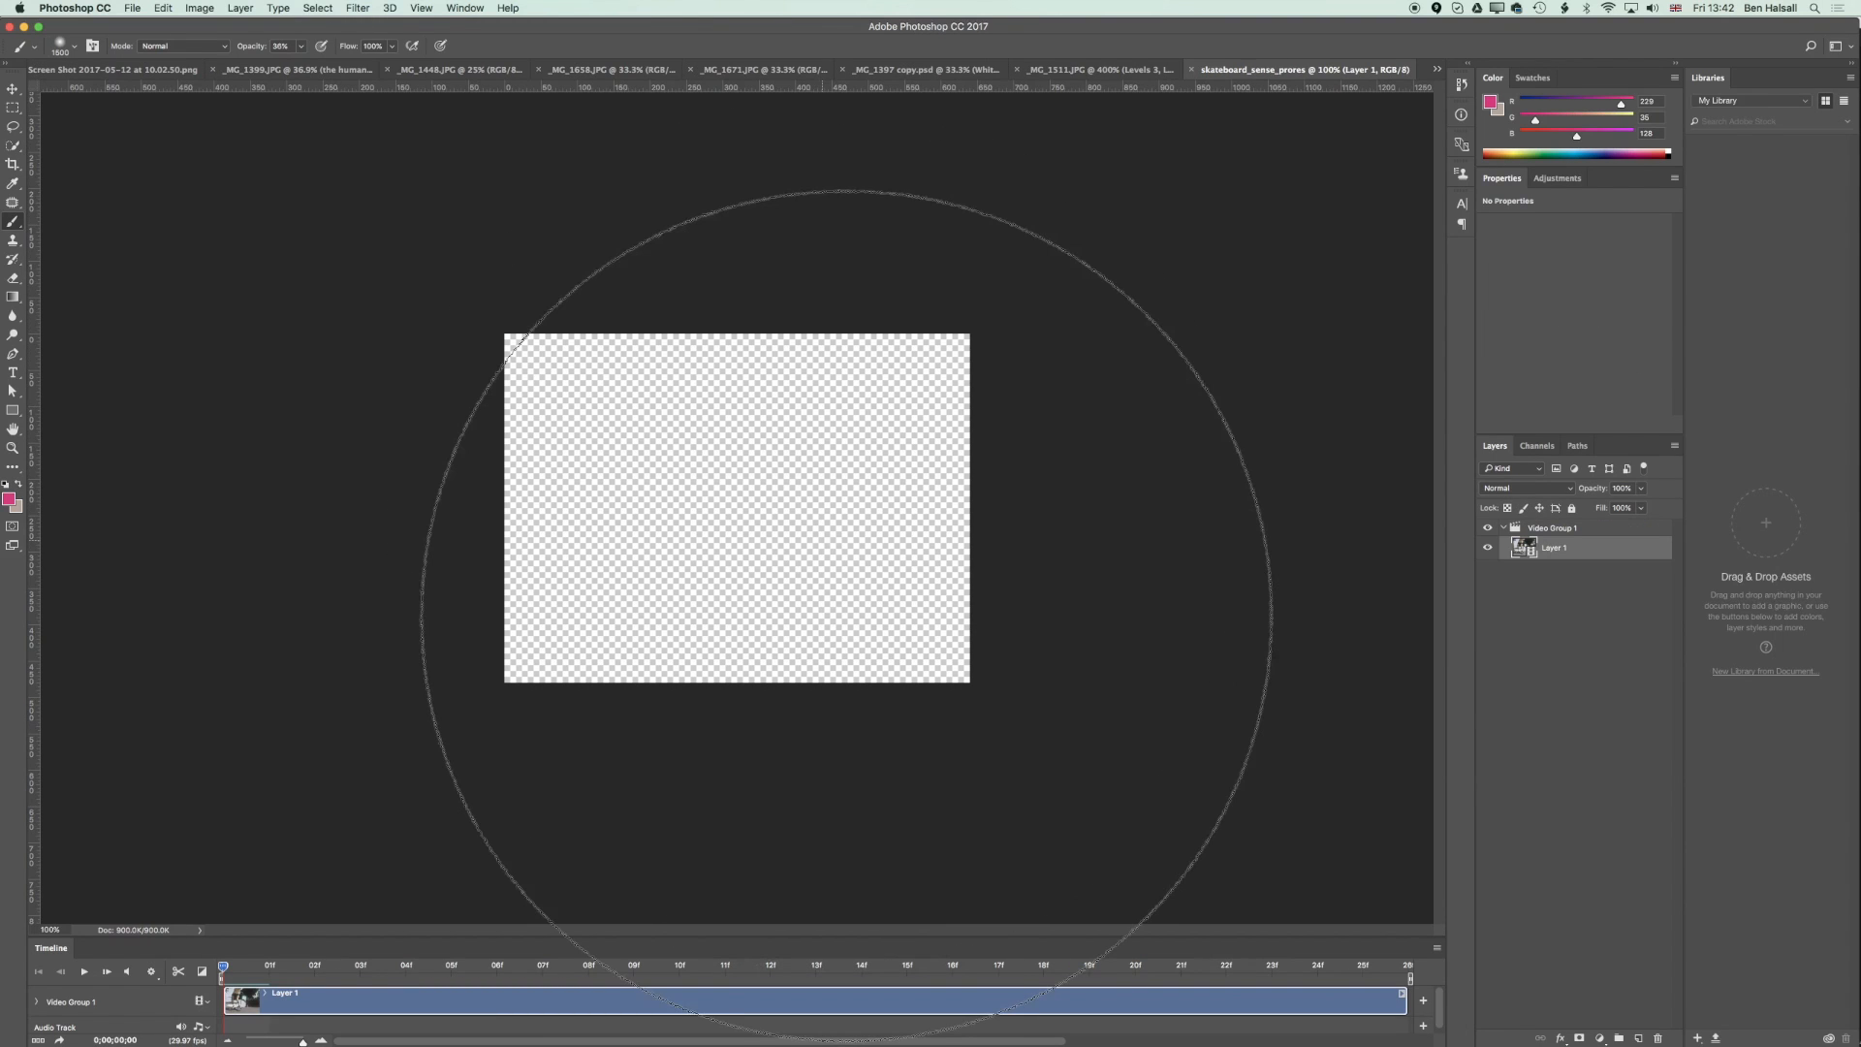
Step: Switch to the Move tool and play the skateboard clip in the timeline
left_click(13, 90)
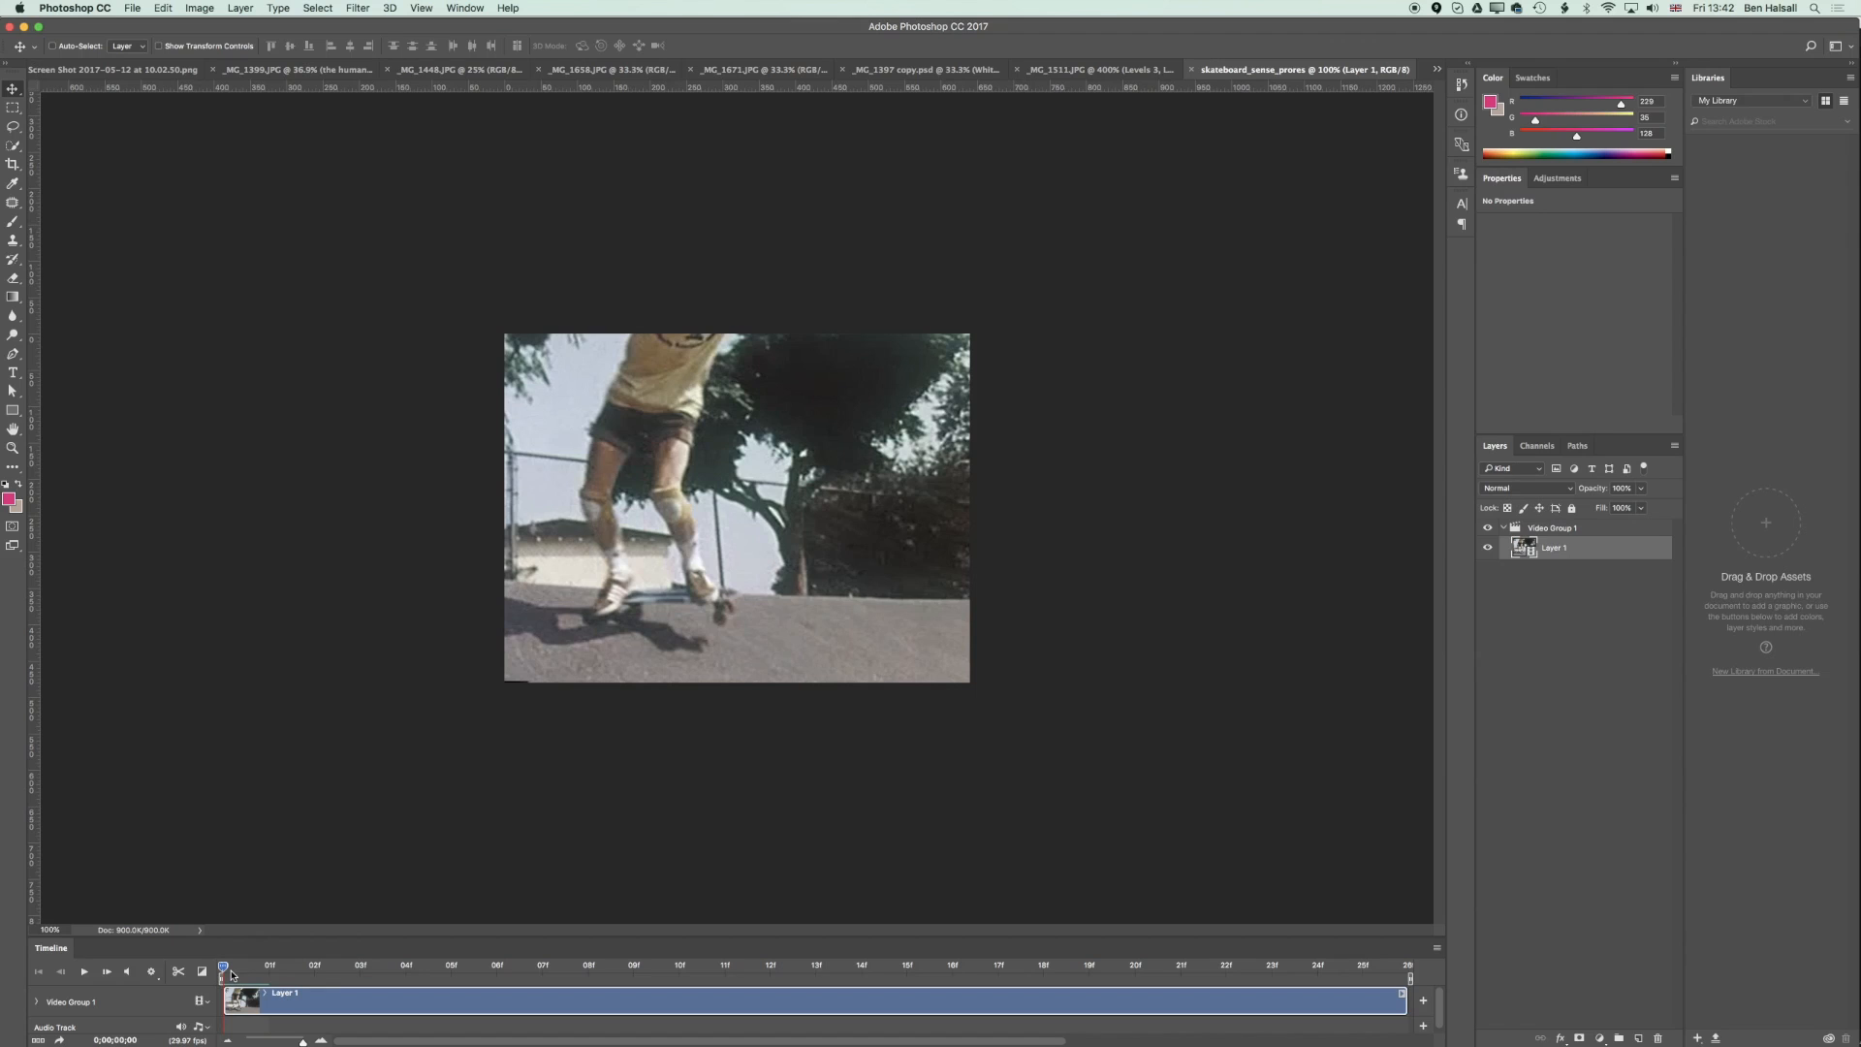
key("space")
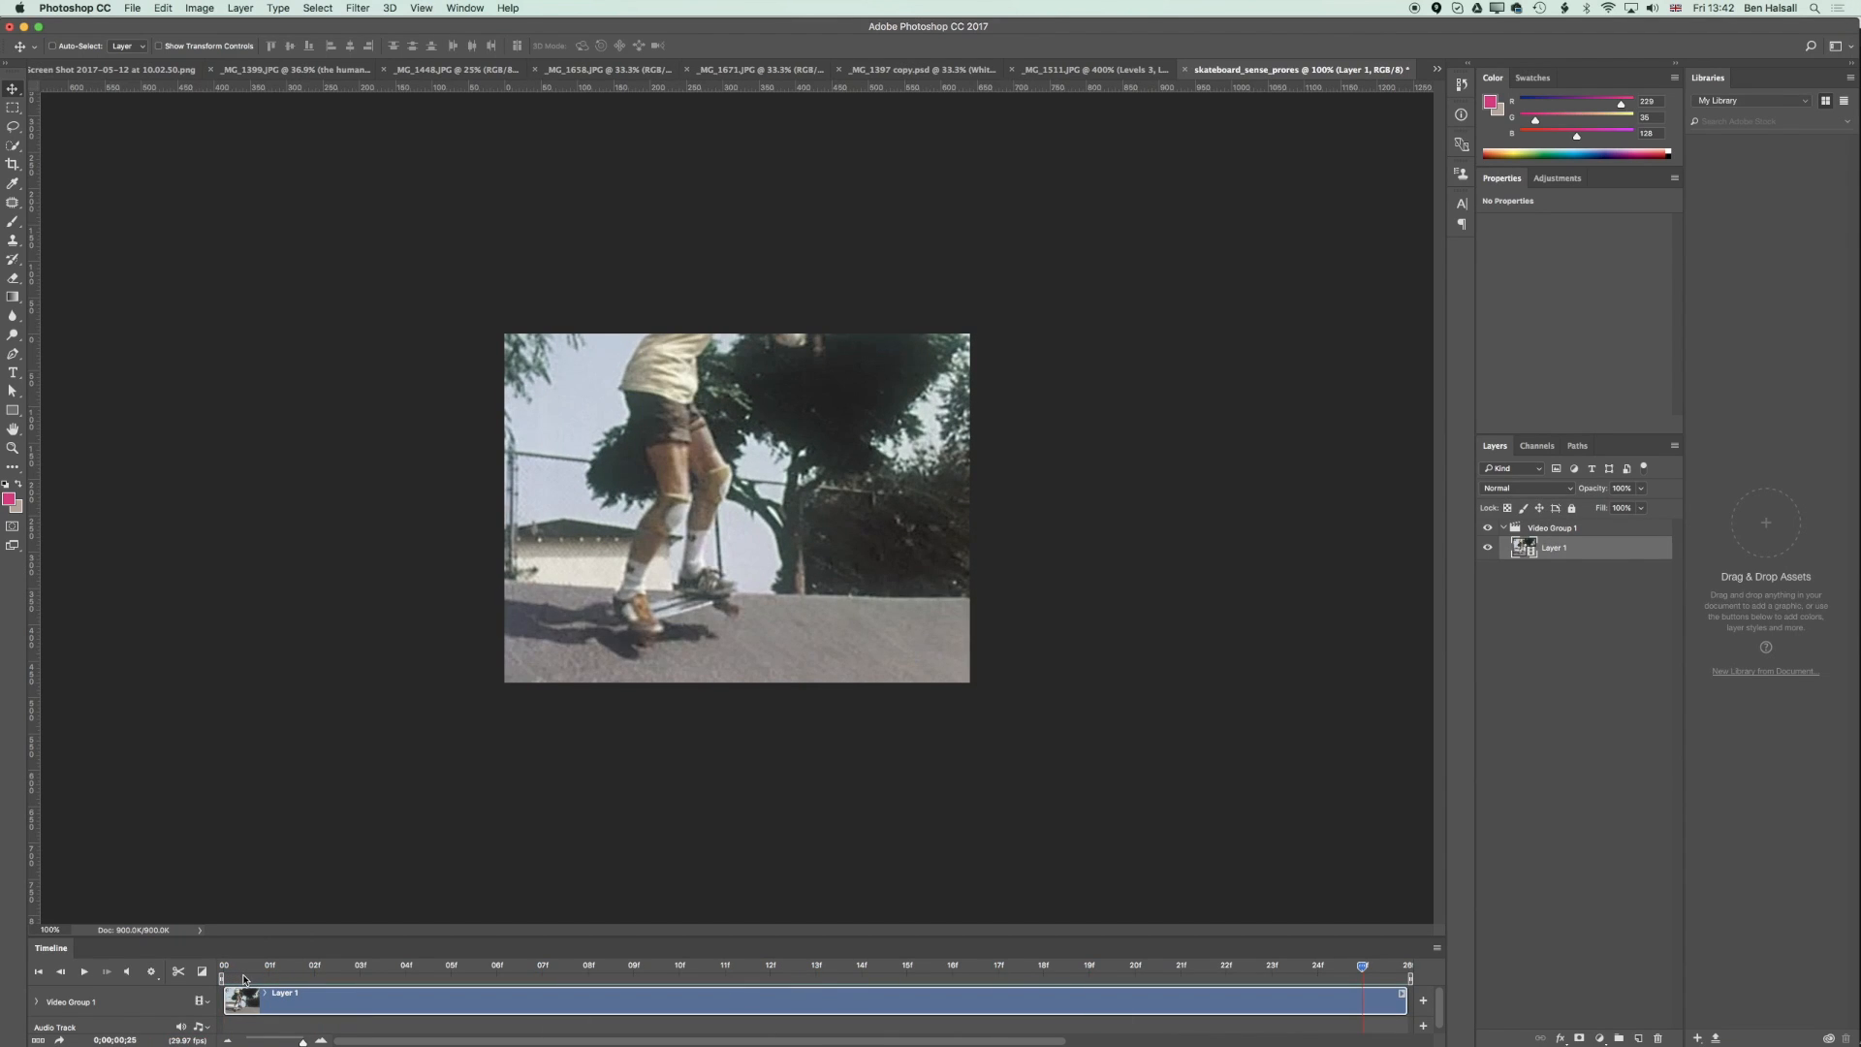
key("space")
Step: Start a Save for Web (Legacy) export with the GIF 128 Dithered preset and raise its colors to 256
left_click(130, 6)
mouse_move(167, 214)
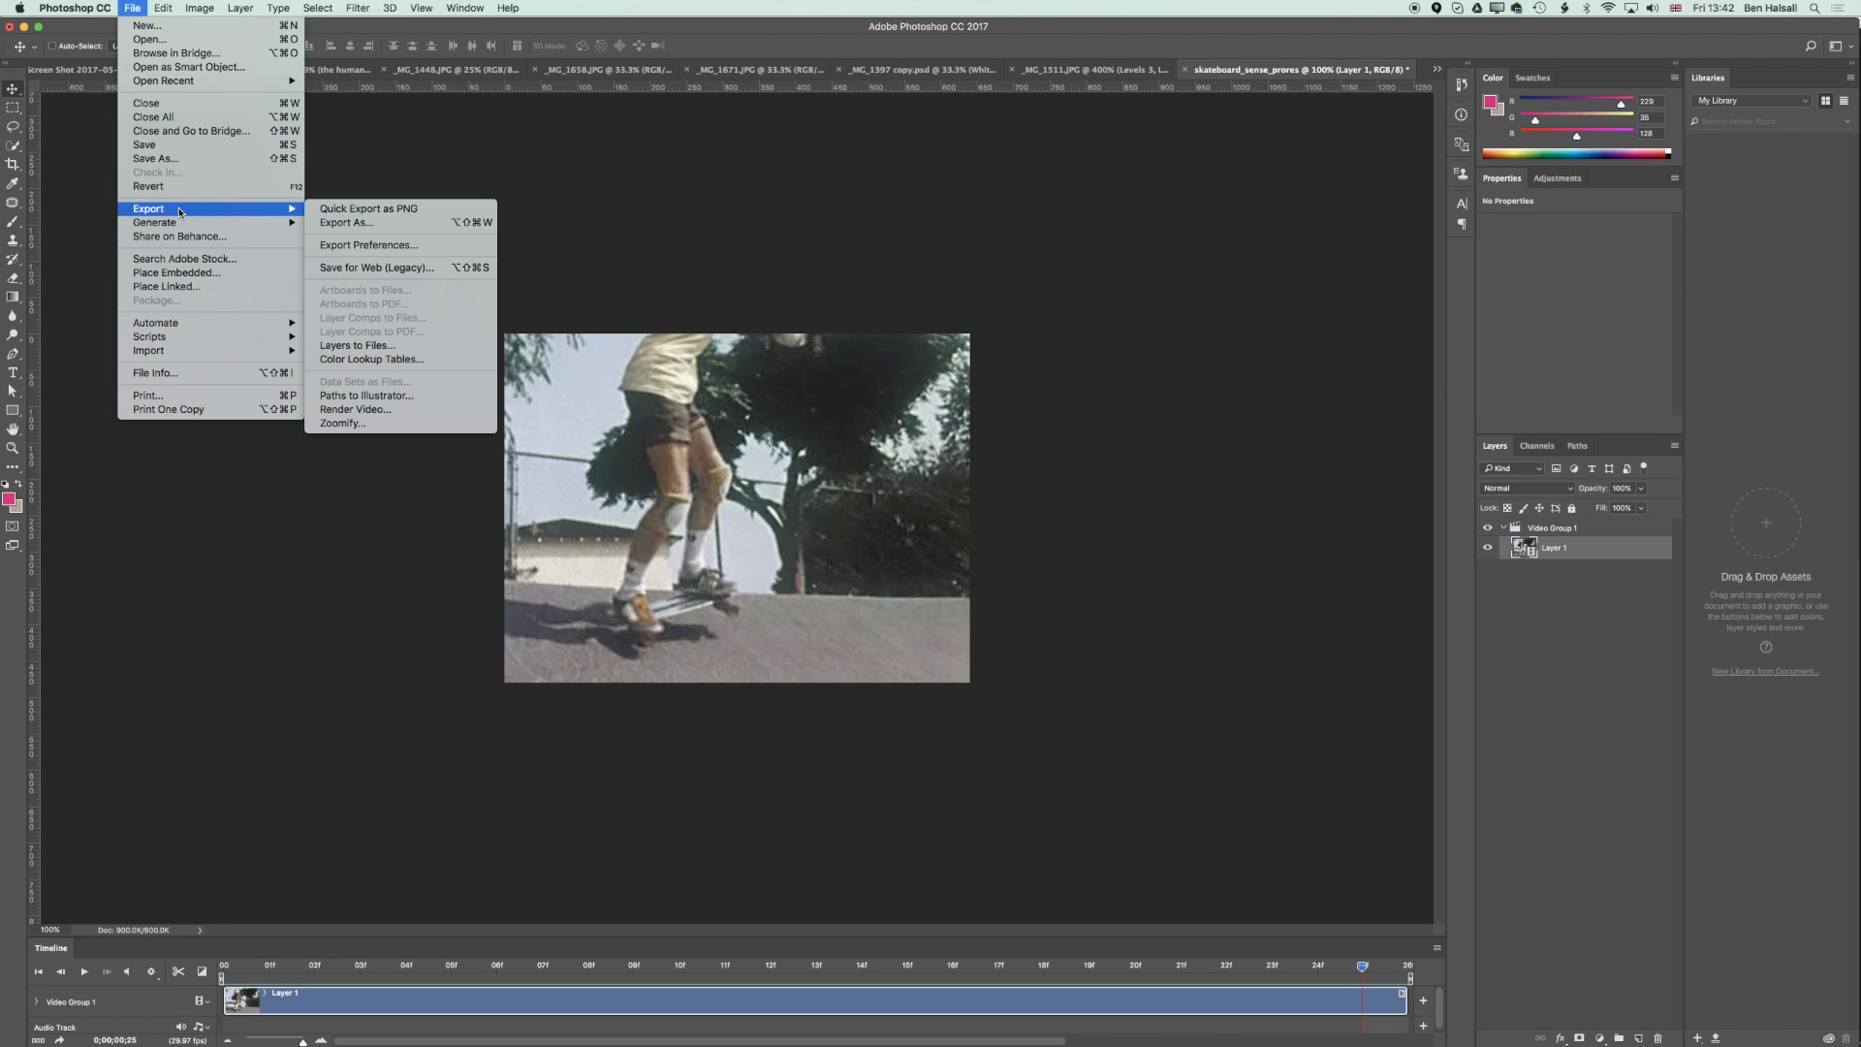
left_click(359, 275)
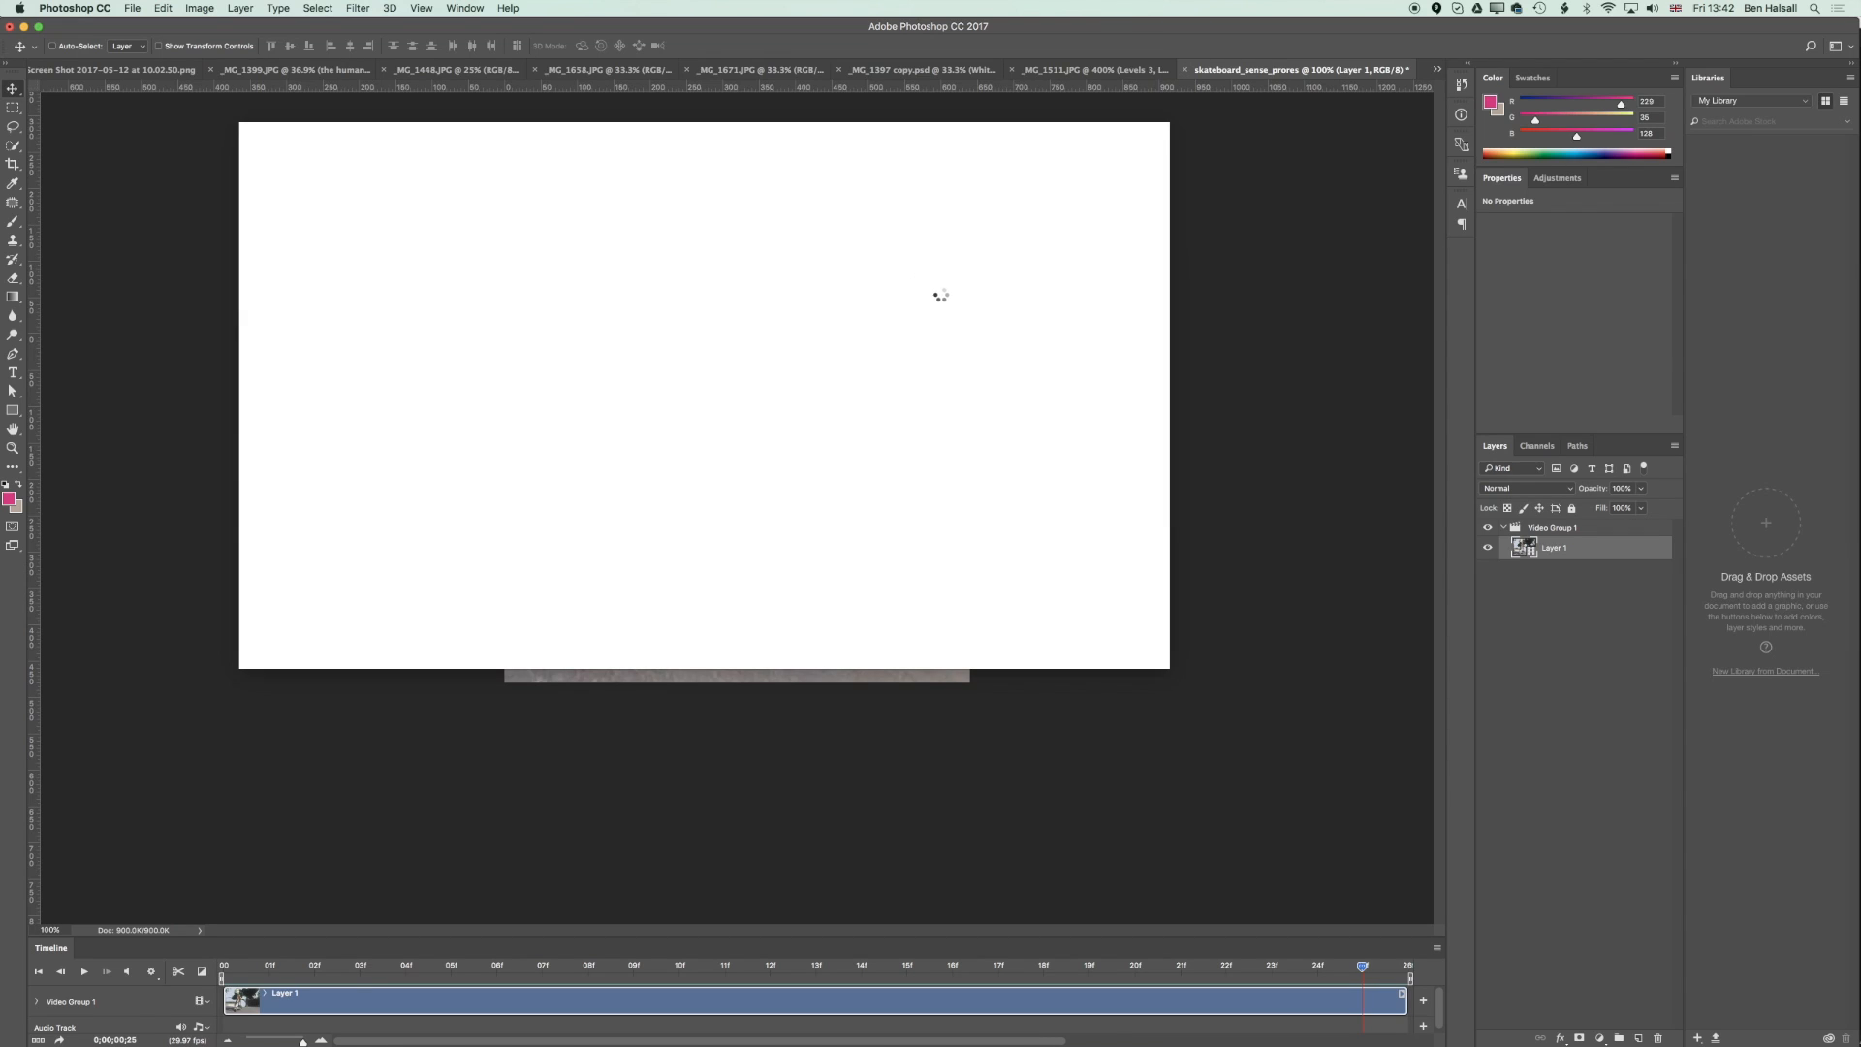
left_click(1027, 175)
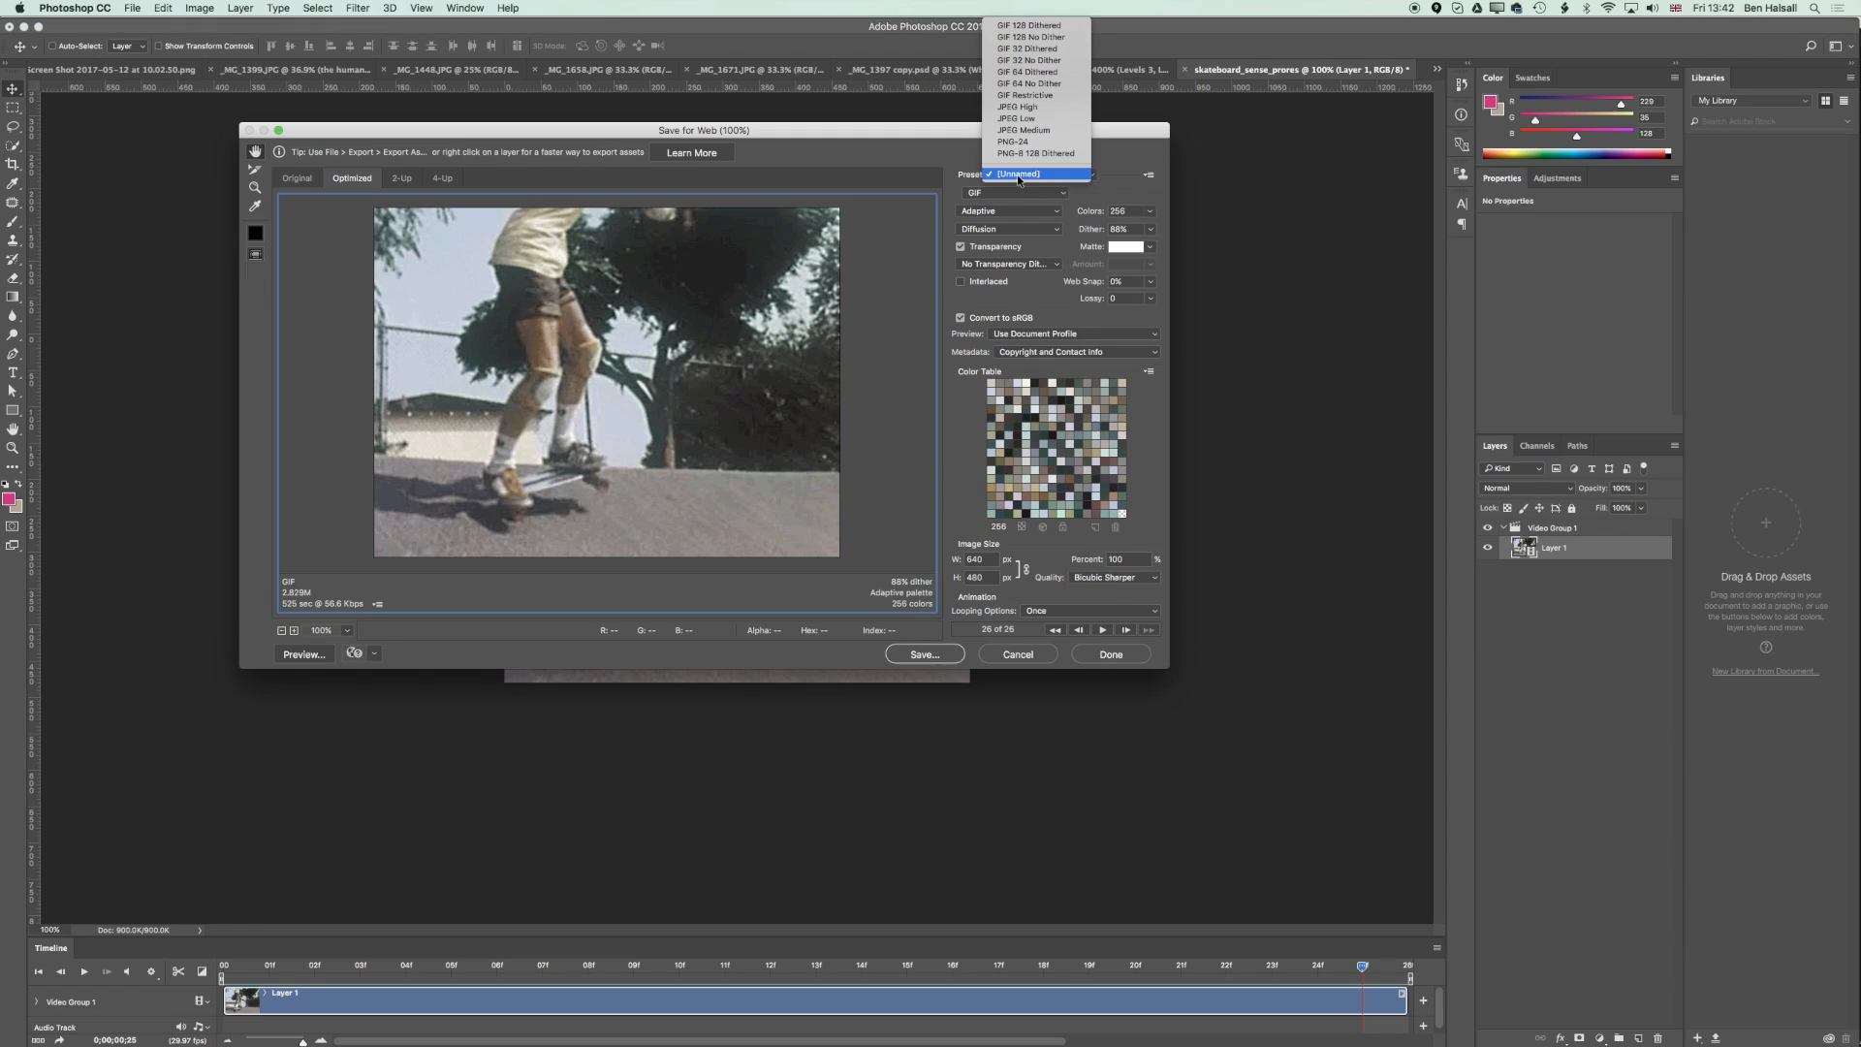
left_click(1039, 37)
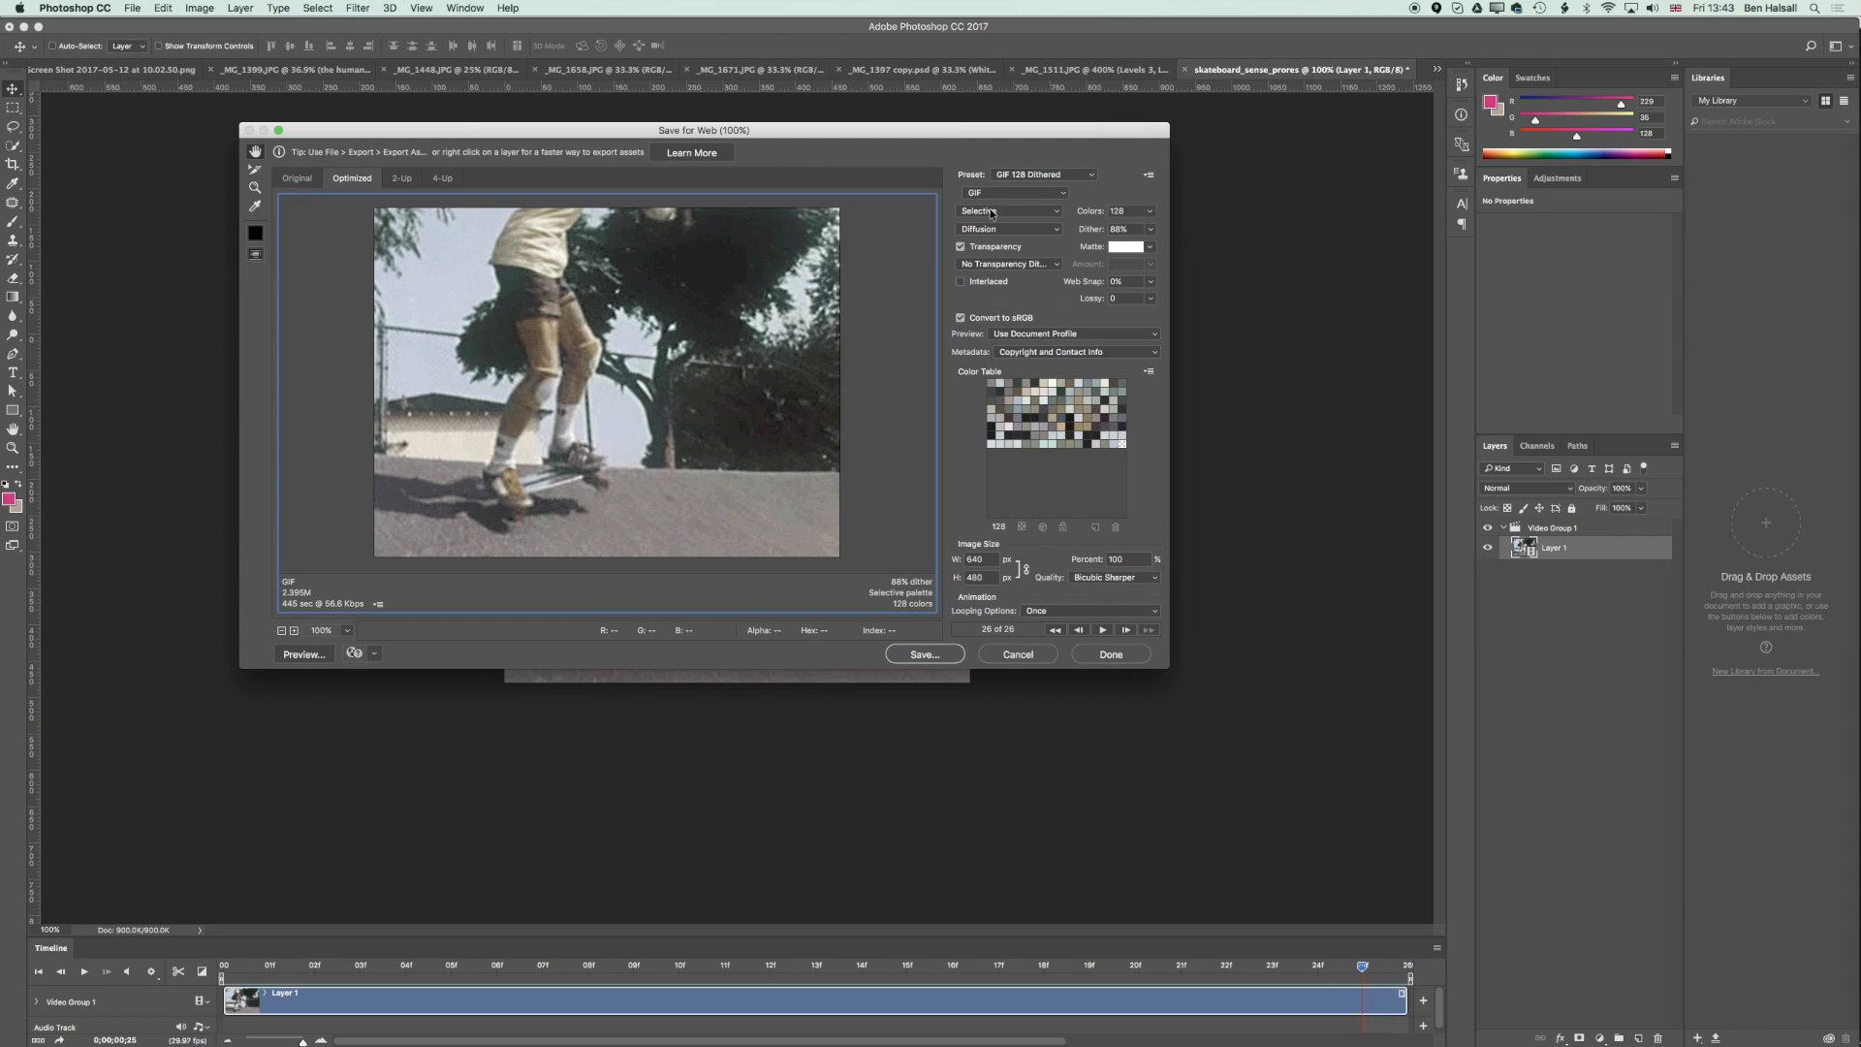
left_click(1149, 212)
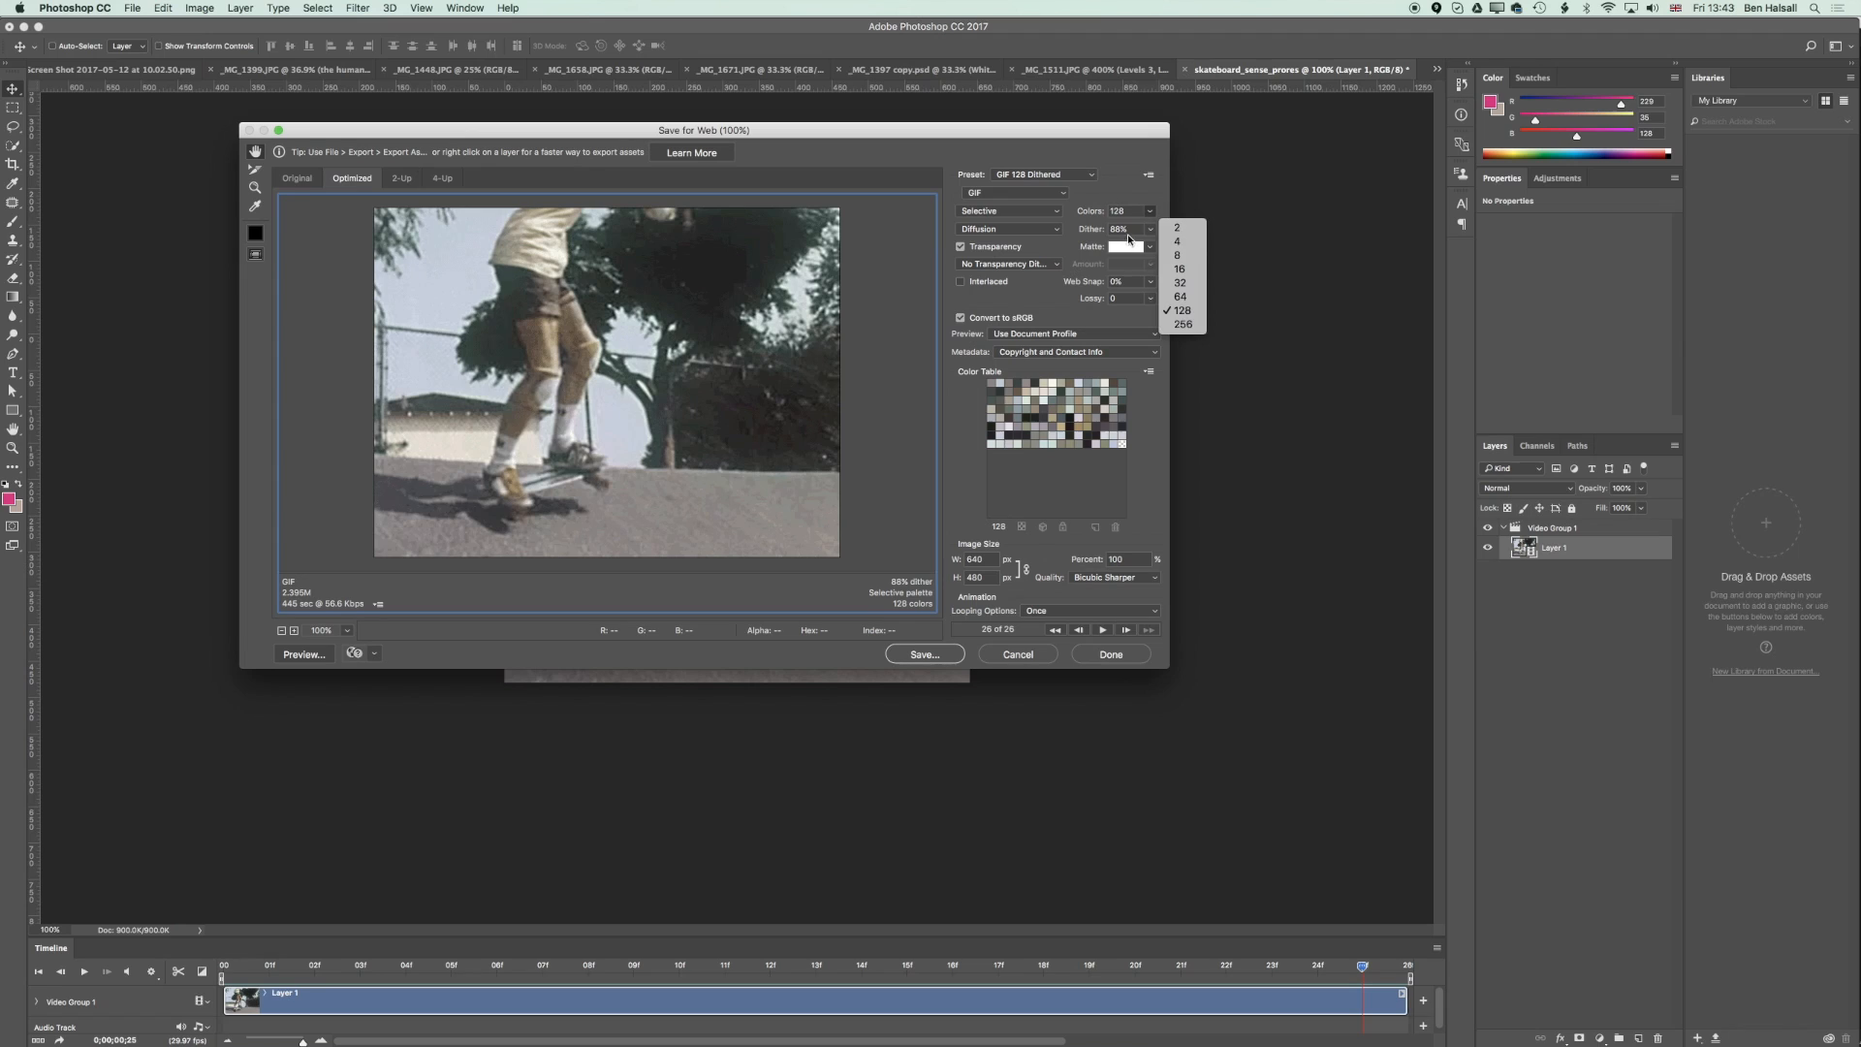
left_click(1185, 319)
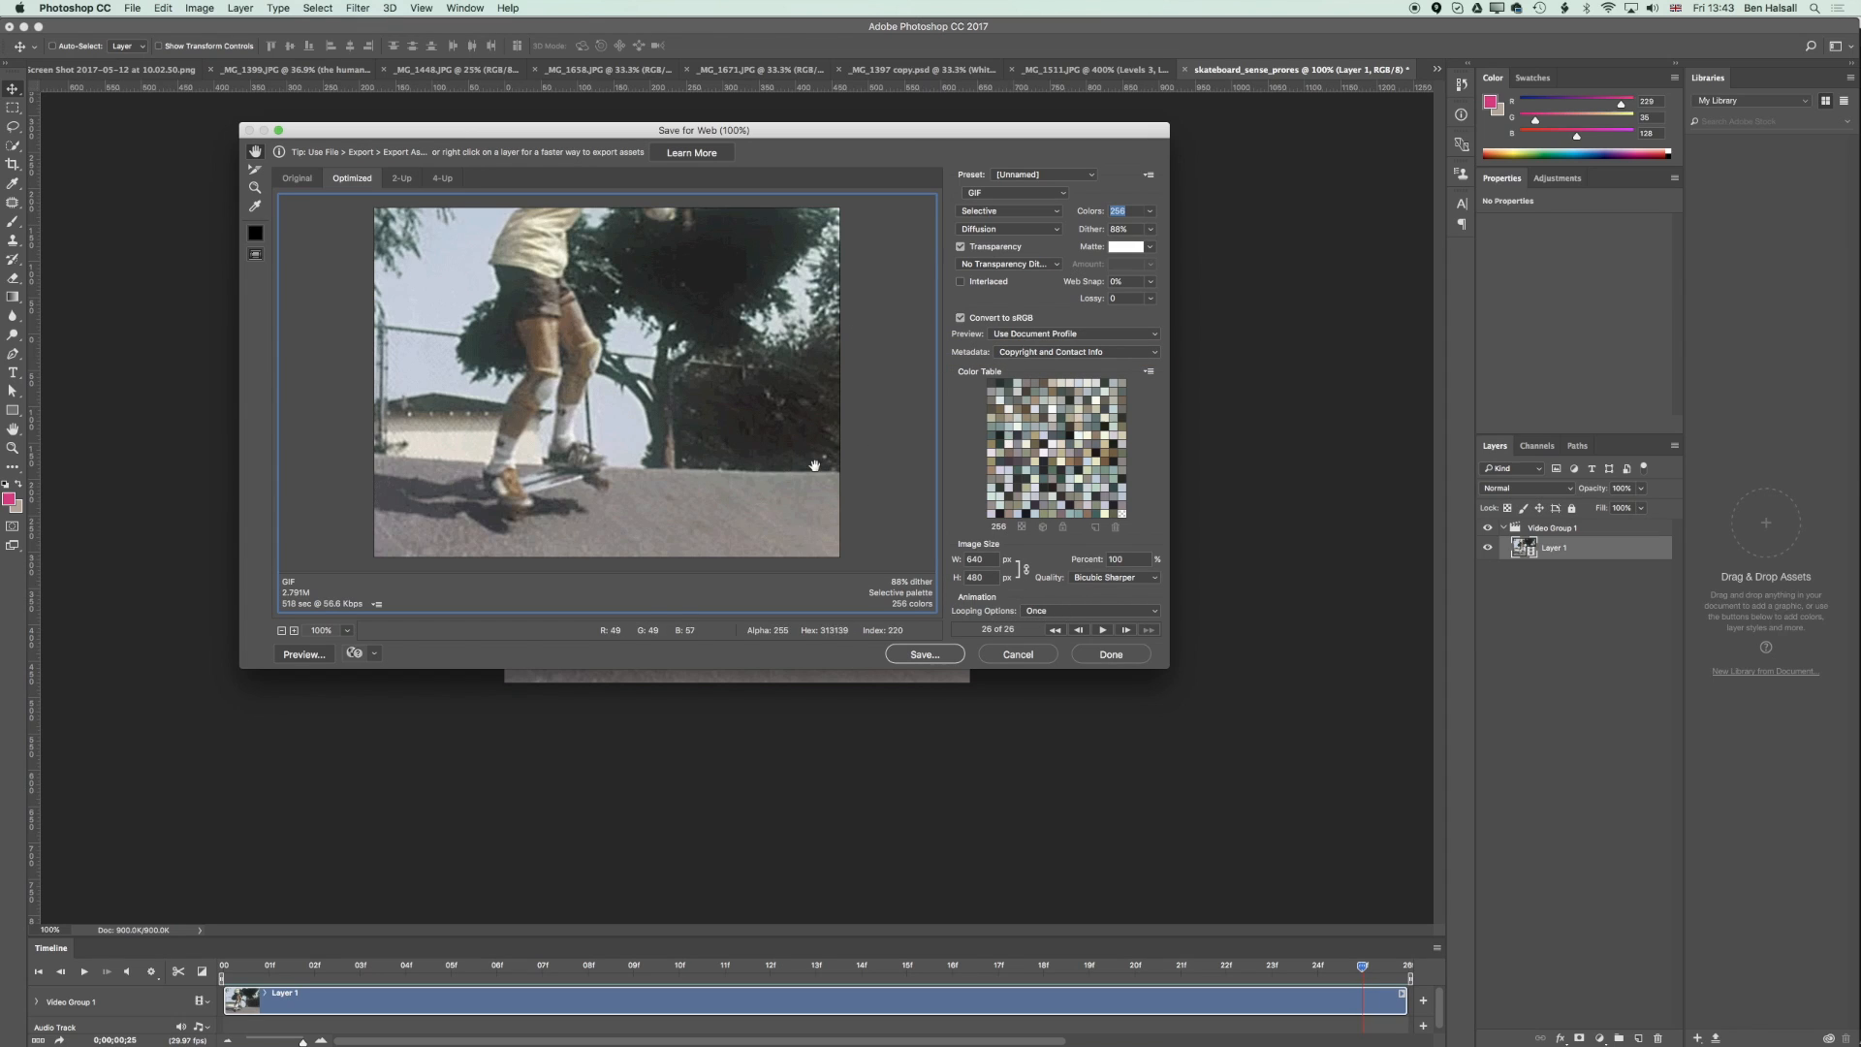
Step: Keep the GIF format, preview the animation with looping set to Forever, and save it as skateboard_sense_prores.gif
left_click(977, 193)
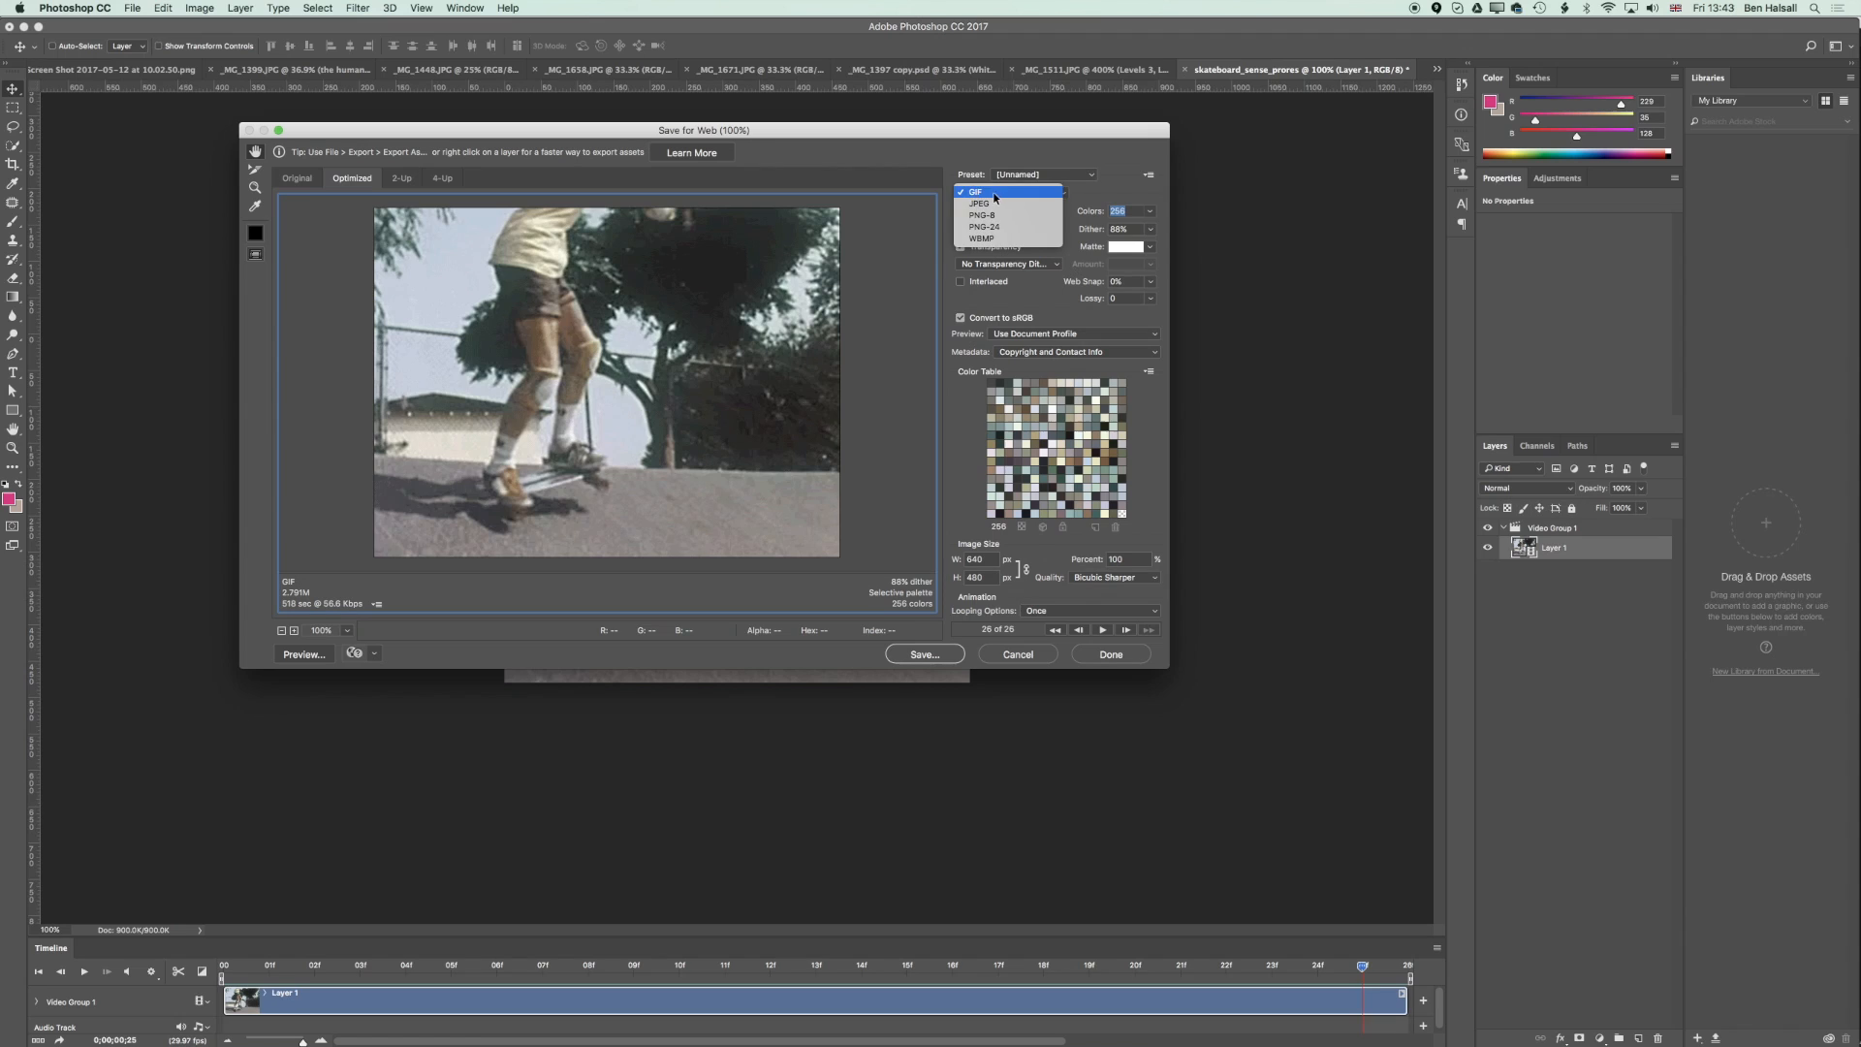
left_click(977, 188)
left_click(1050, 610)
left_click(1062, 628)
left_click(1102, 629)
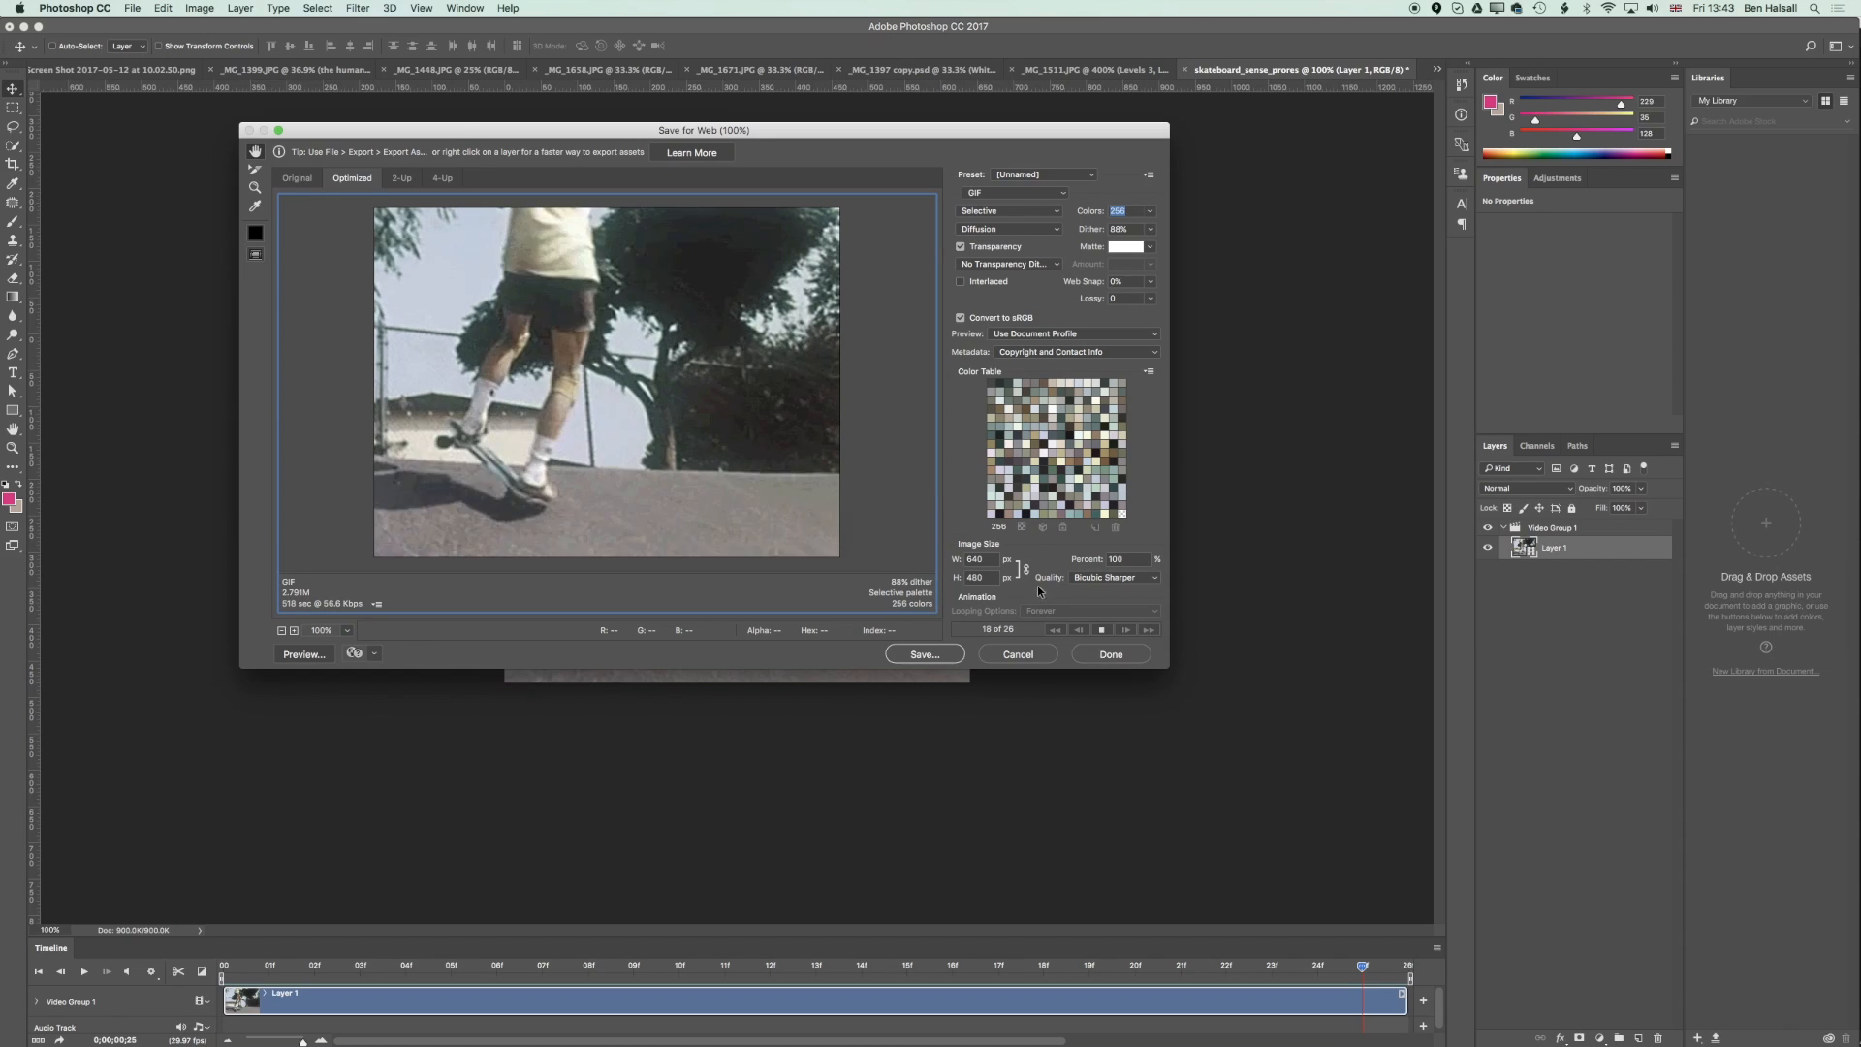
left_click(1103, 630)
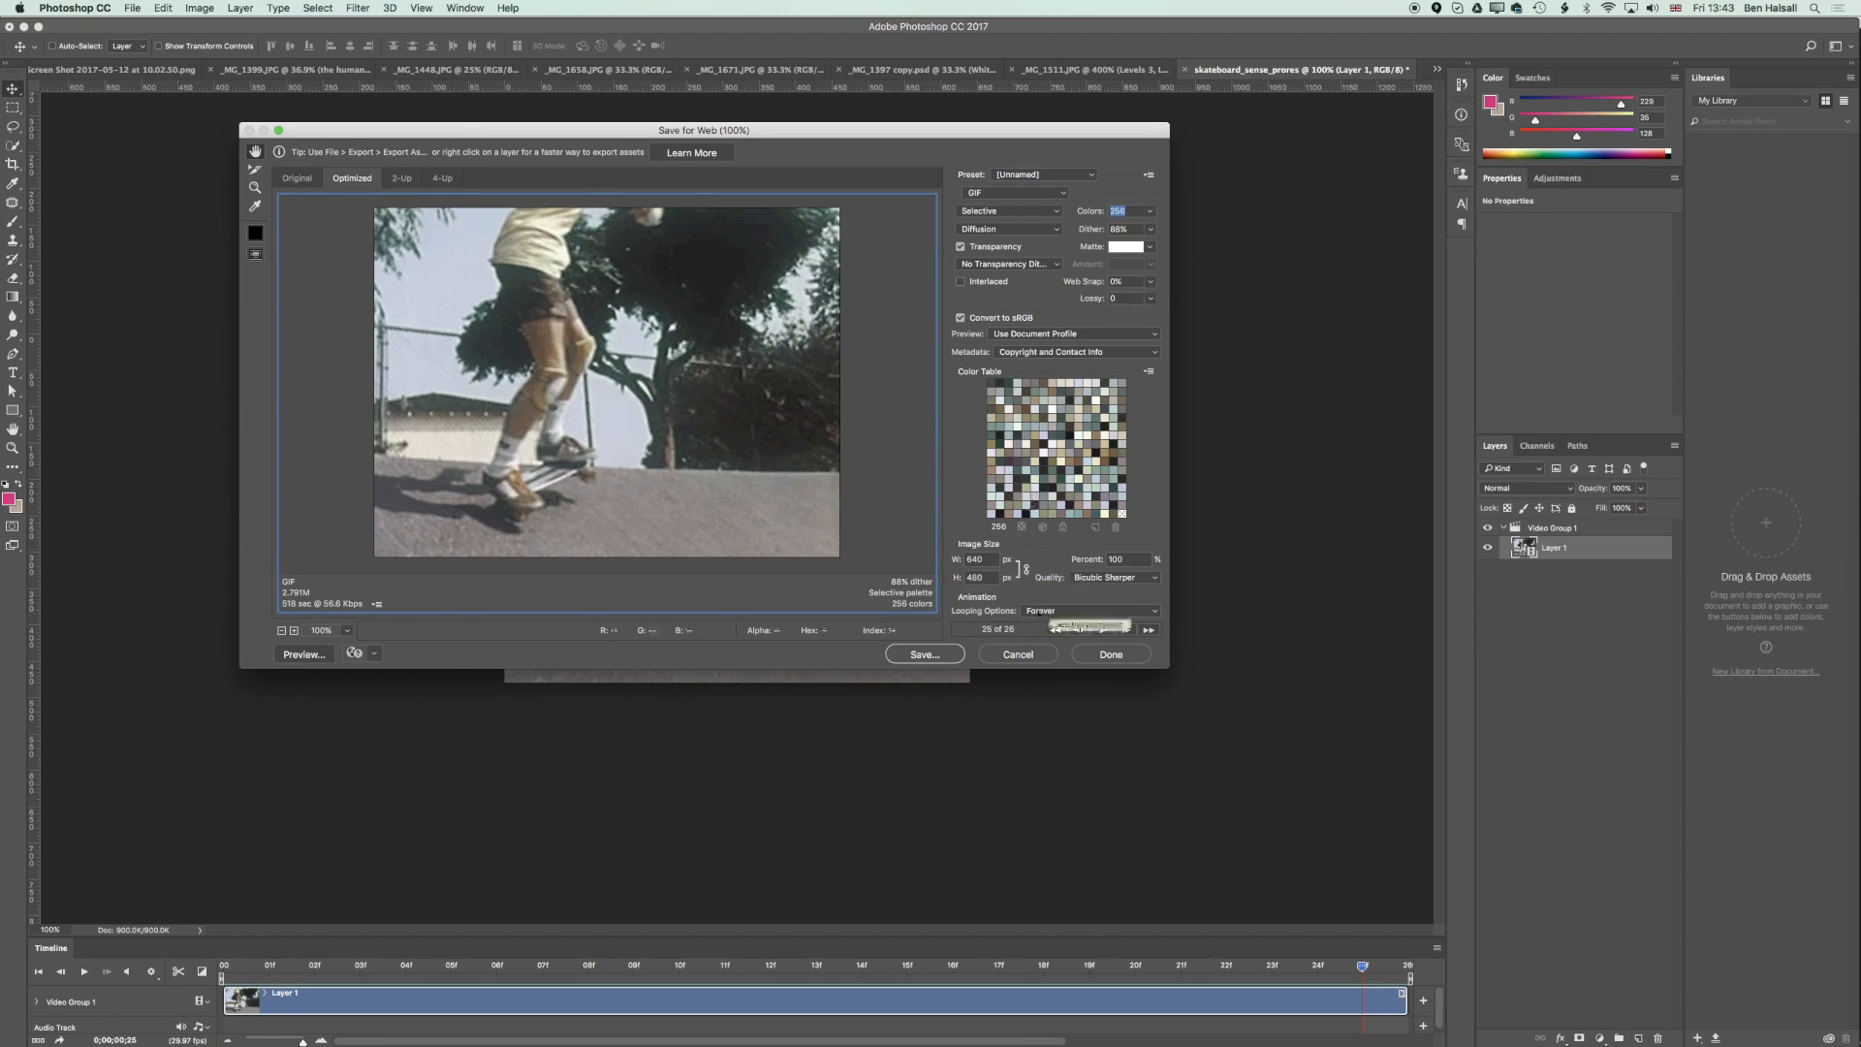
left_click(946, 661)
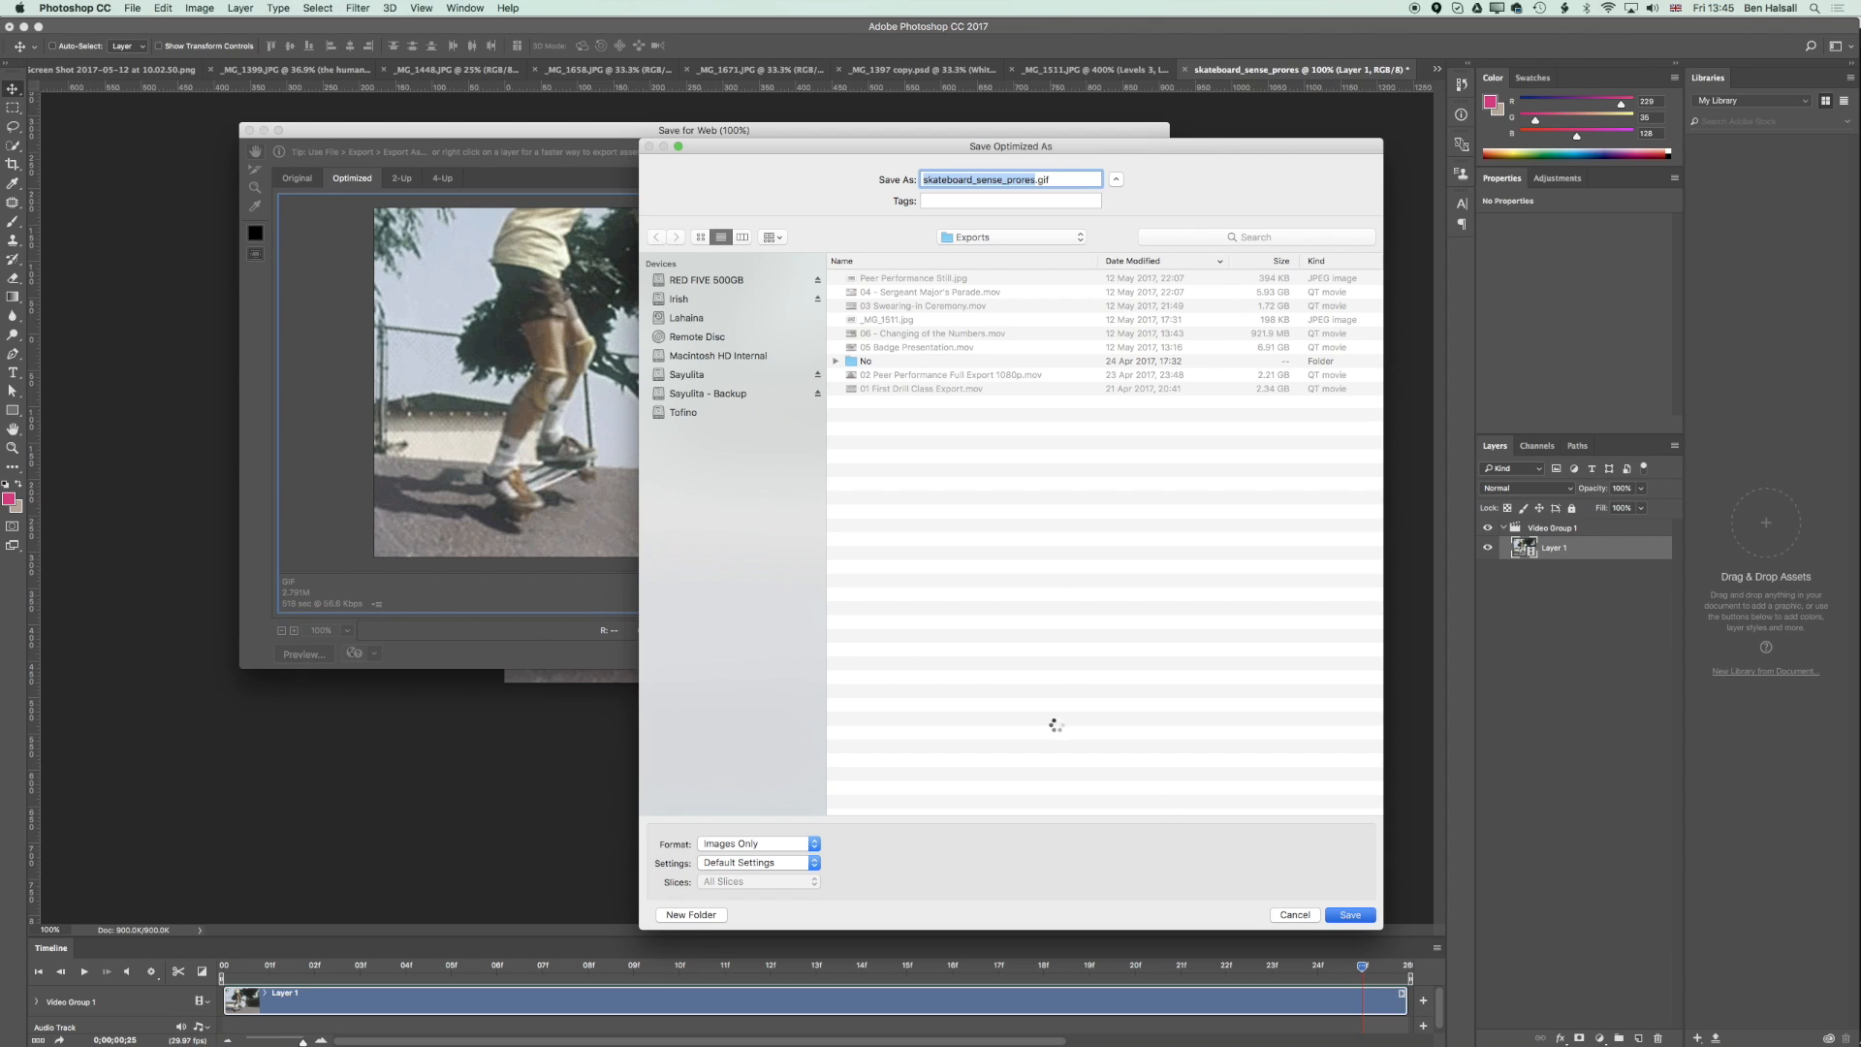
Step: Switch to Twitter in Chrome and compose a new tweet reading "Animated GIF creation demo in #premierepro and #photoshop #skateboarding #animatedgif"
key("super+Tab")
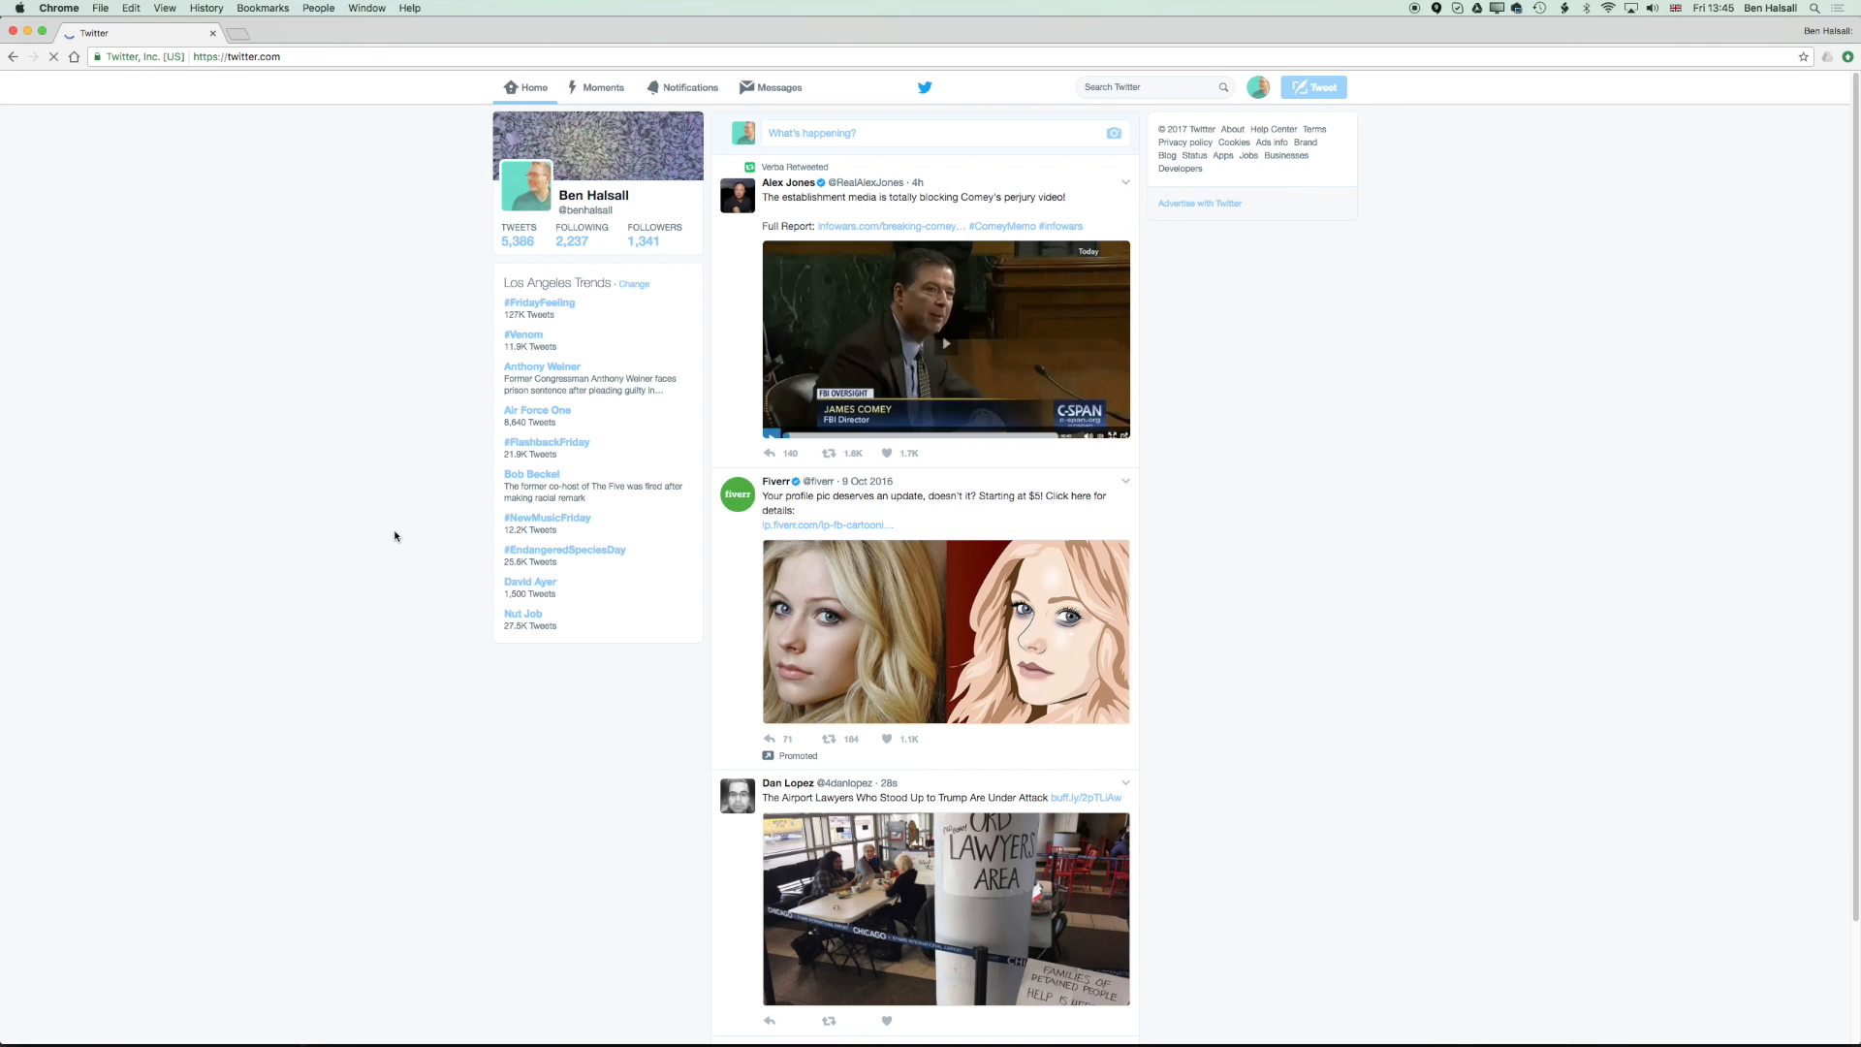
type("nAnimate")
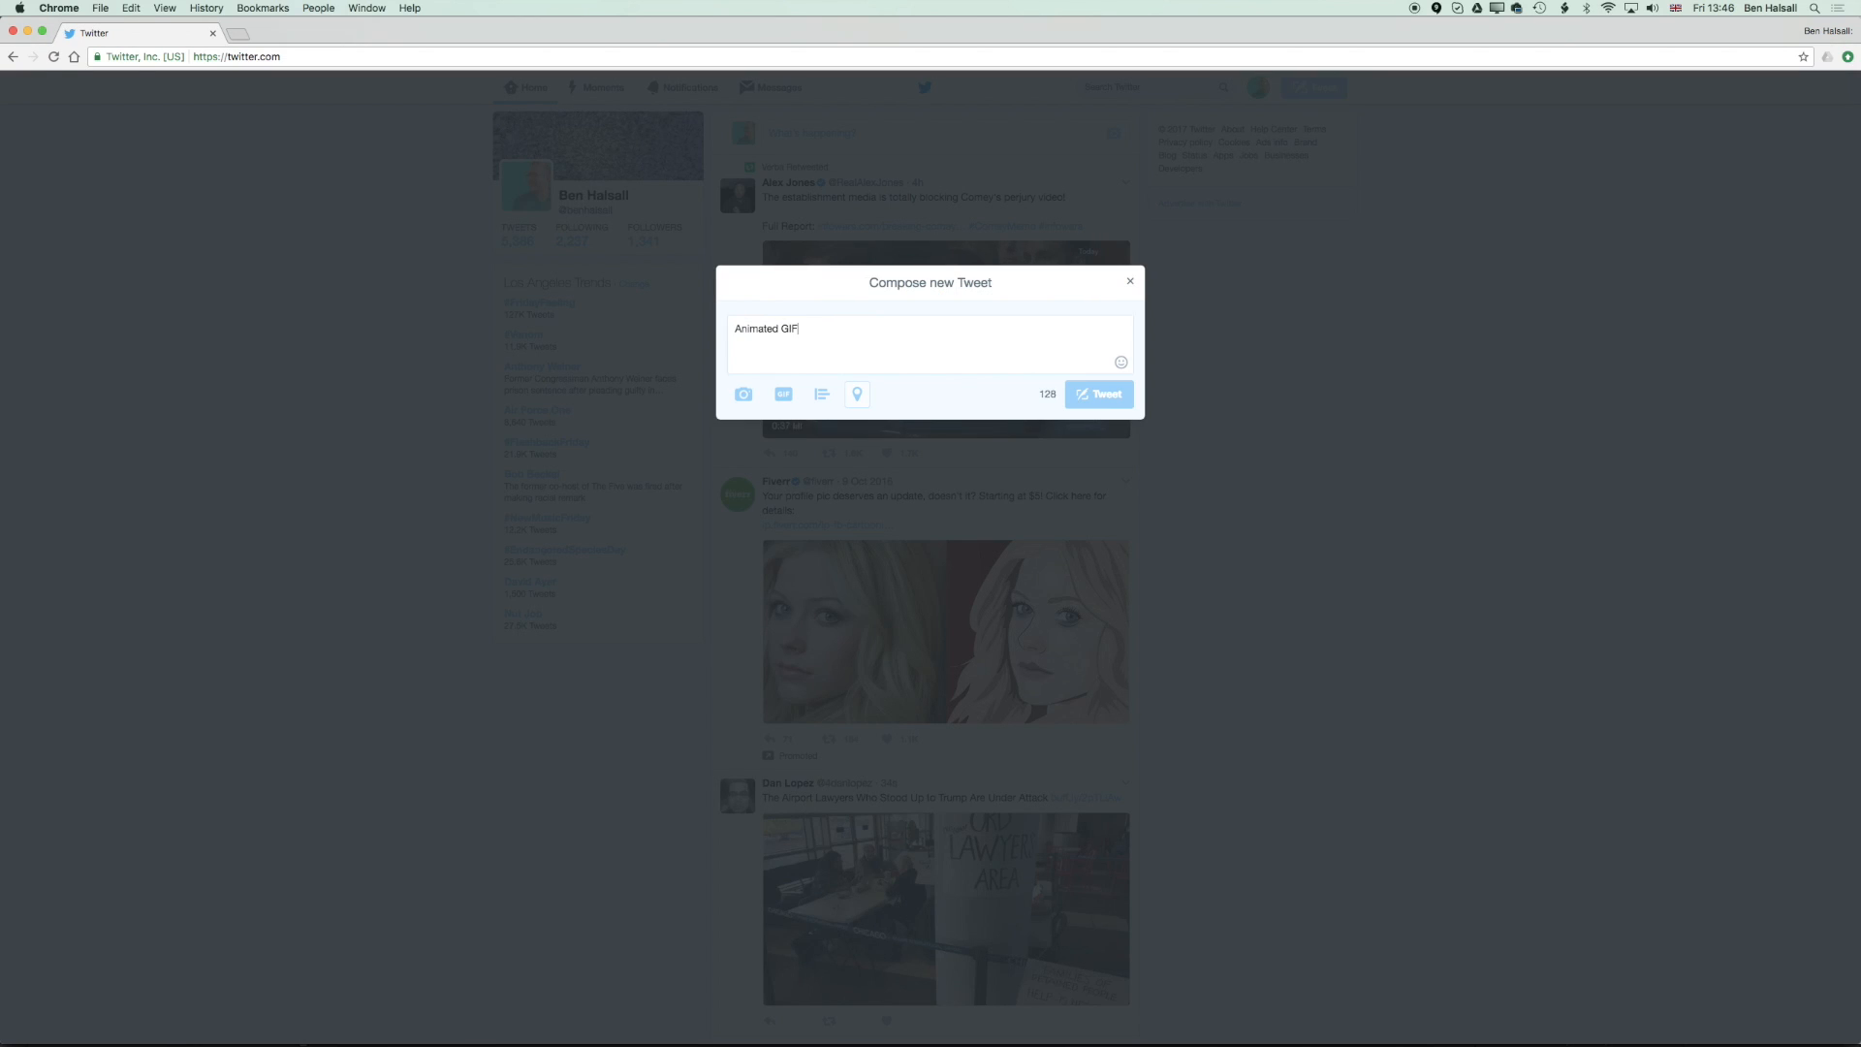
type("d GIF creations ")
type("demo")
type(" in ")
type("#premir")
type("repr")
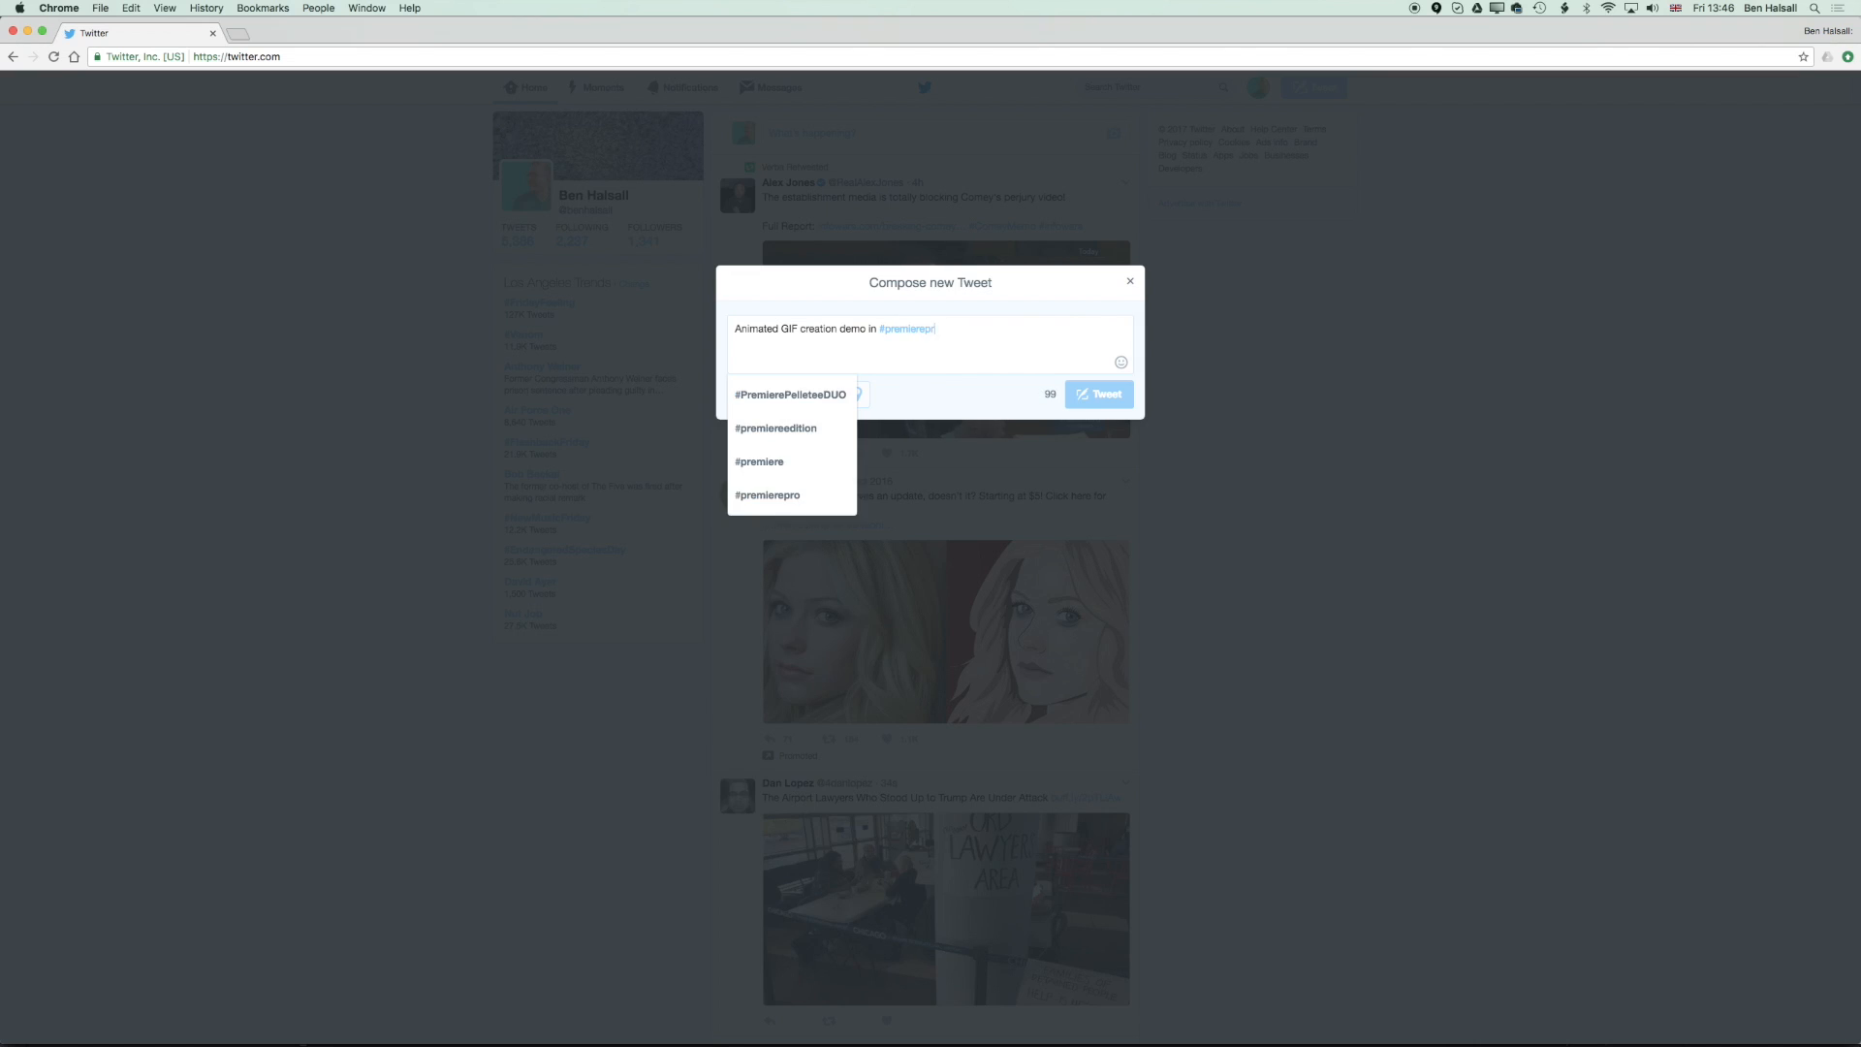
type("o and #photosho")
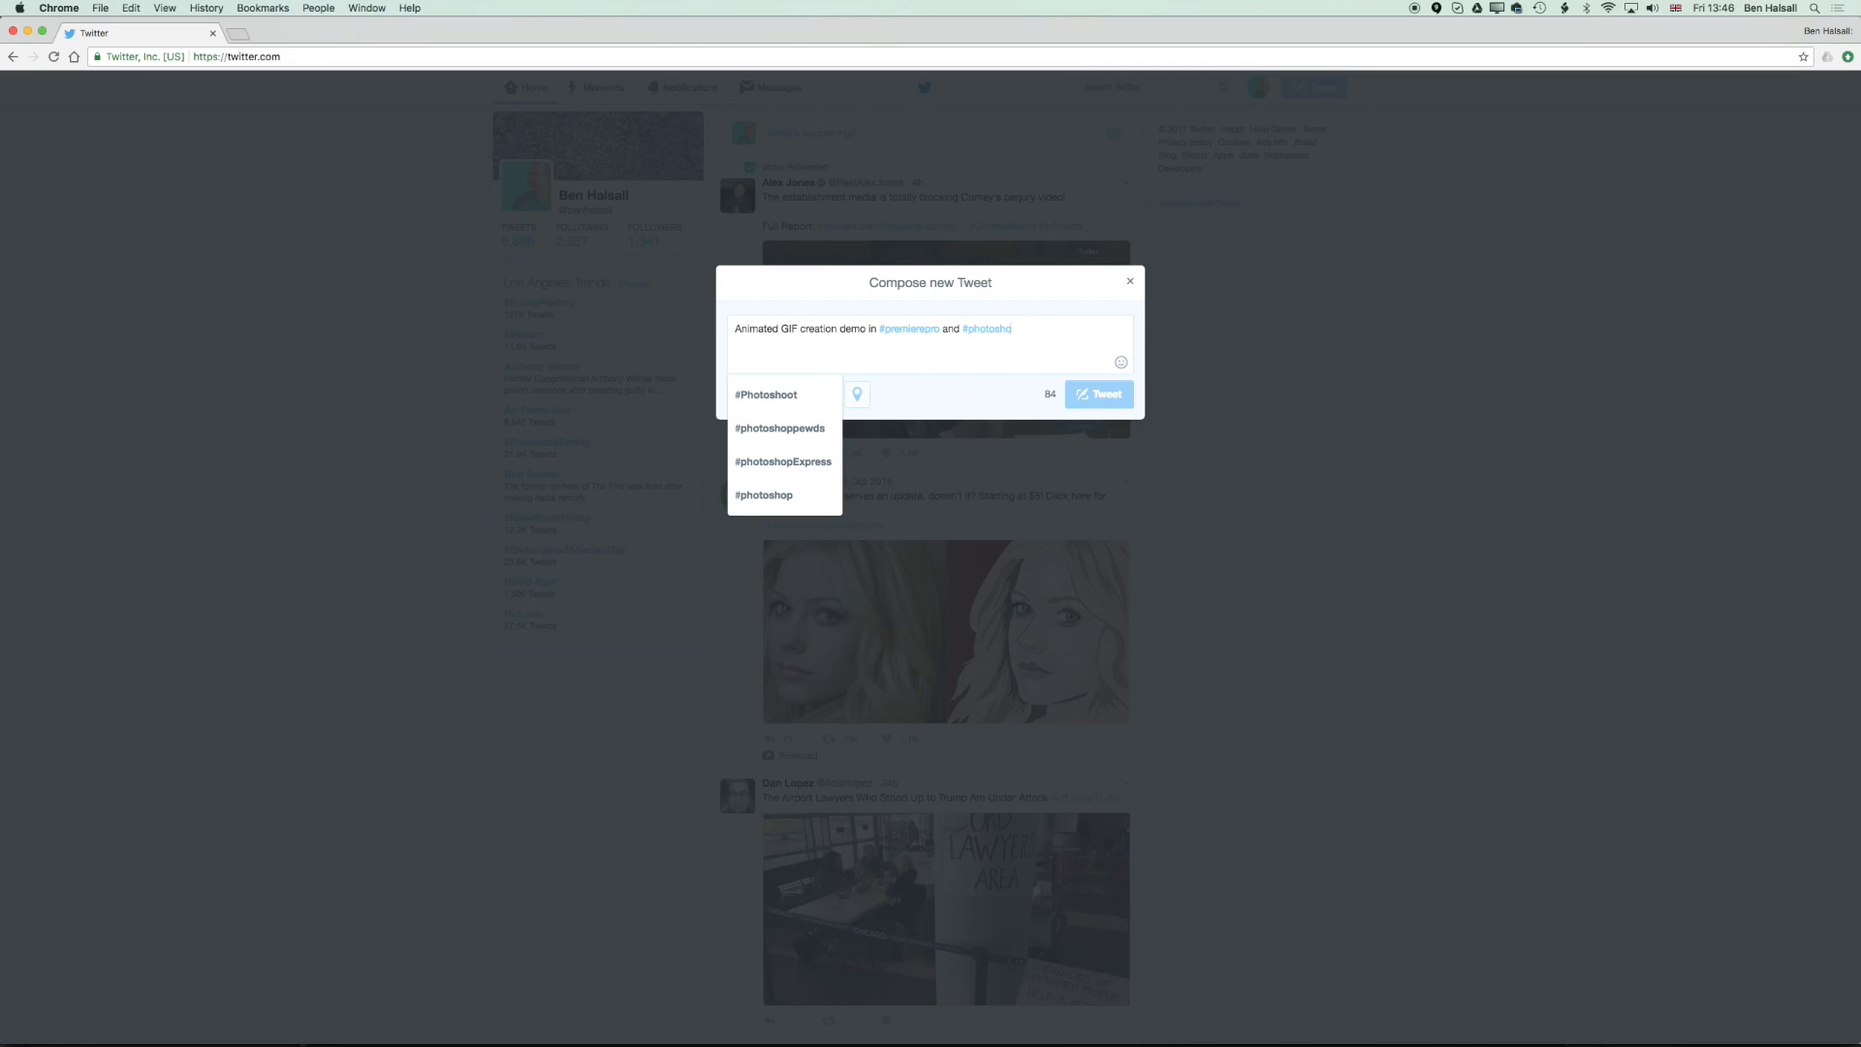
type("p #skat")
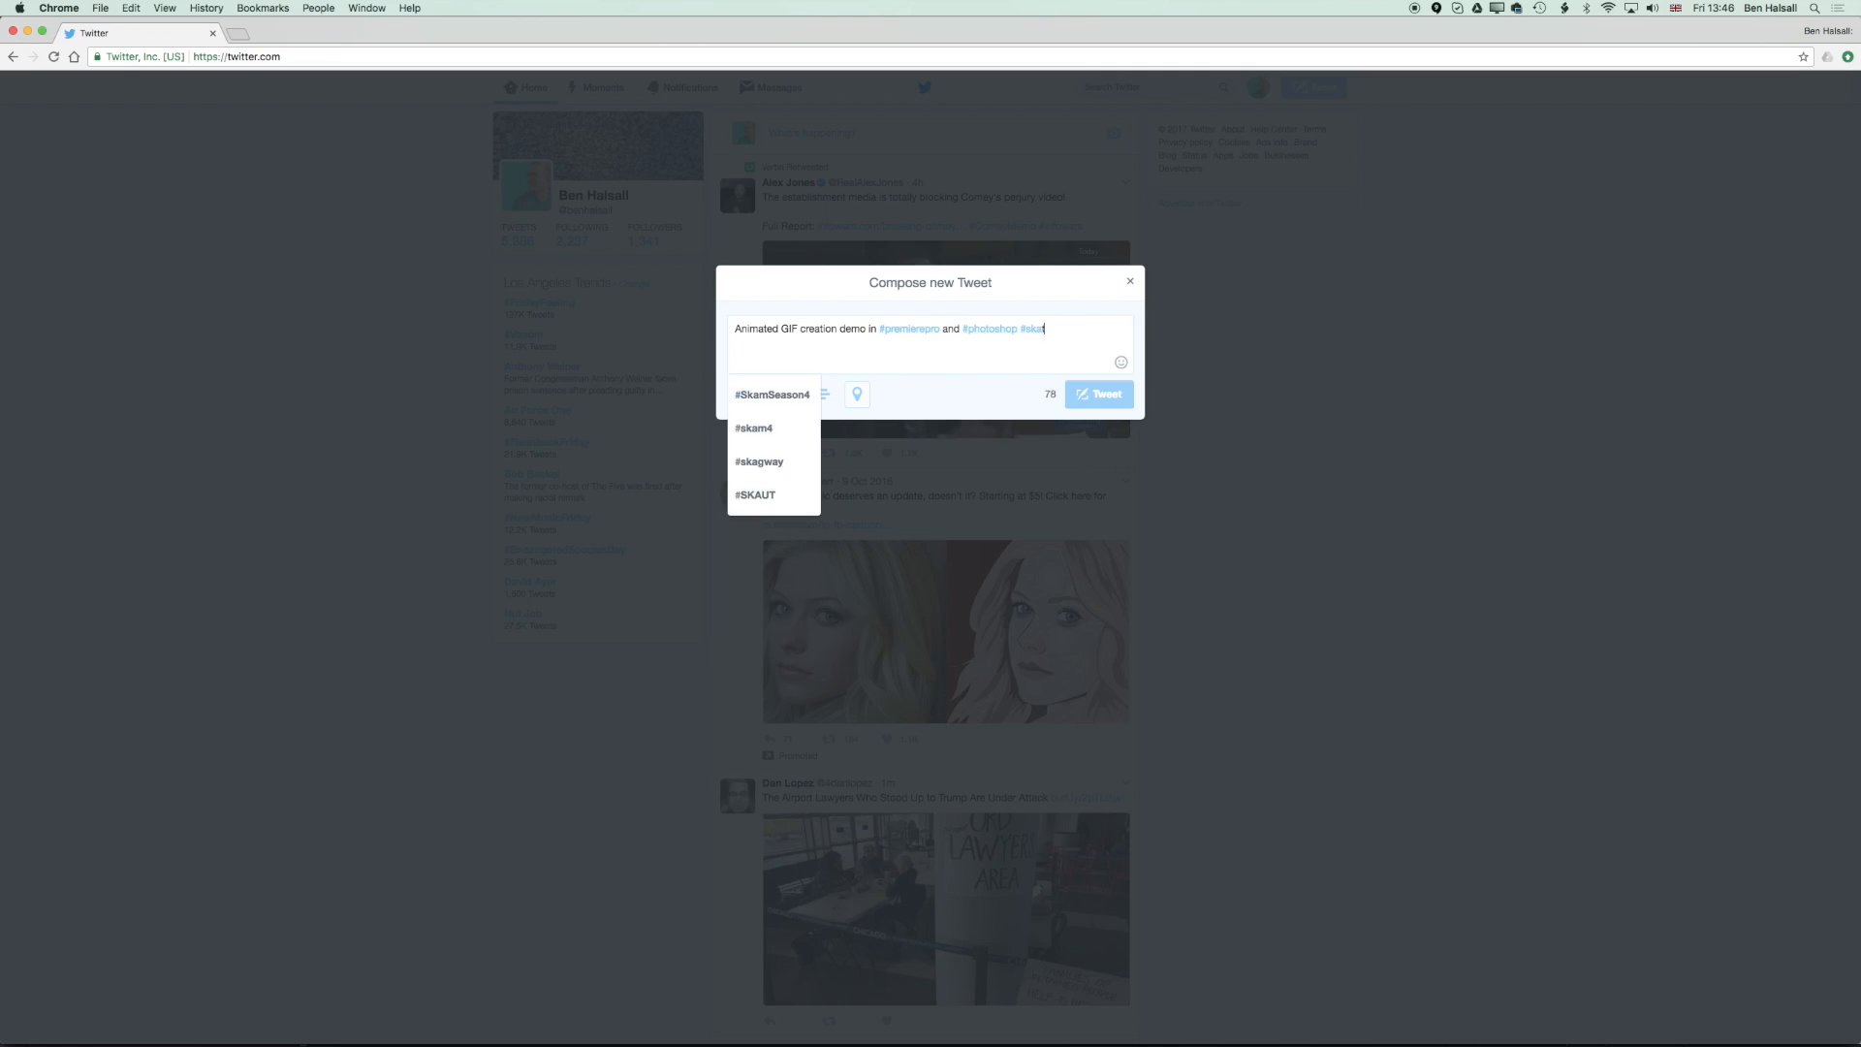
type("boarding #animatedgif")
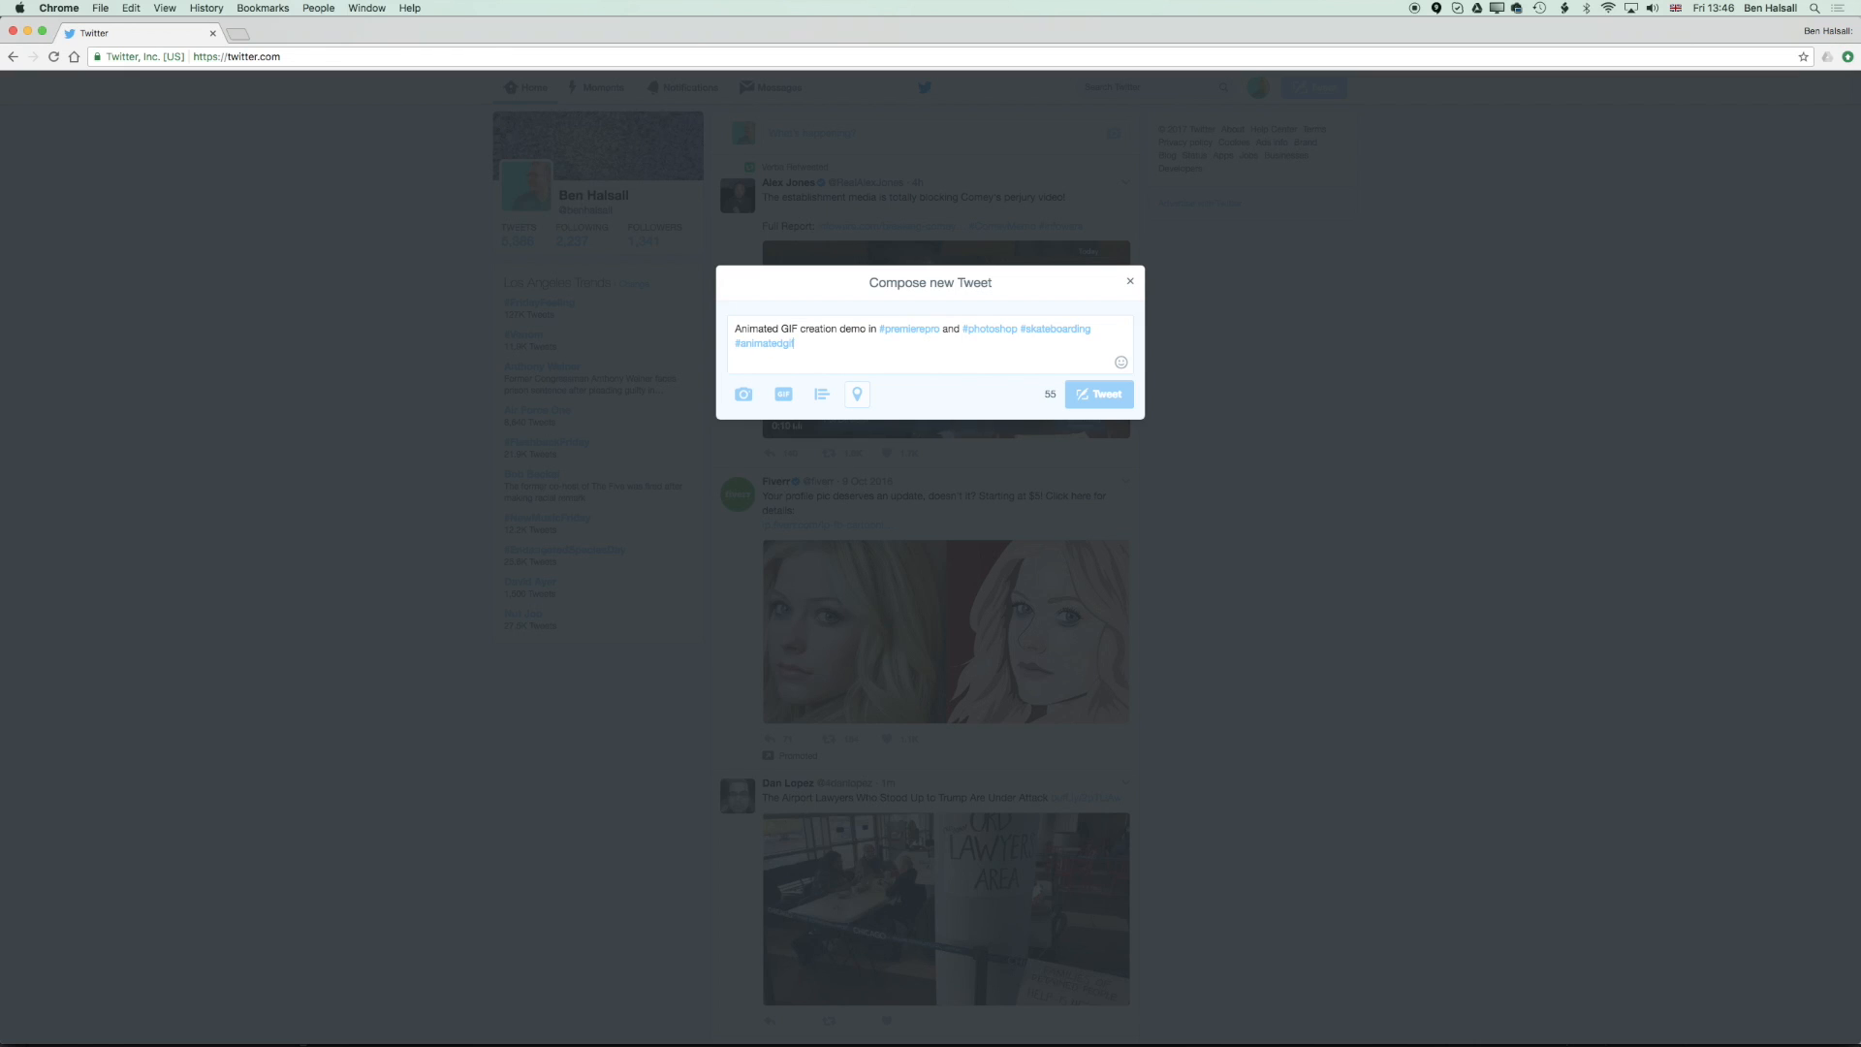
Step: Attach skateboard_sense_prores.gif from the Desktop to the tweet and post it
left_click(744, 396)
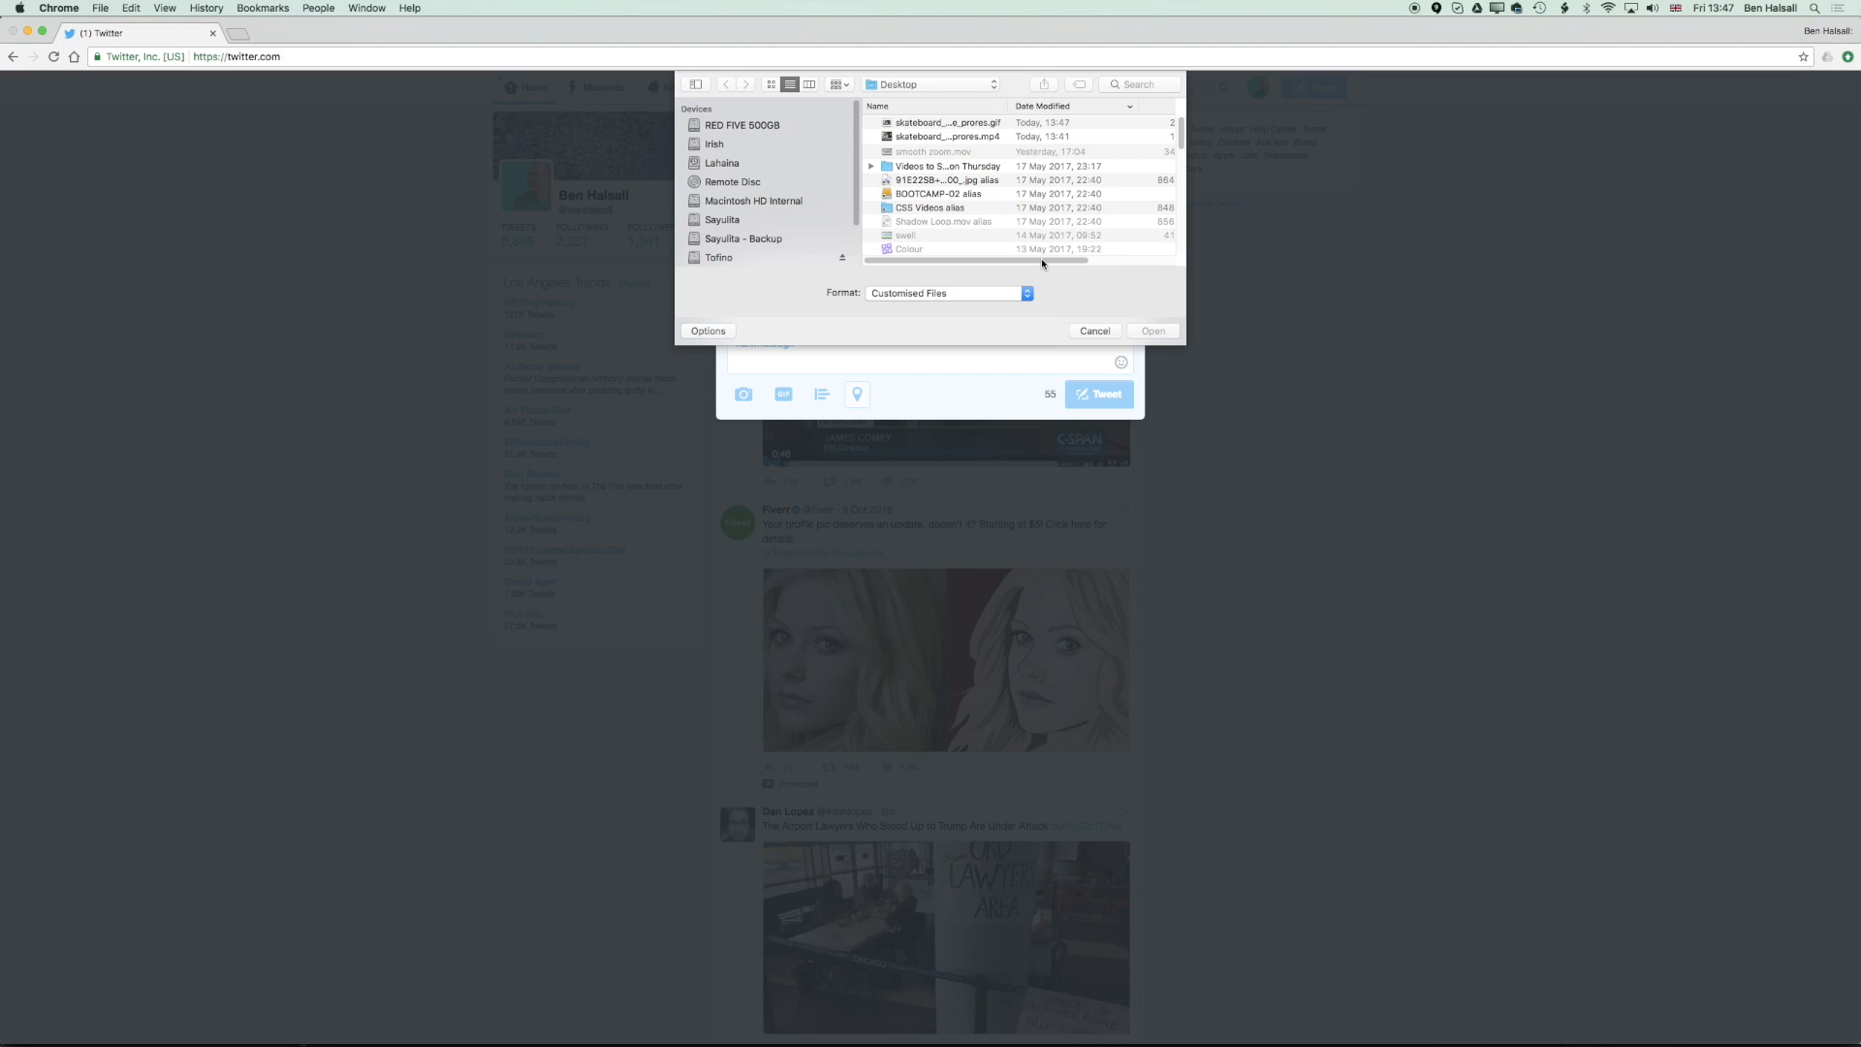
left_click_drag(1042, 260, 1125, 260)
left_click(1065, 123)
left_click(1151, 331)
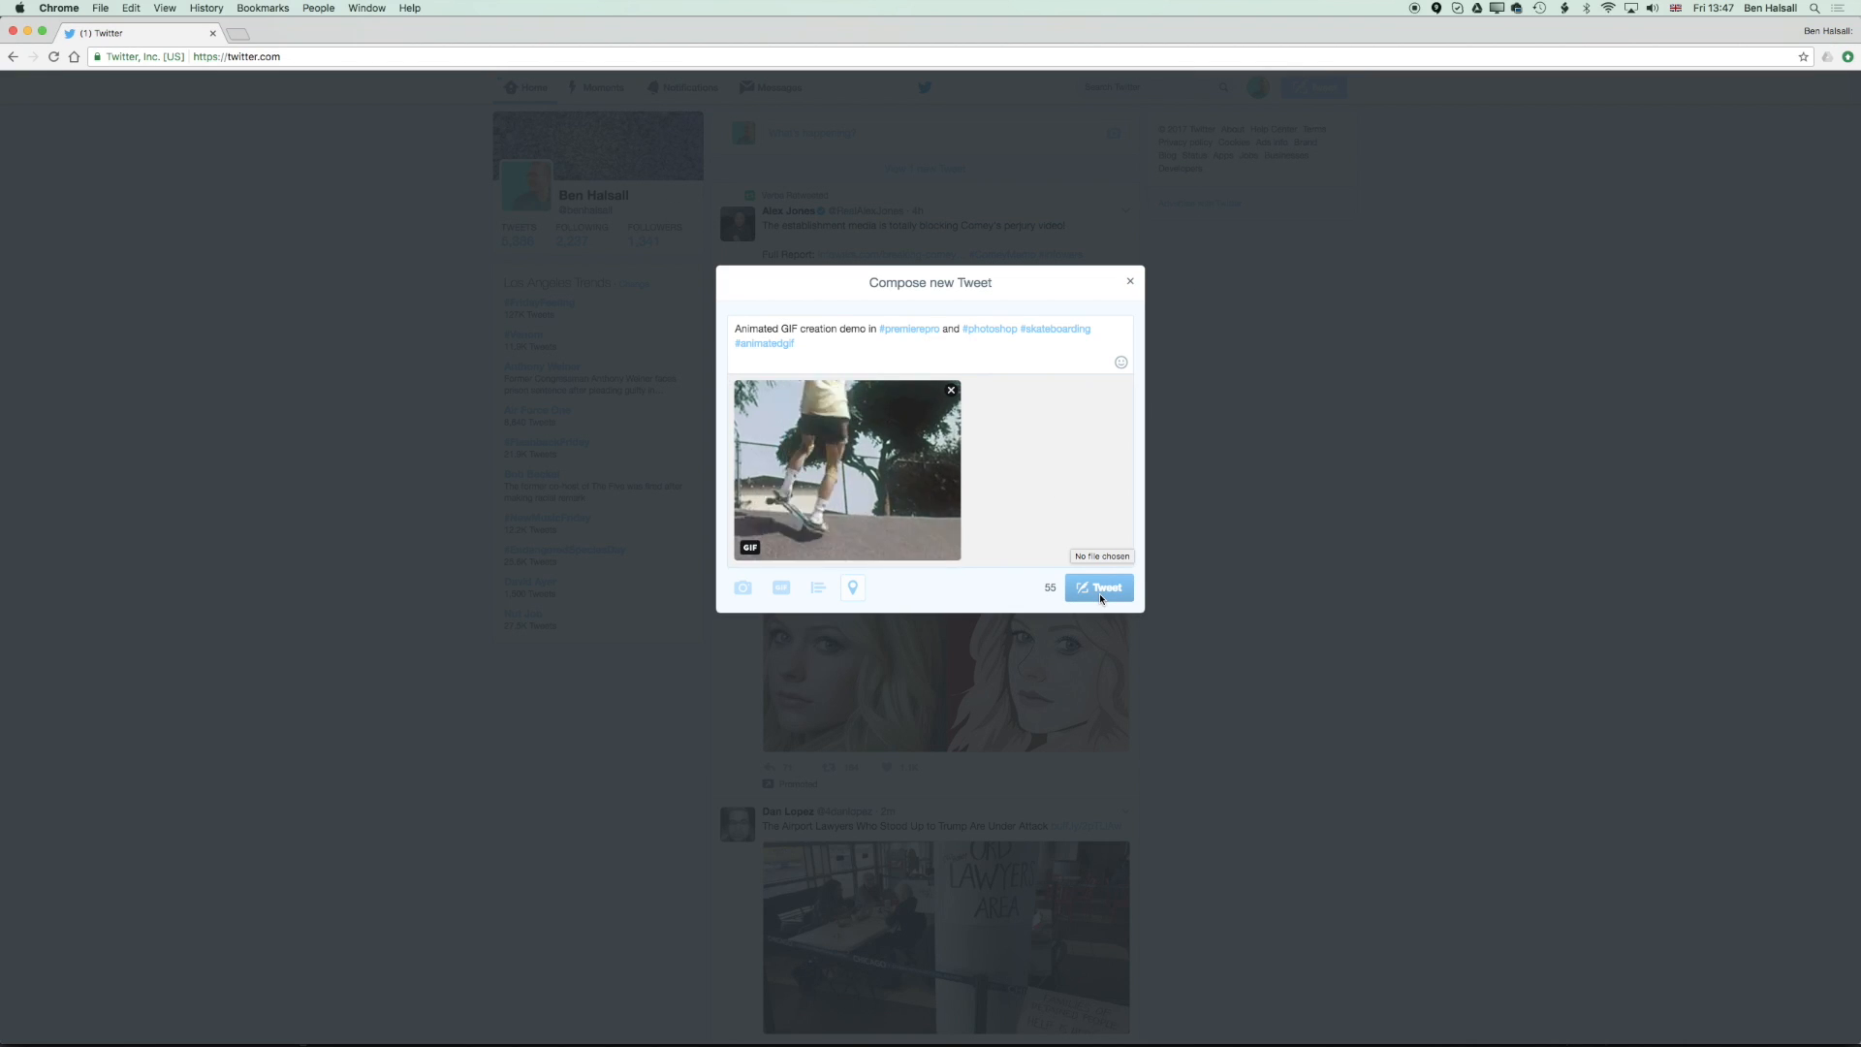
left_click(1100, 593)
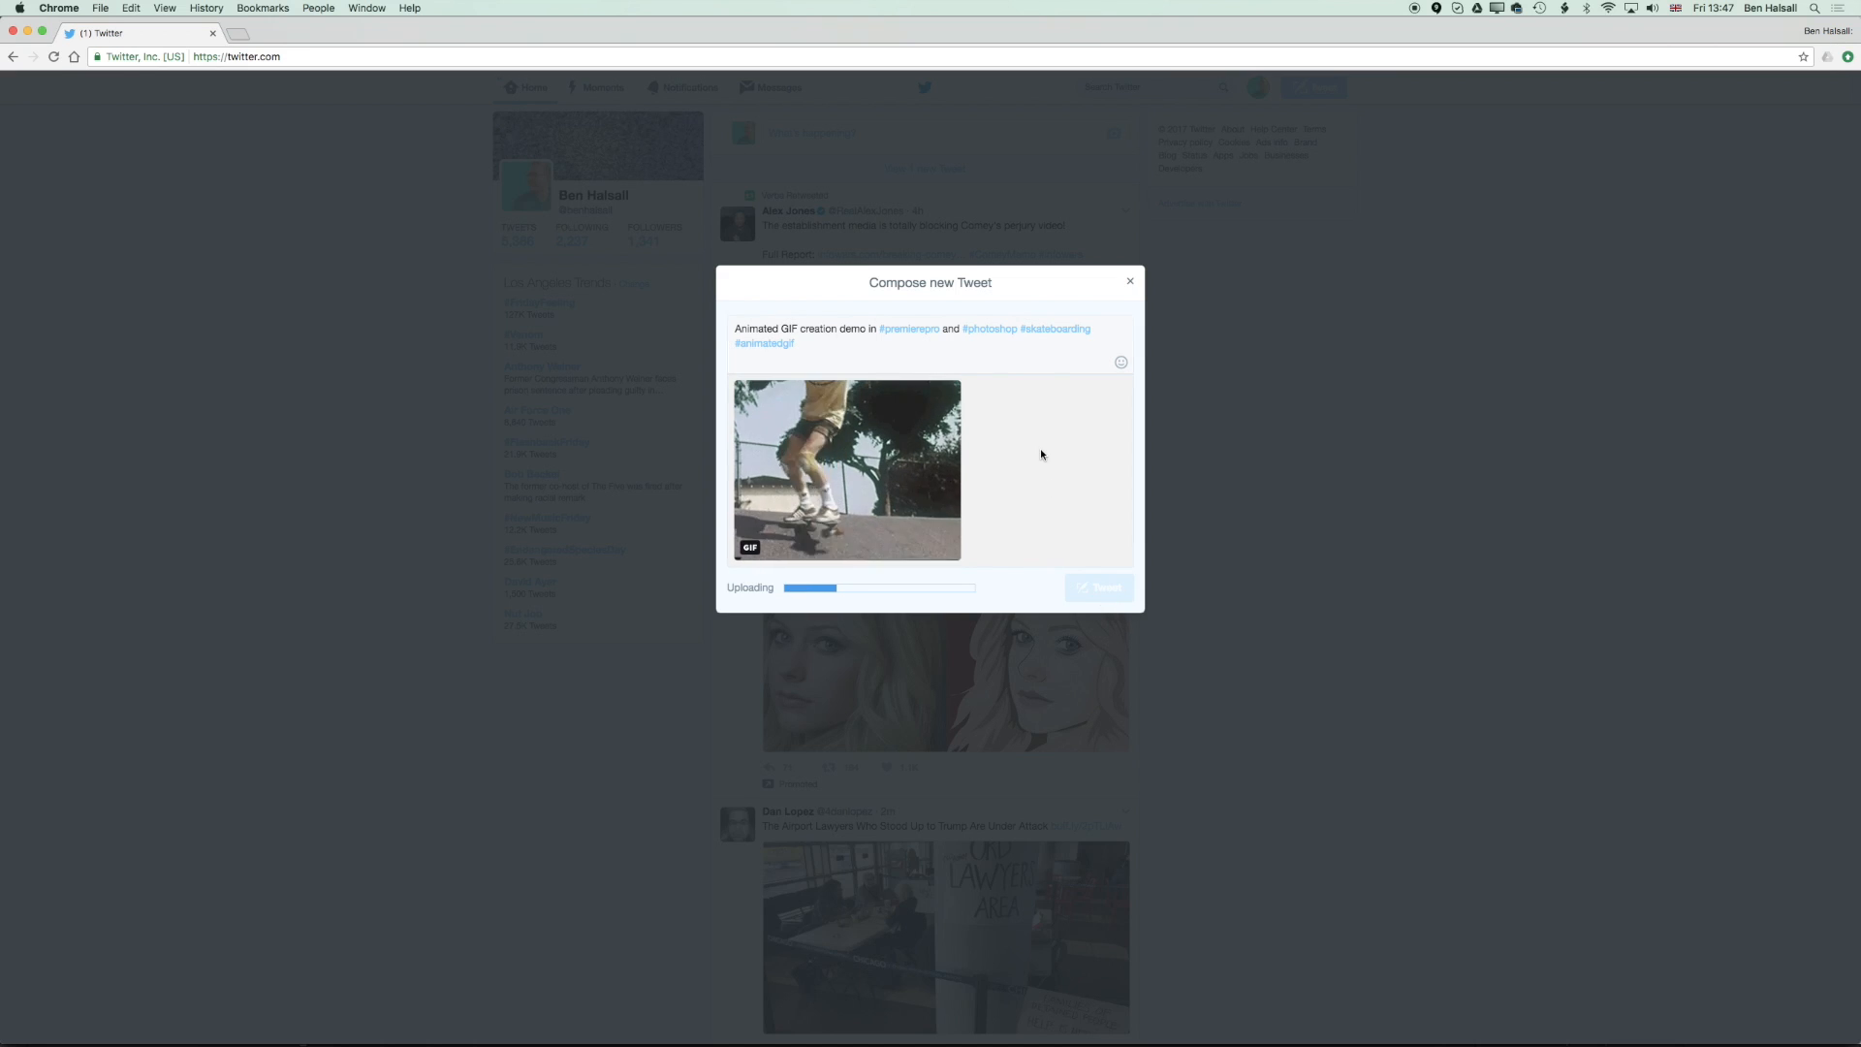